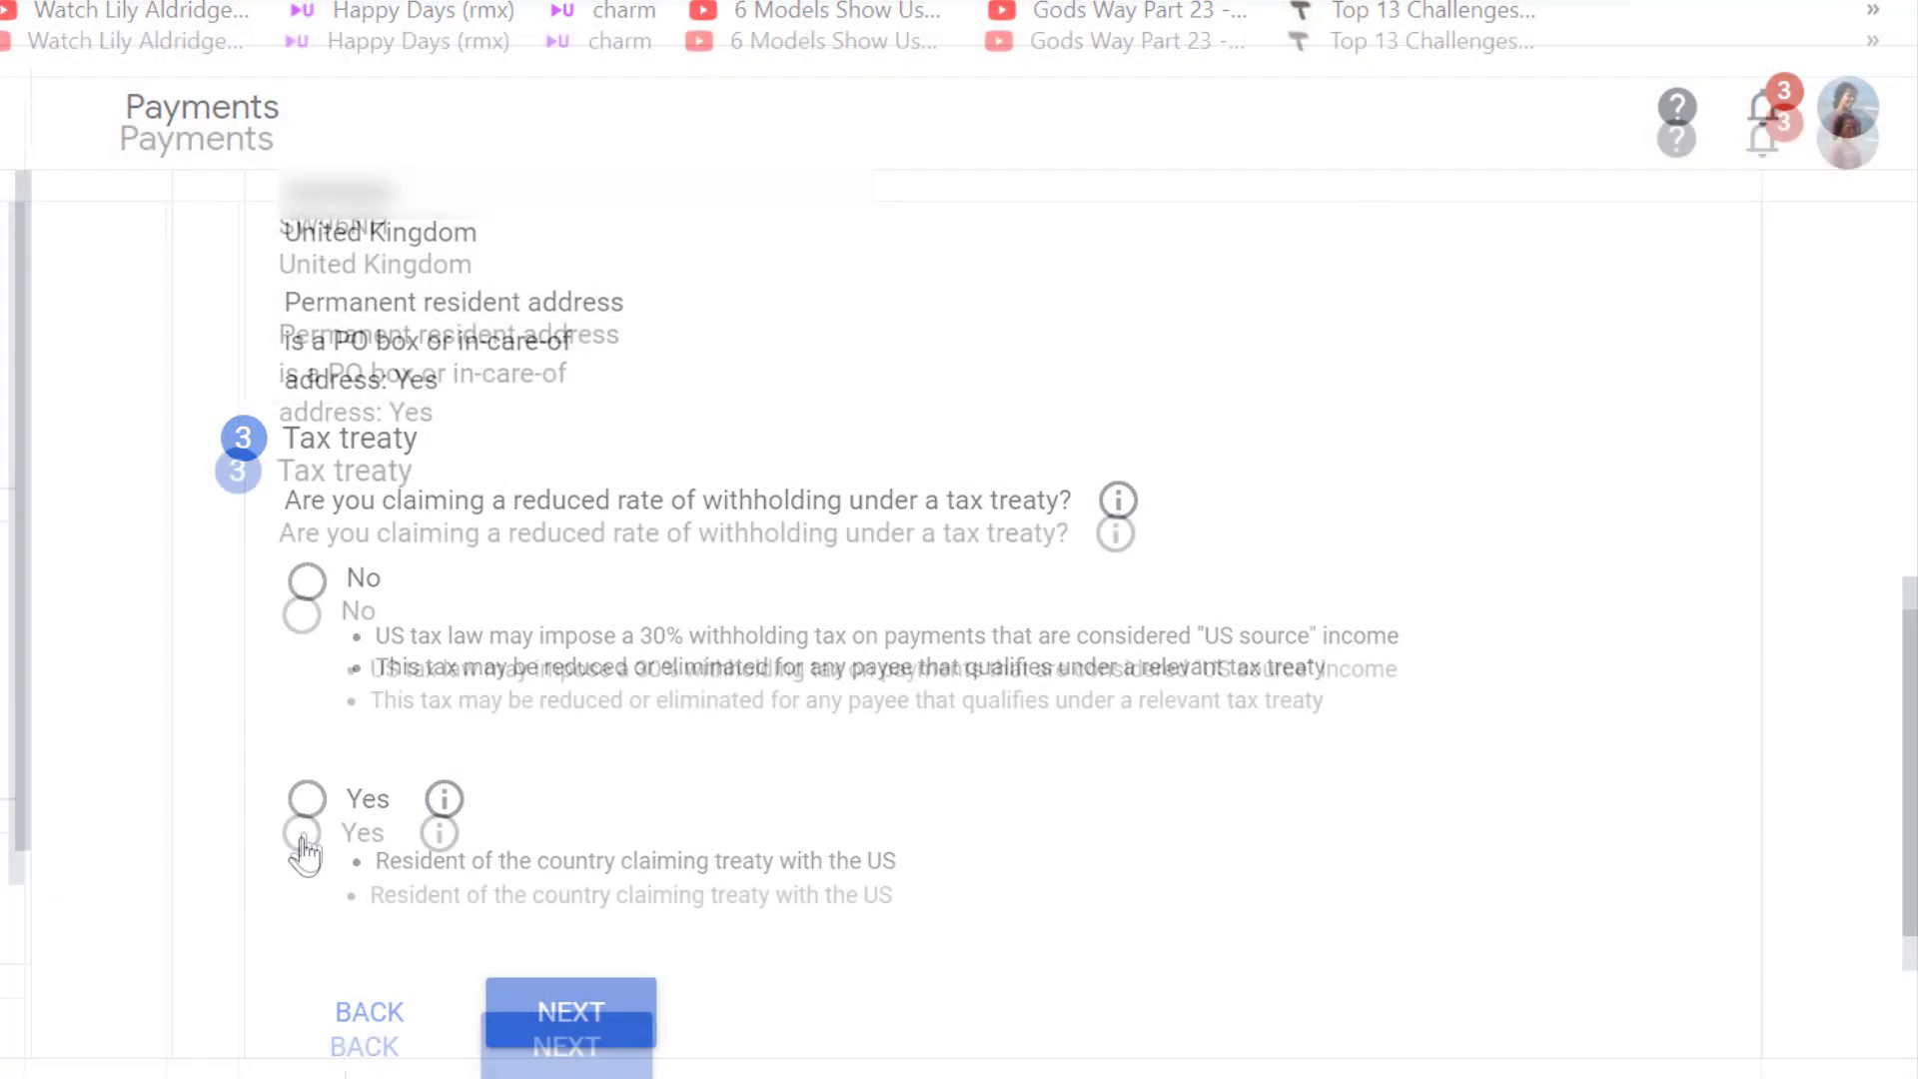
Step: Claim a treaty-reduced withholding rate as a treaty-country resident, then reopen Google AdSense from search results
left_click(307, 804)
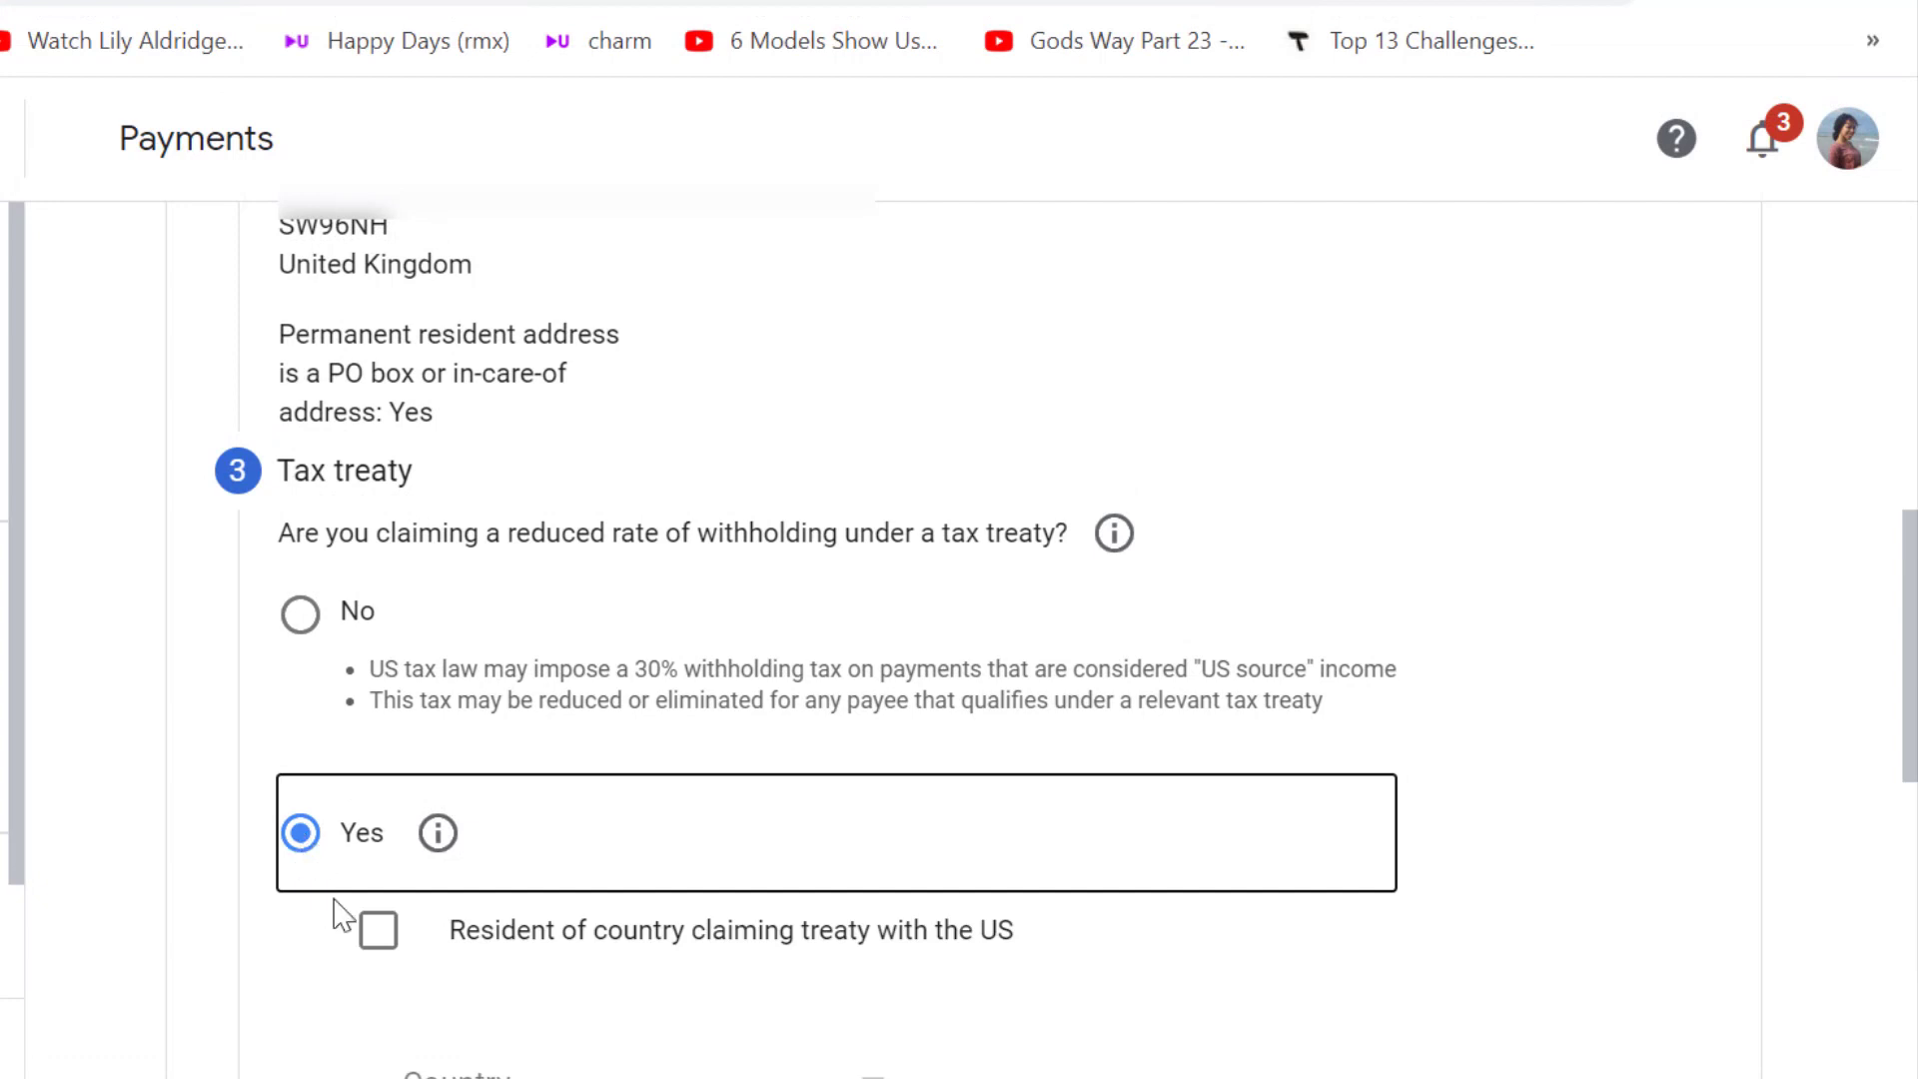
left_click(379, 933)
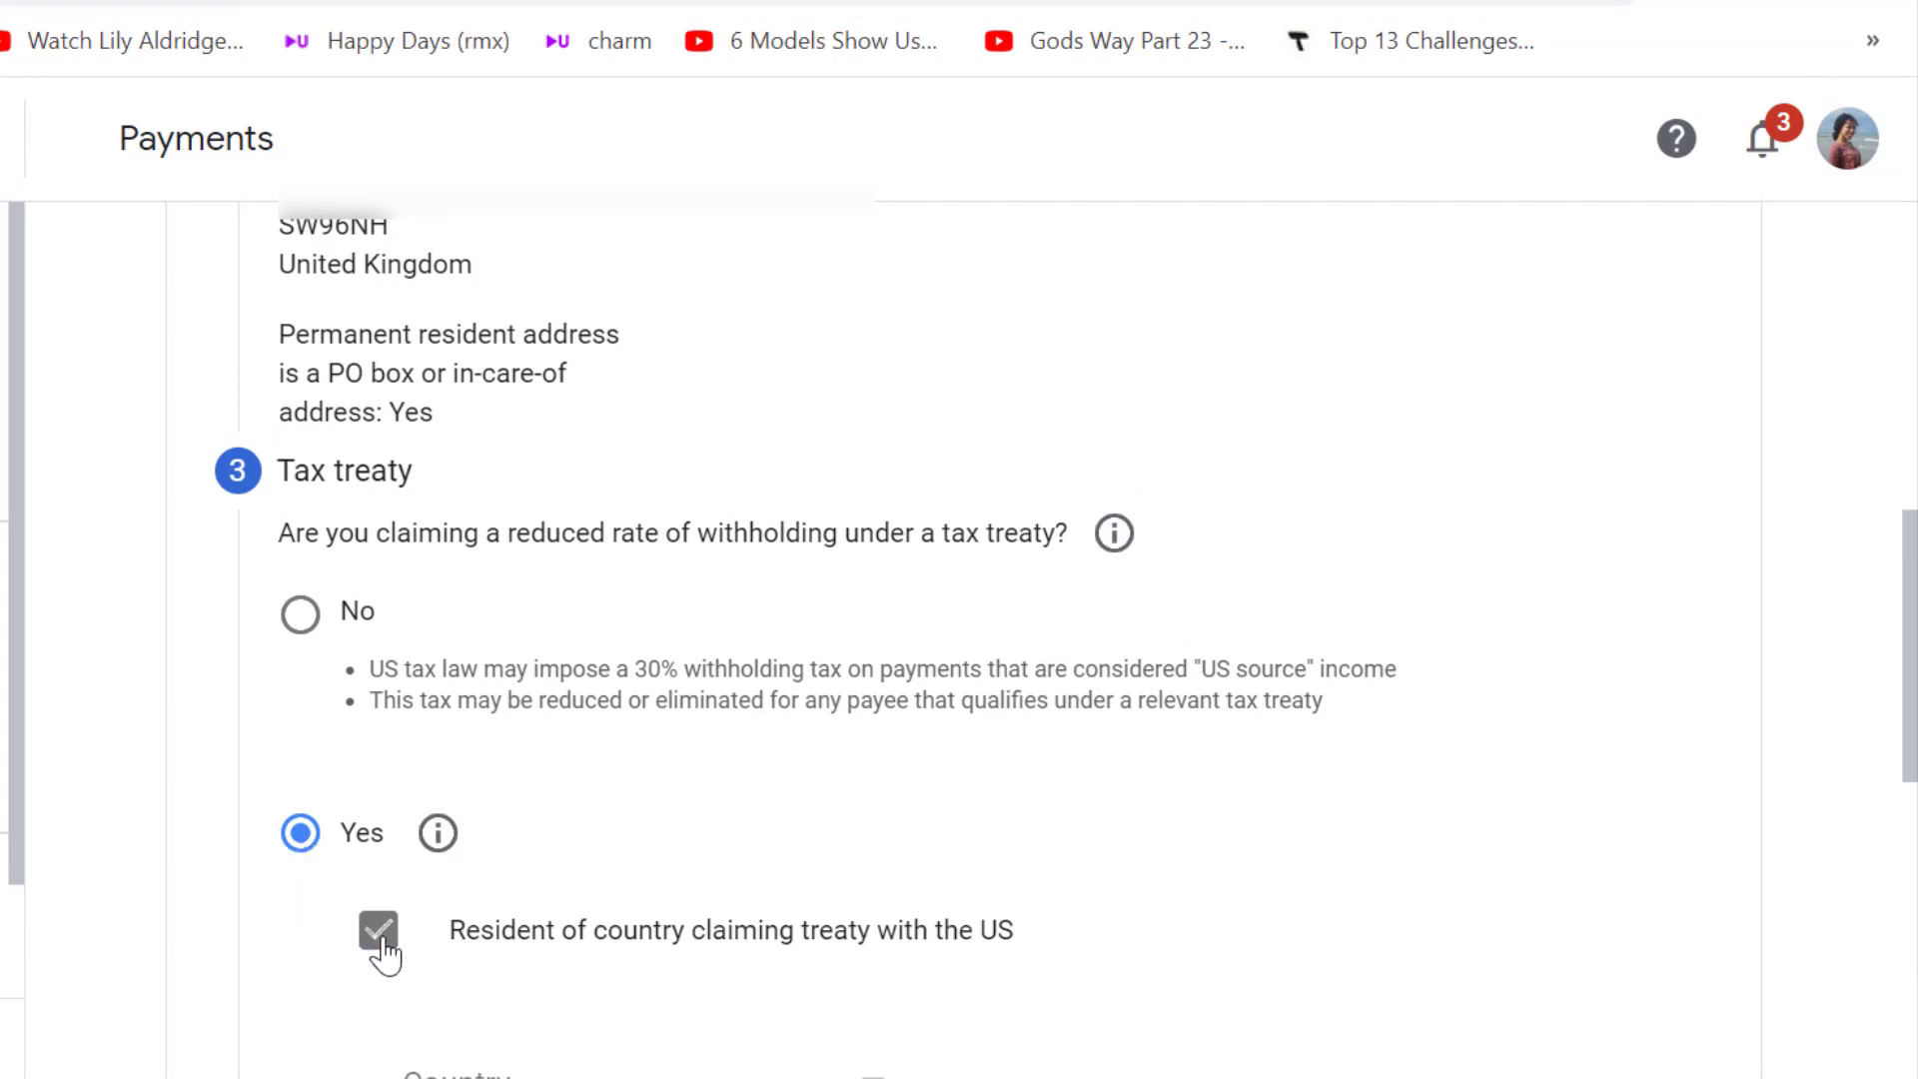
left_click_drag(1914, 764, 1914, 857)
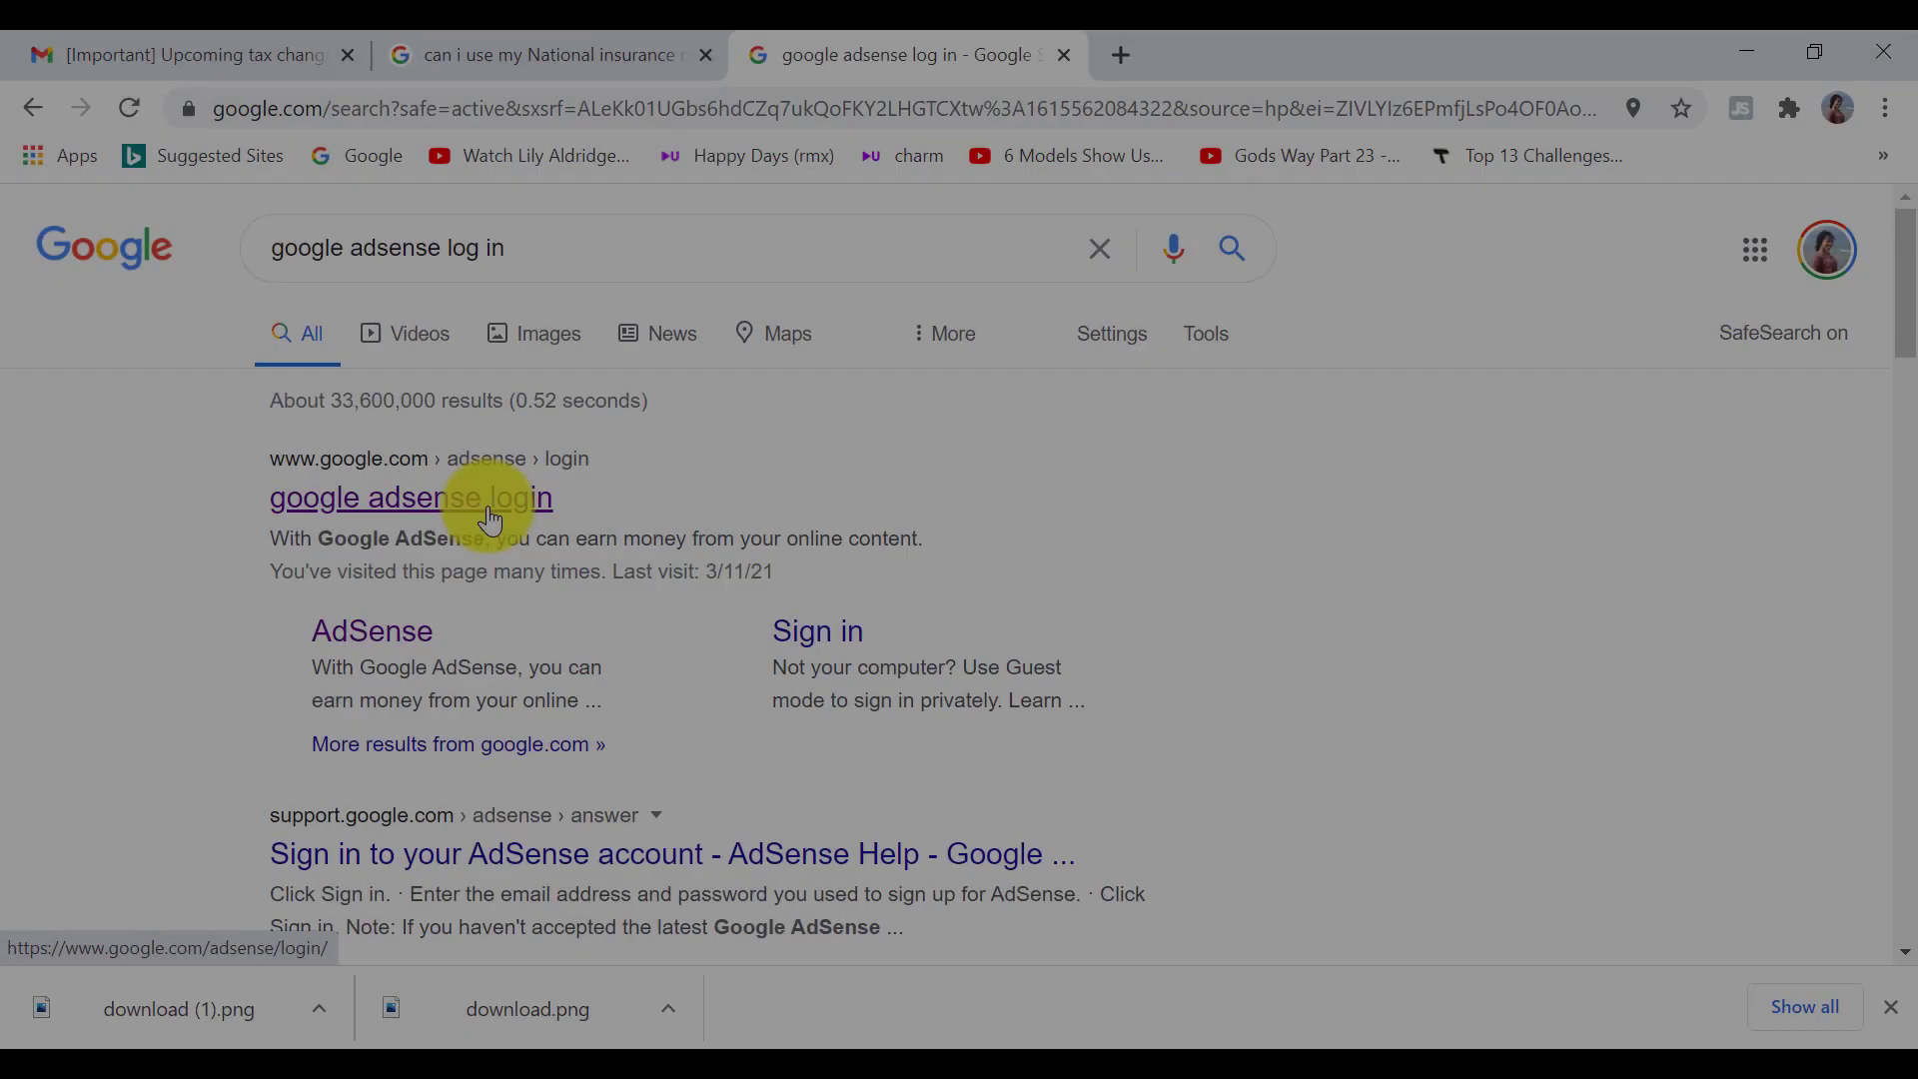
left_click(488, 502)
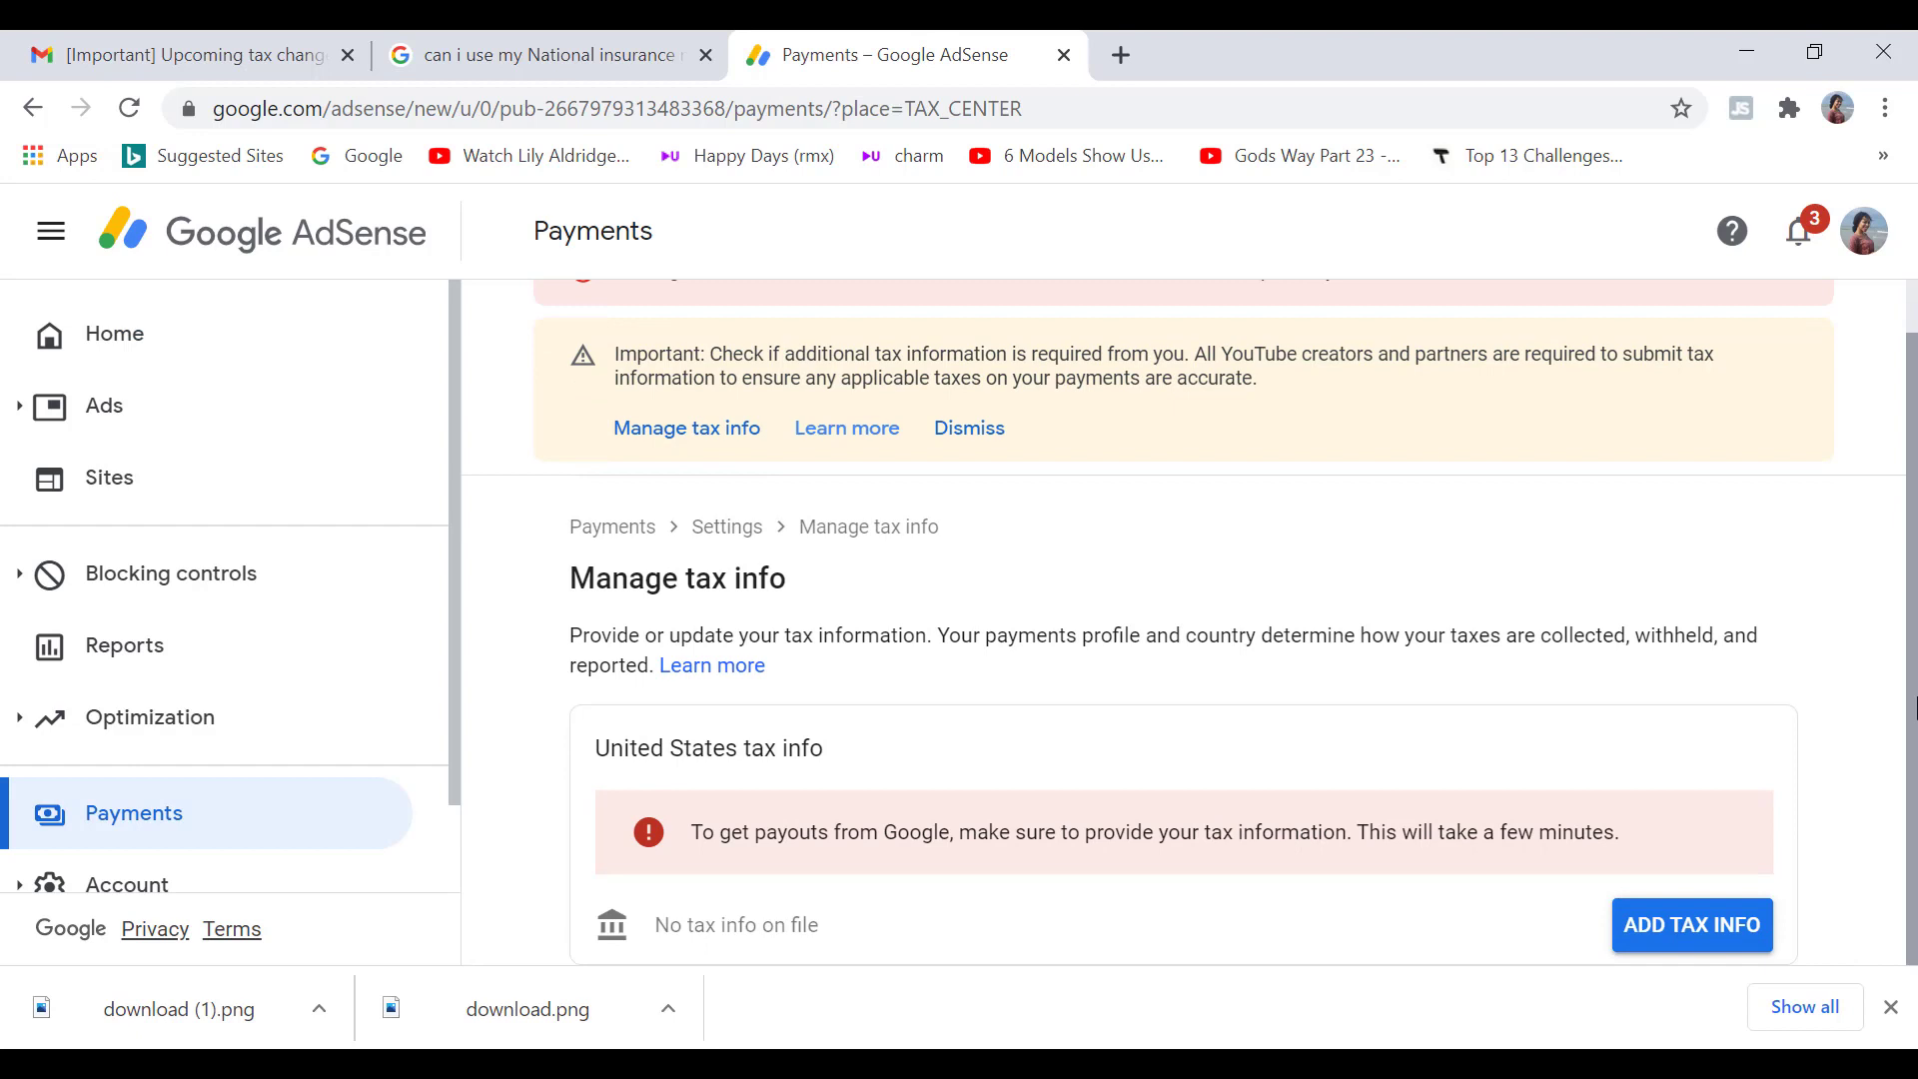
Step: Start adding United States tax info from the tax info page
left_click(1720, 927)
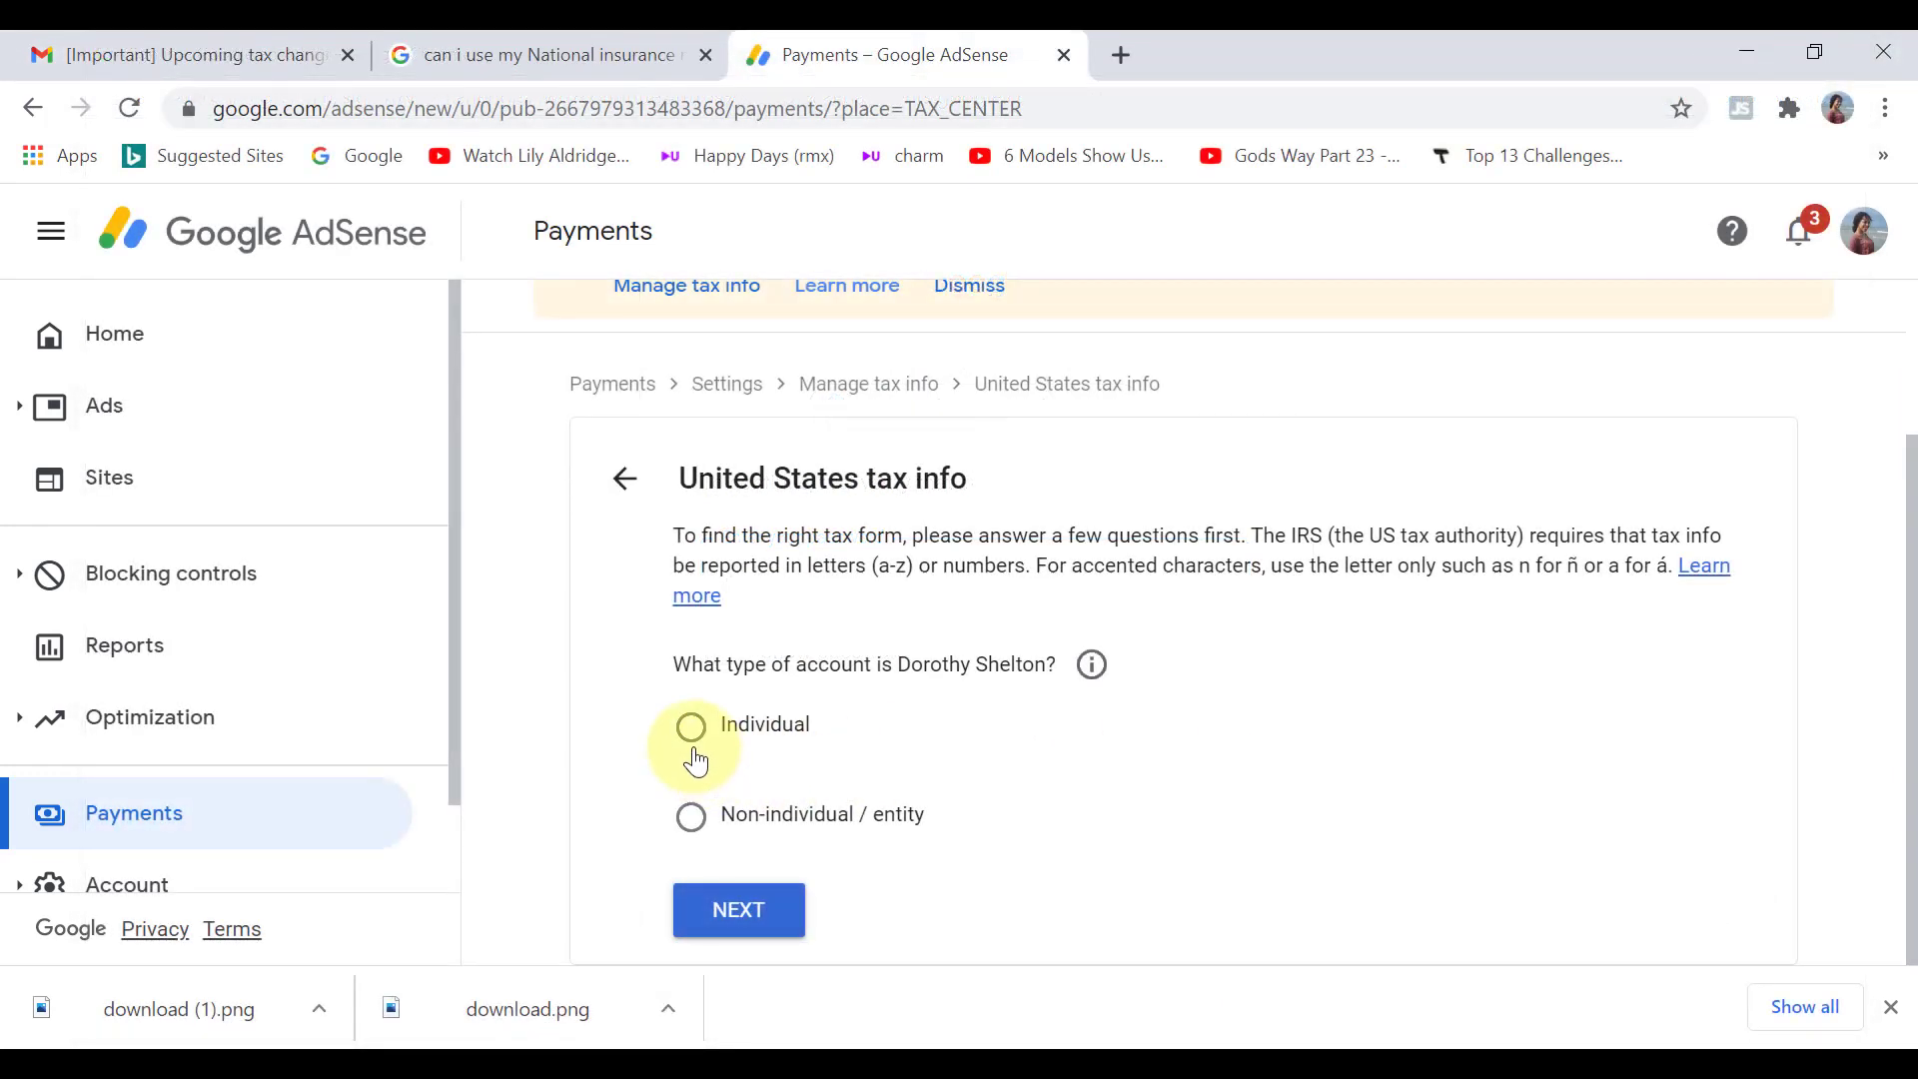
Step: Declare an Individual account that is not a US citizen or resident, and start the W-8BEN form
left_click(693, 742)
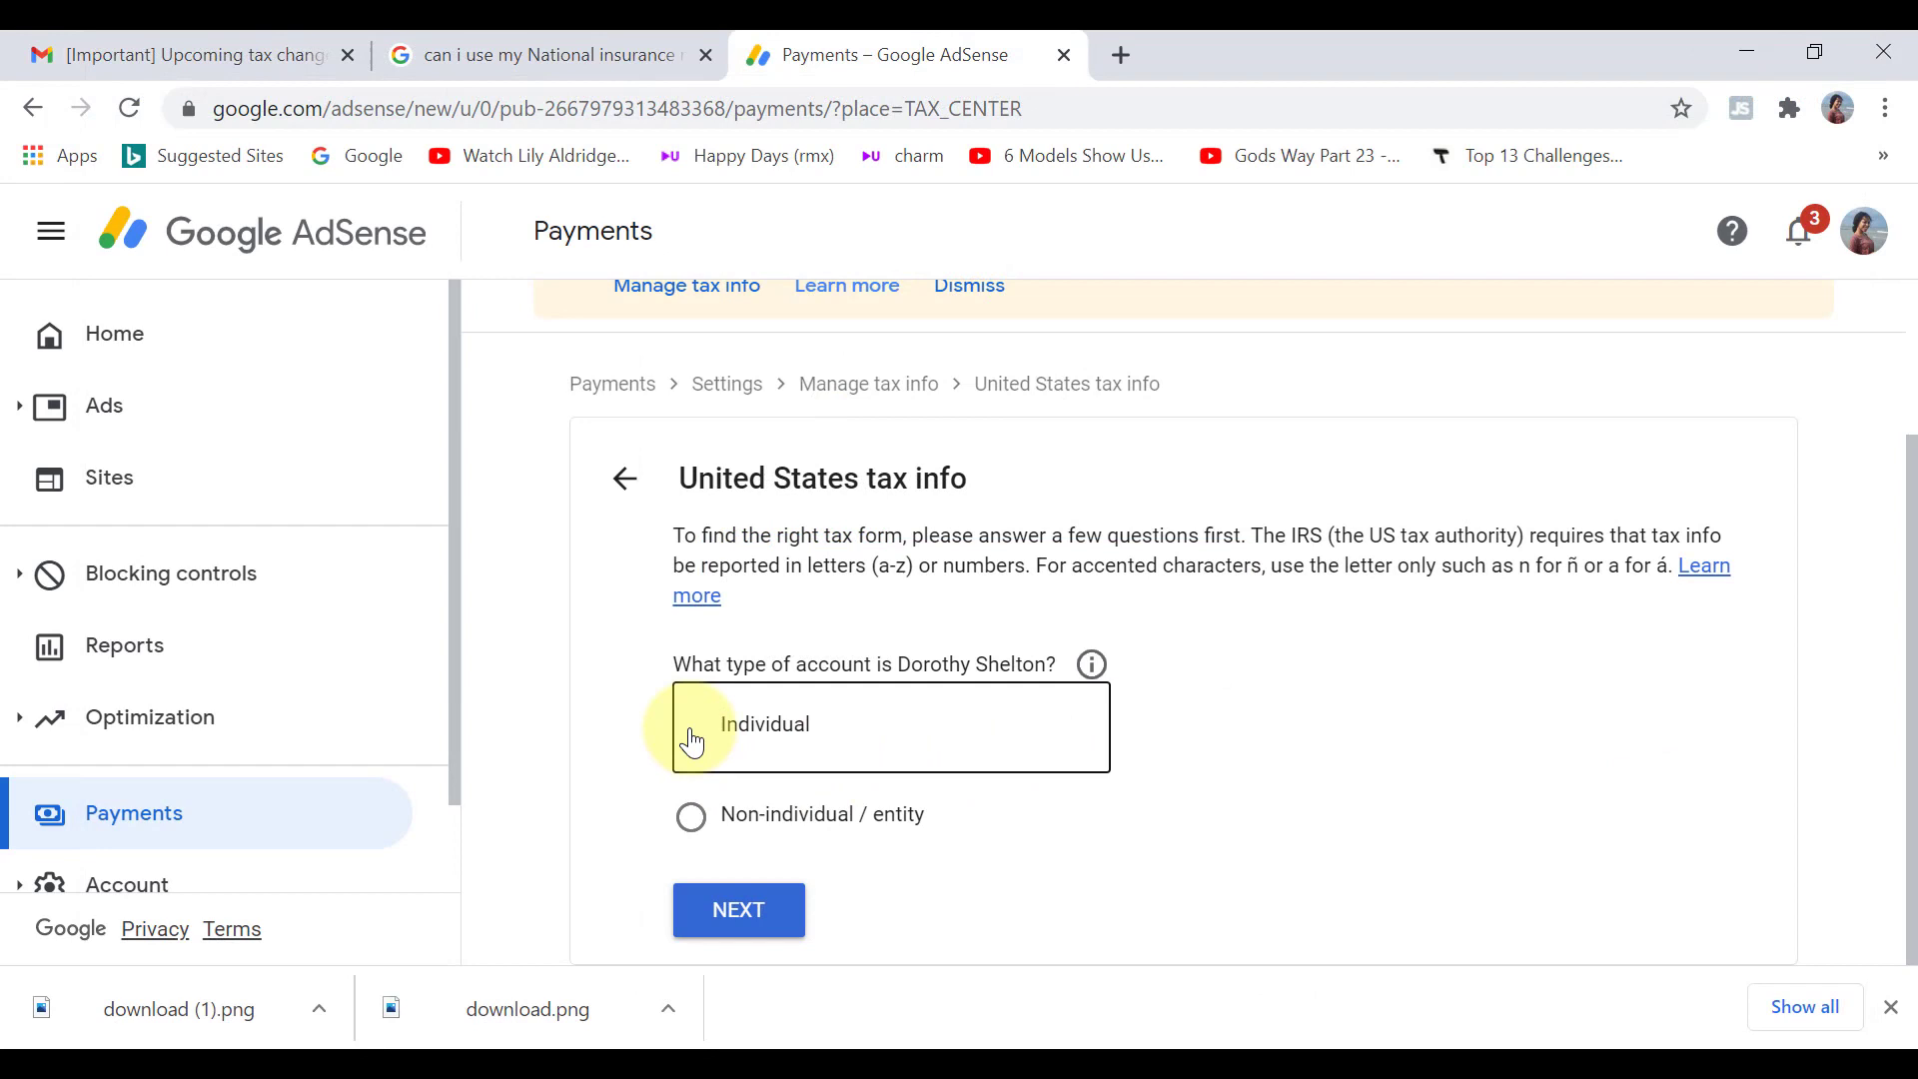
left_click(731, 928)
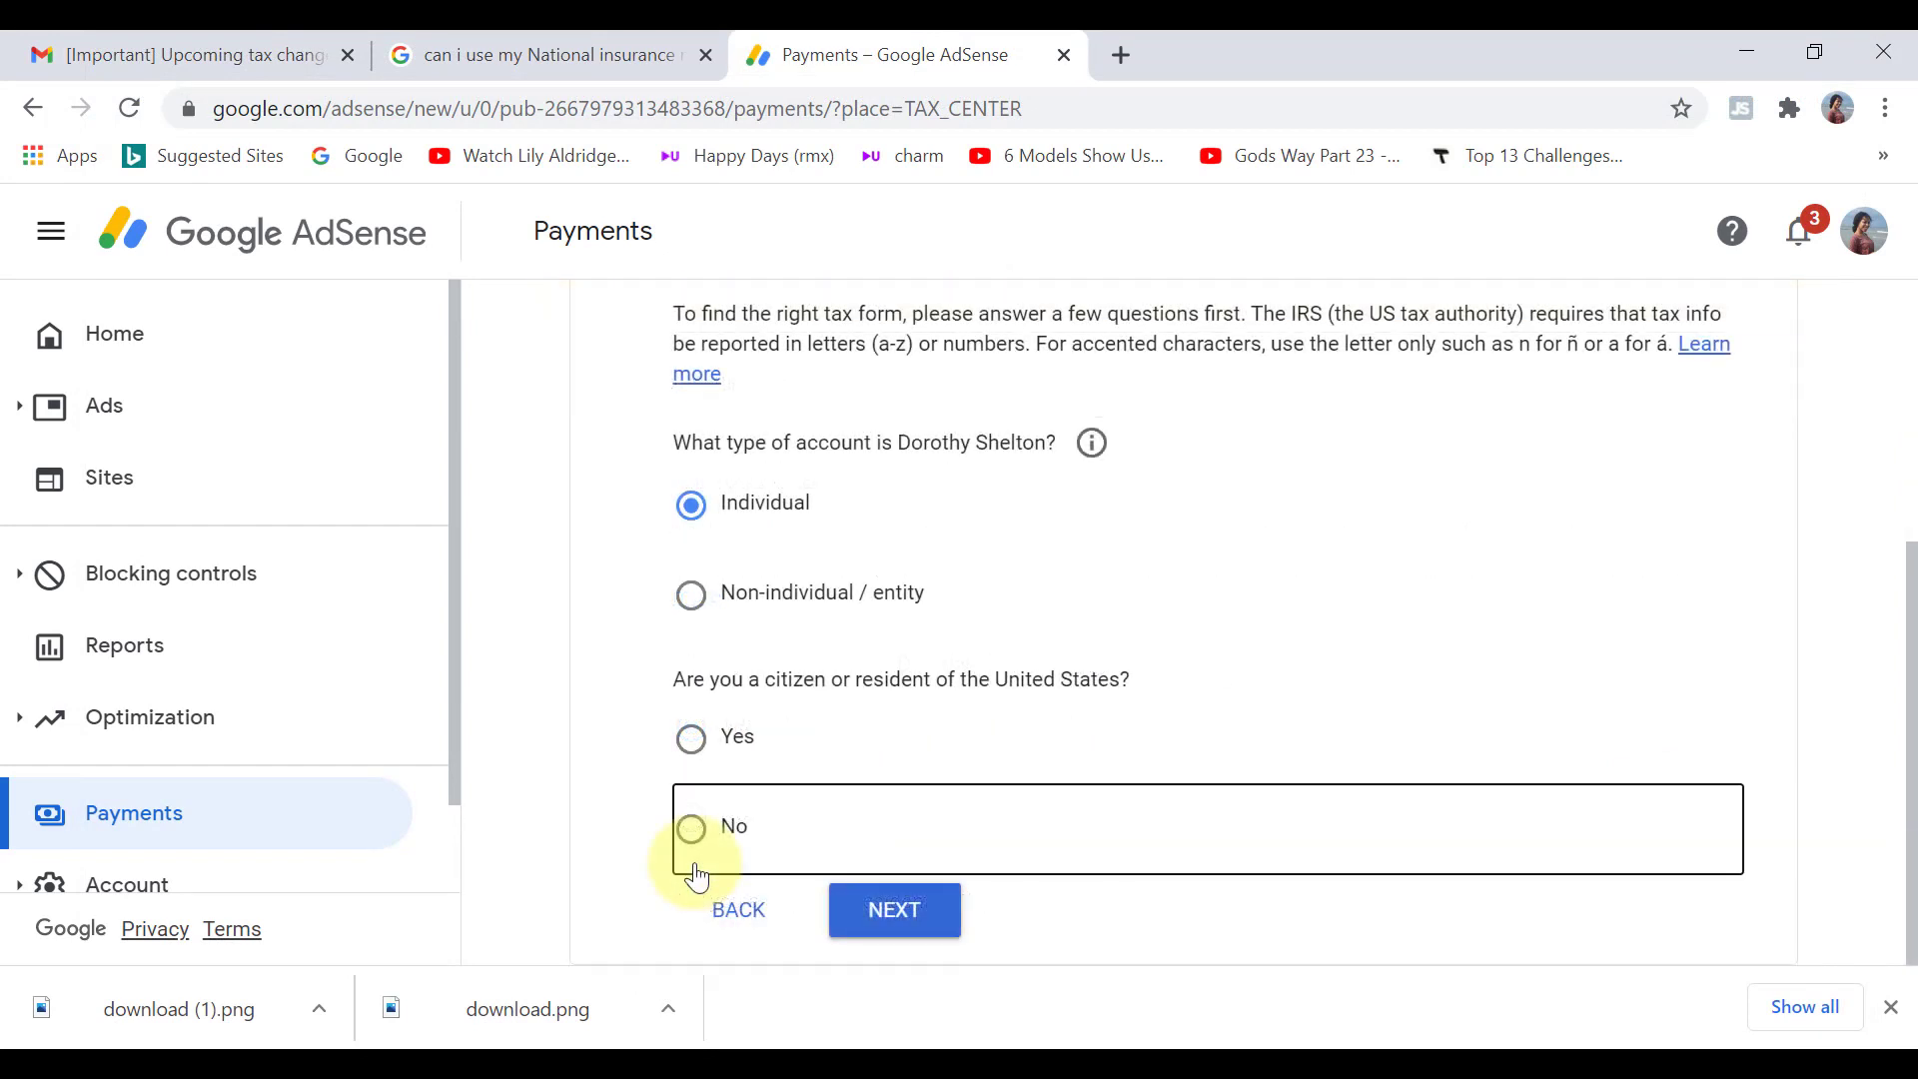
left_click(697, 877)
left_click(894, 911)
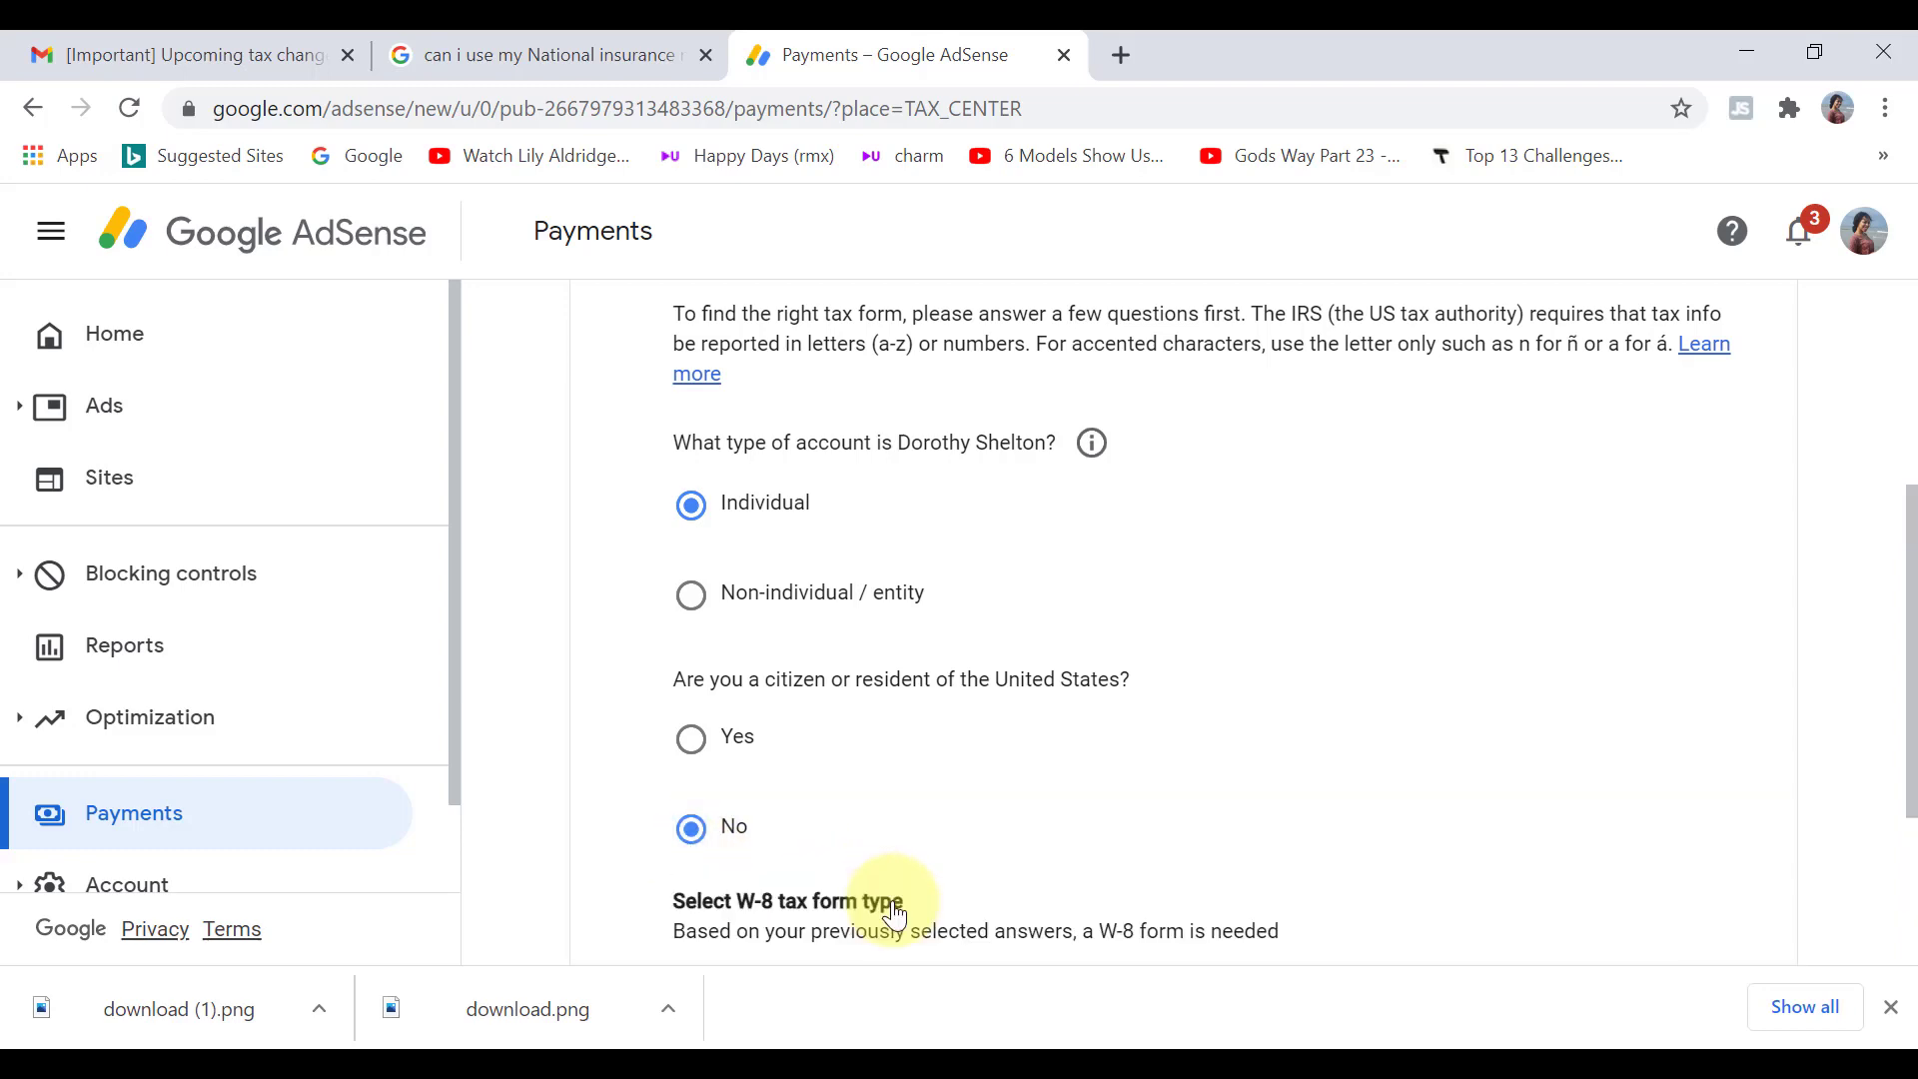
scroll(1914, 917, "down", 3)
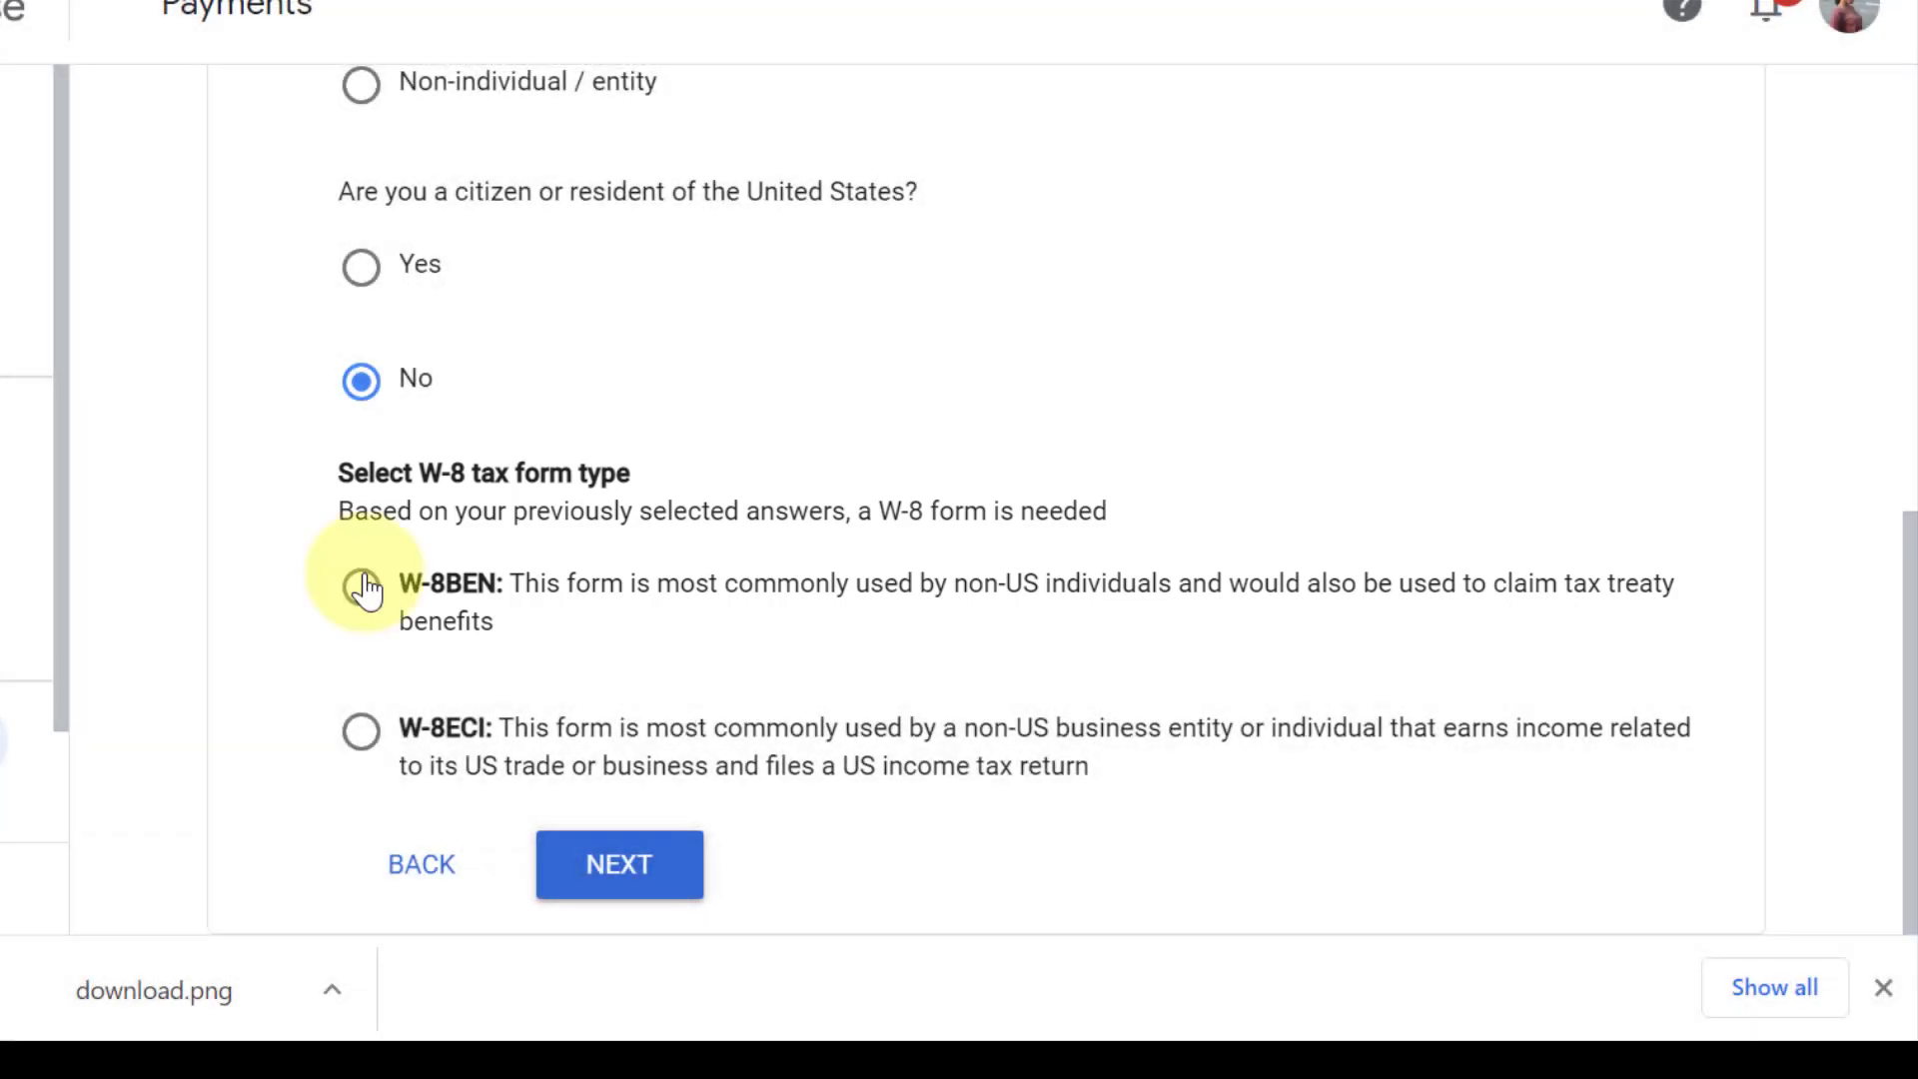
left_click(364, 587)
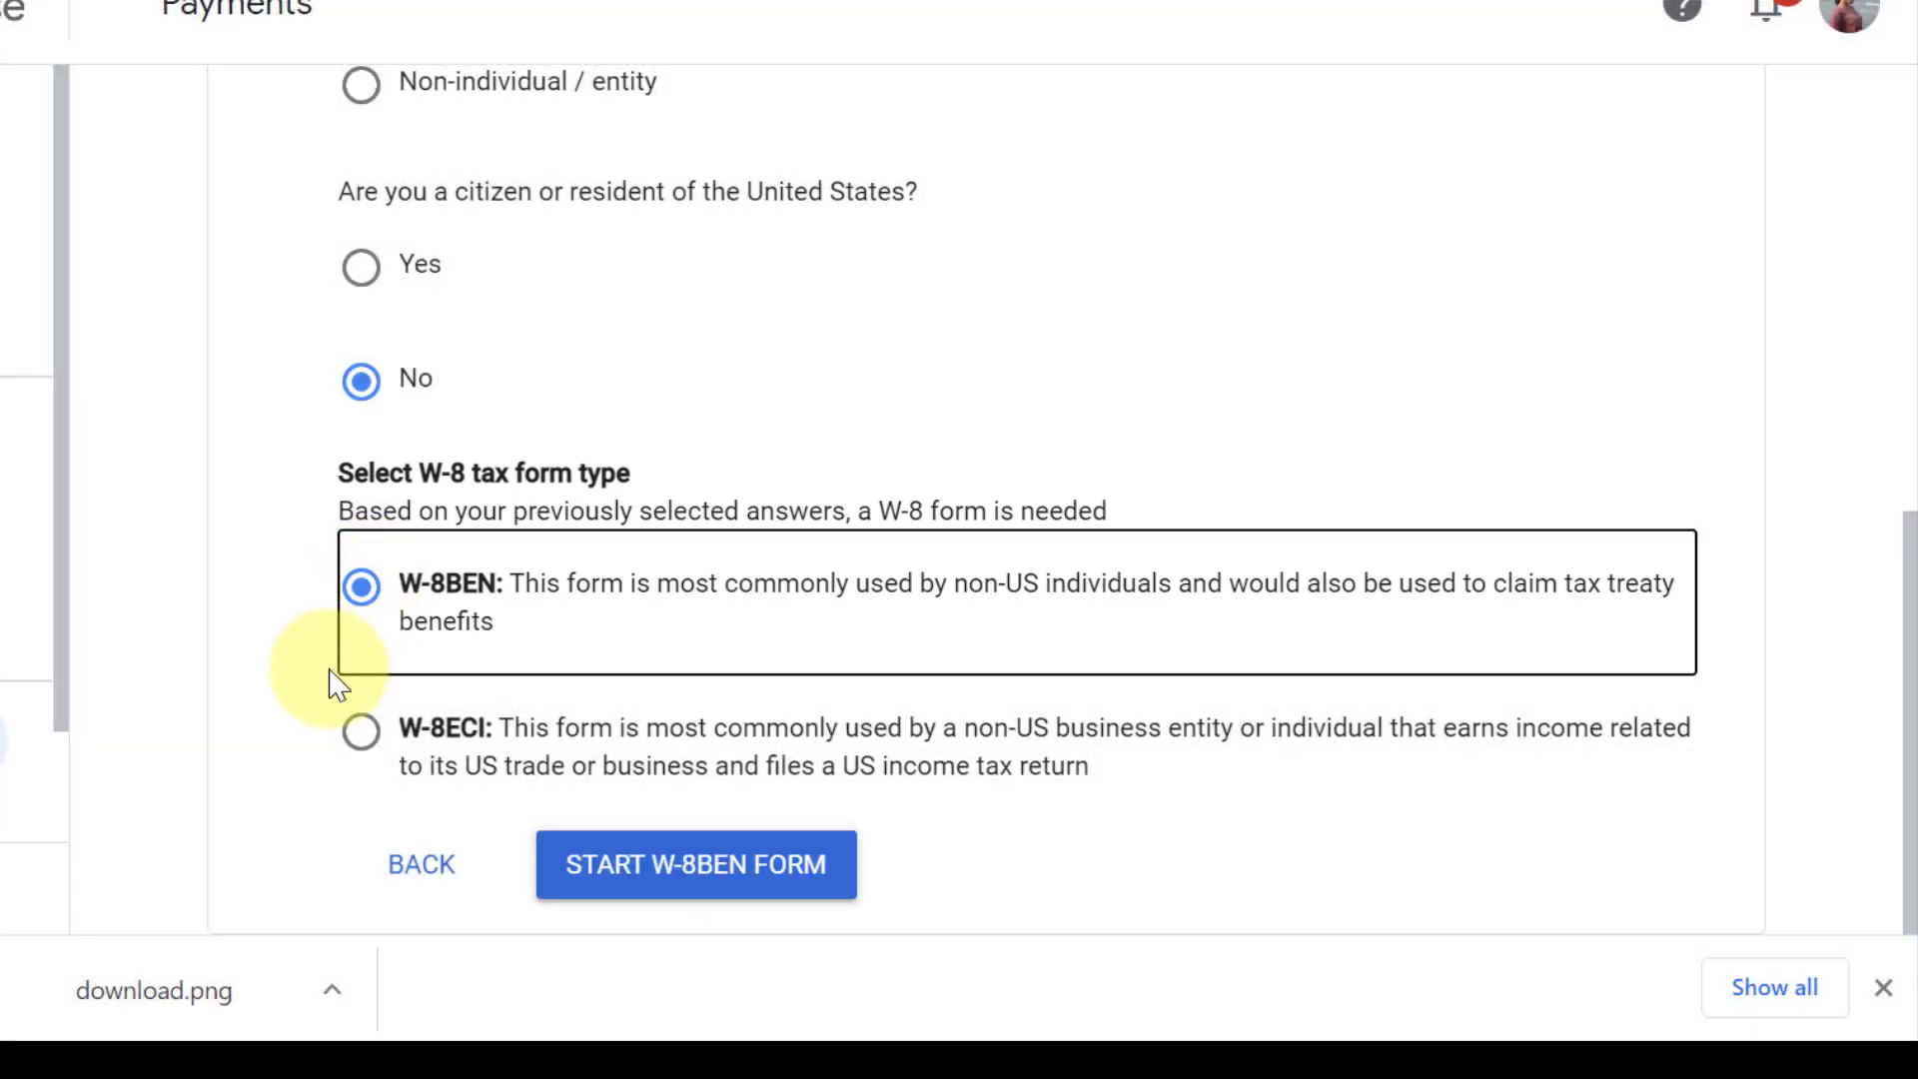
left_click(650, 883)
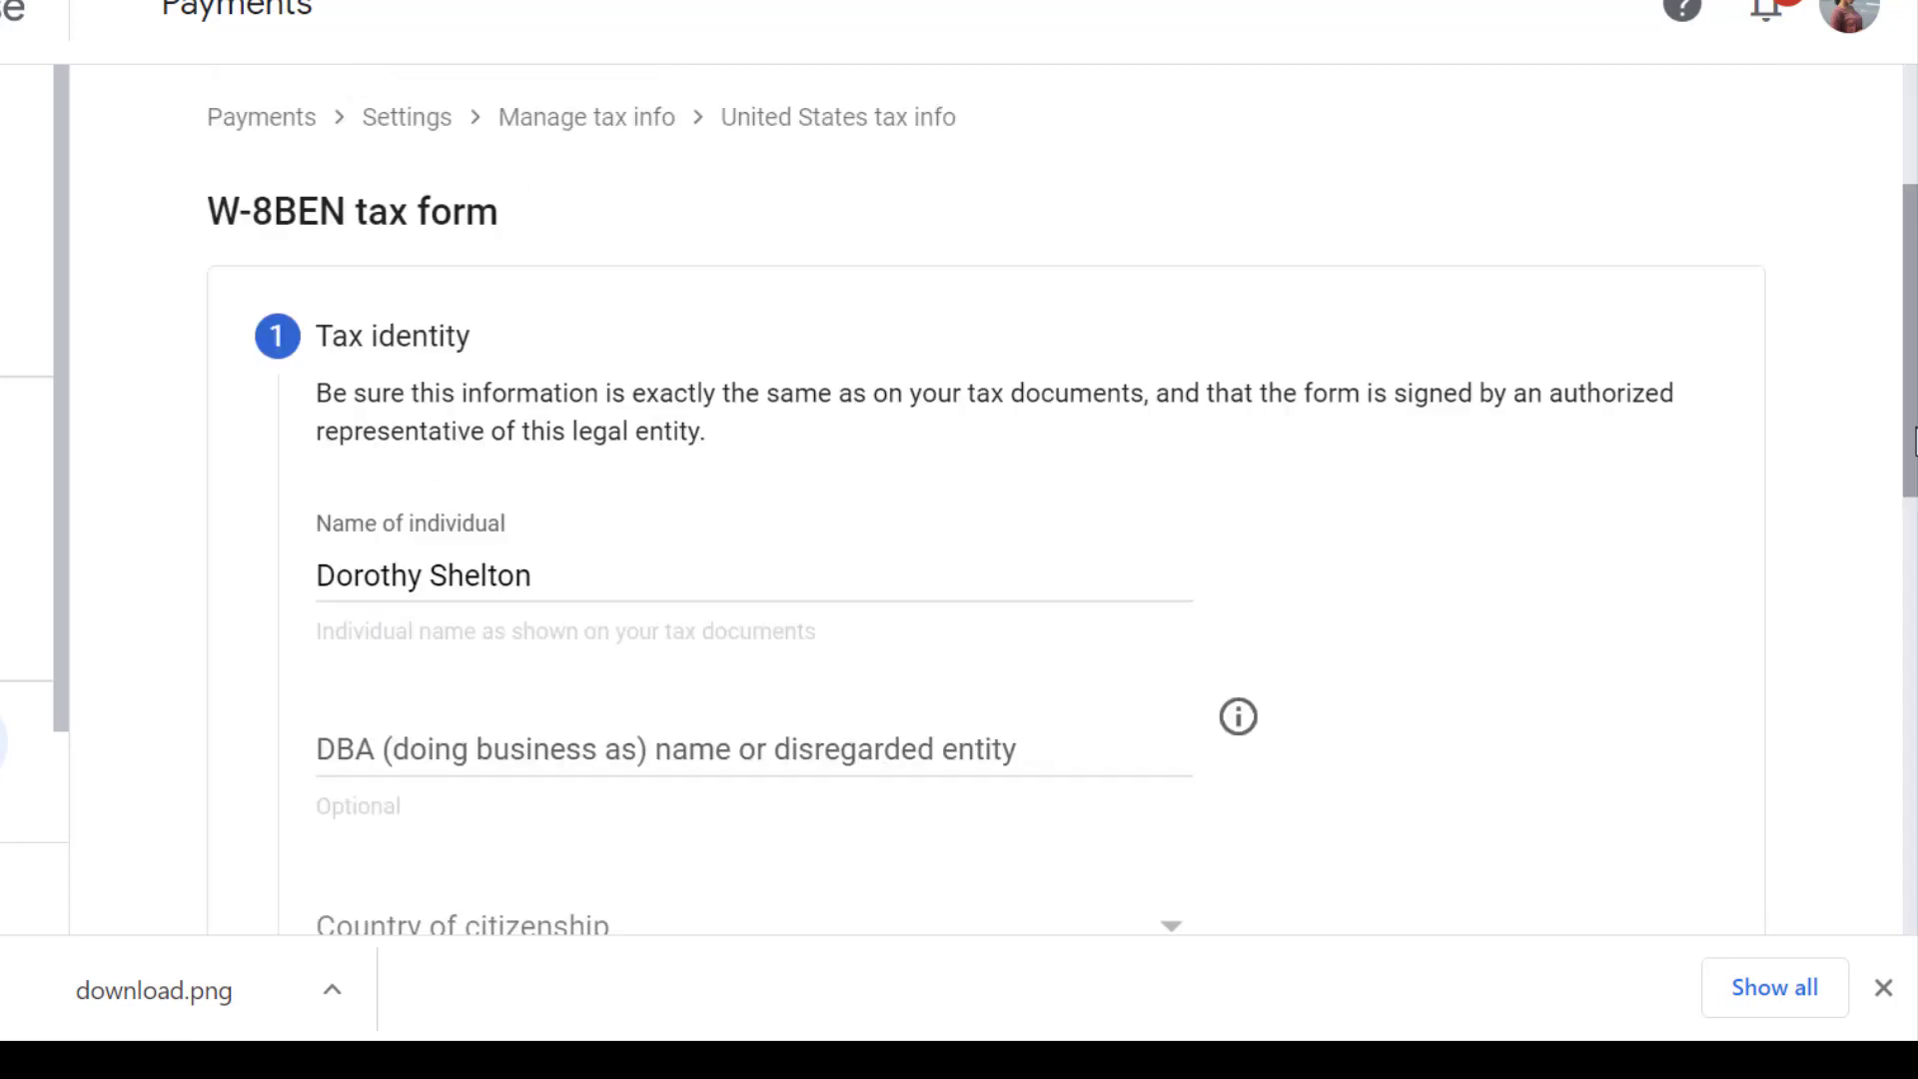
Step: Set the country of citizenship on the W-8BEN to United Kingdom
left_click_drag(1913, 443, 1913, 529)
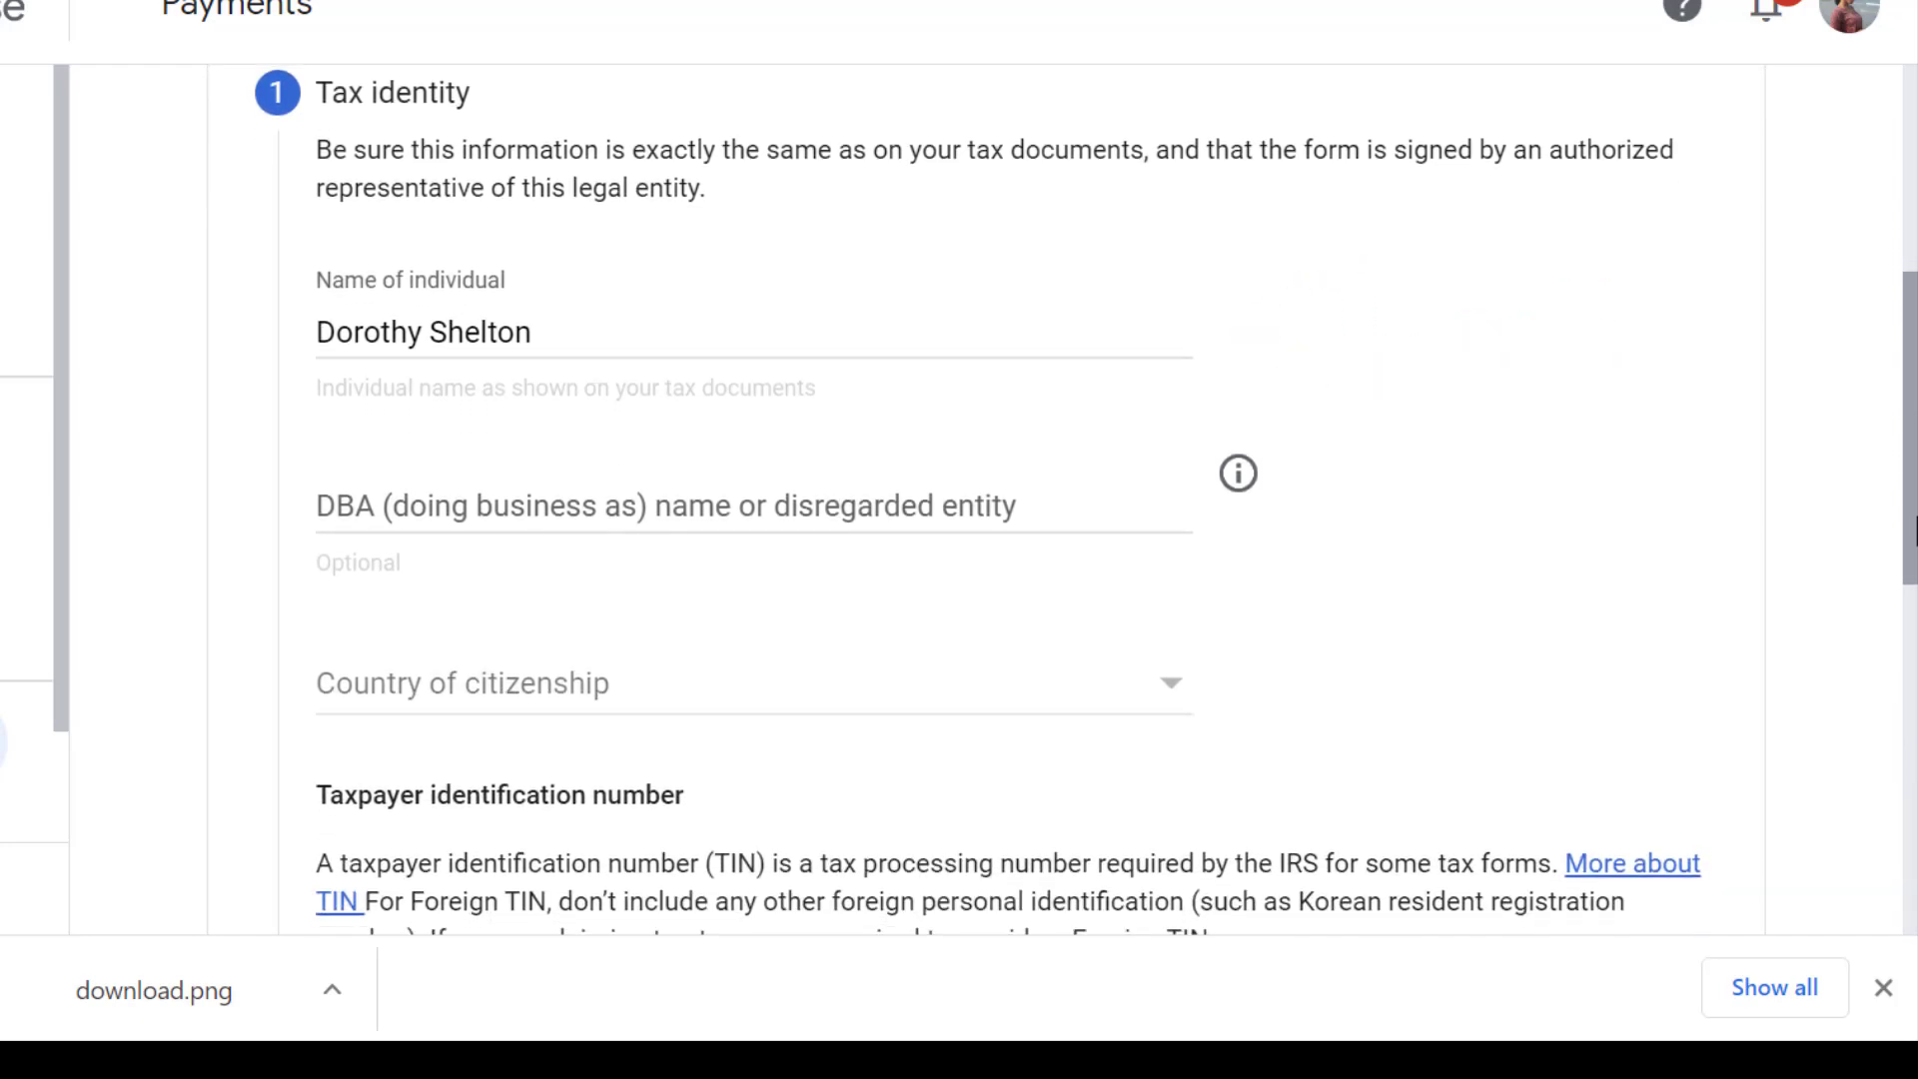
left_click(1177, 704)
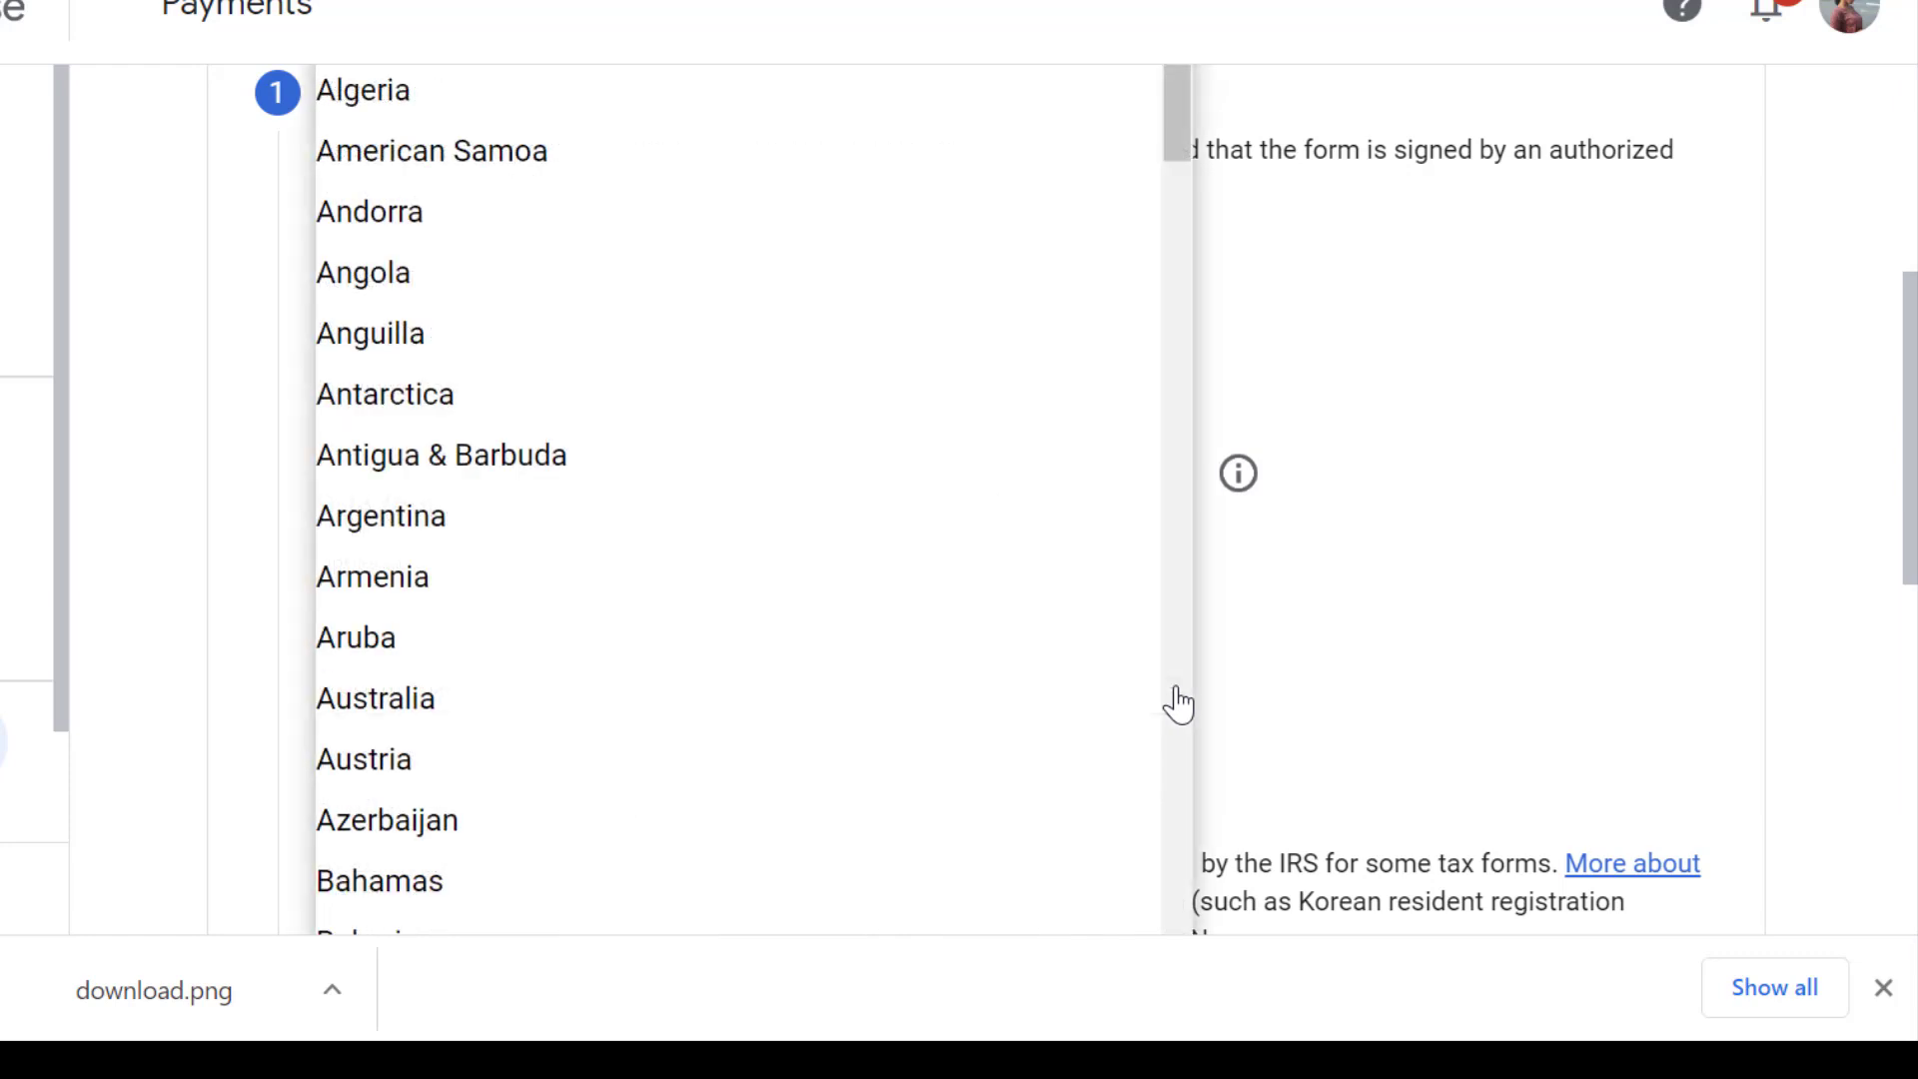
scroll(1178, 704, "down", 20)
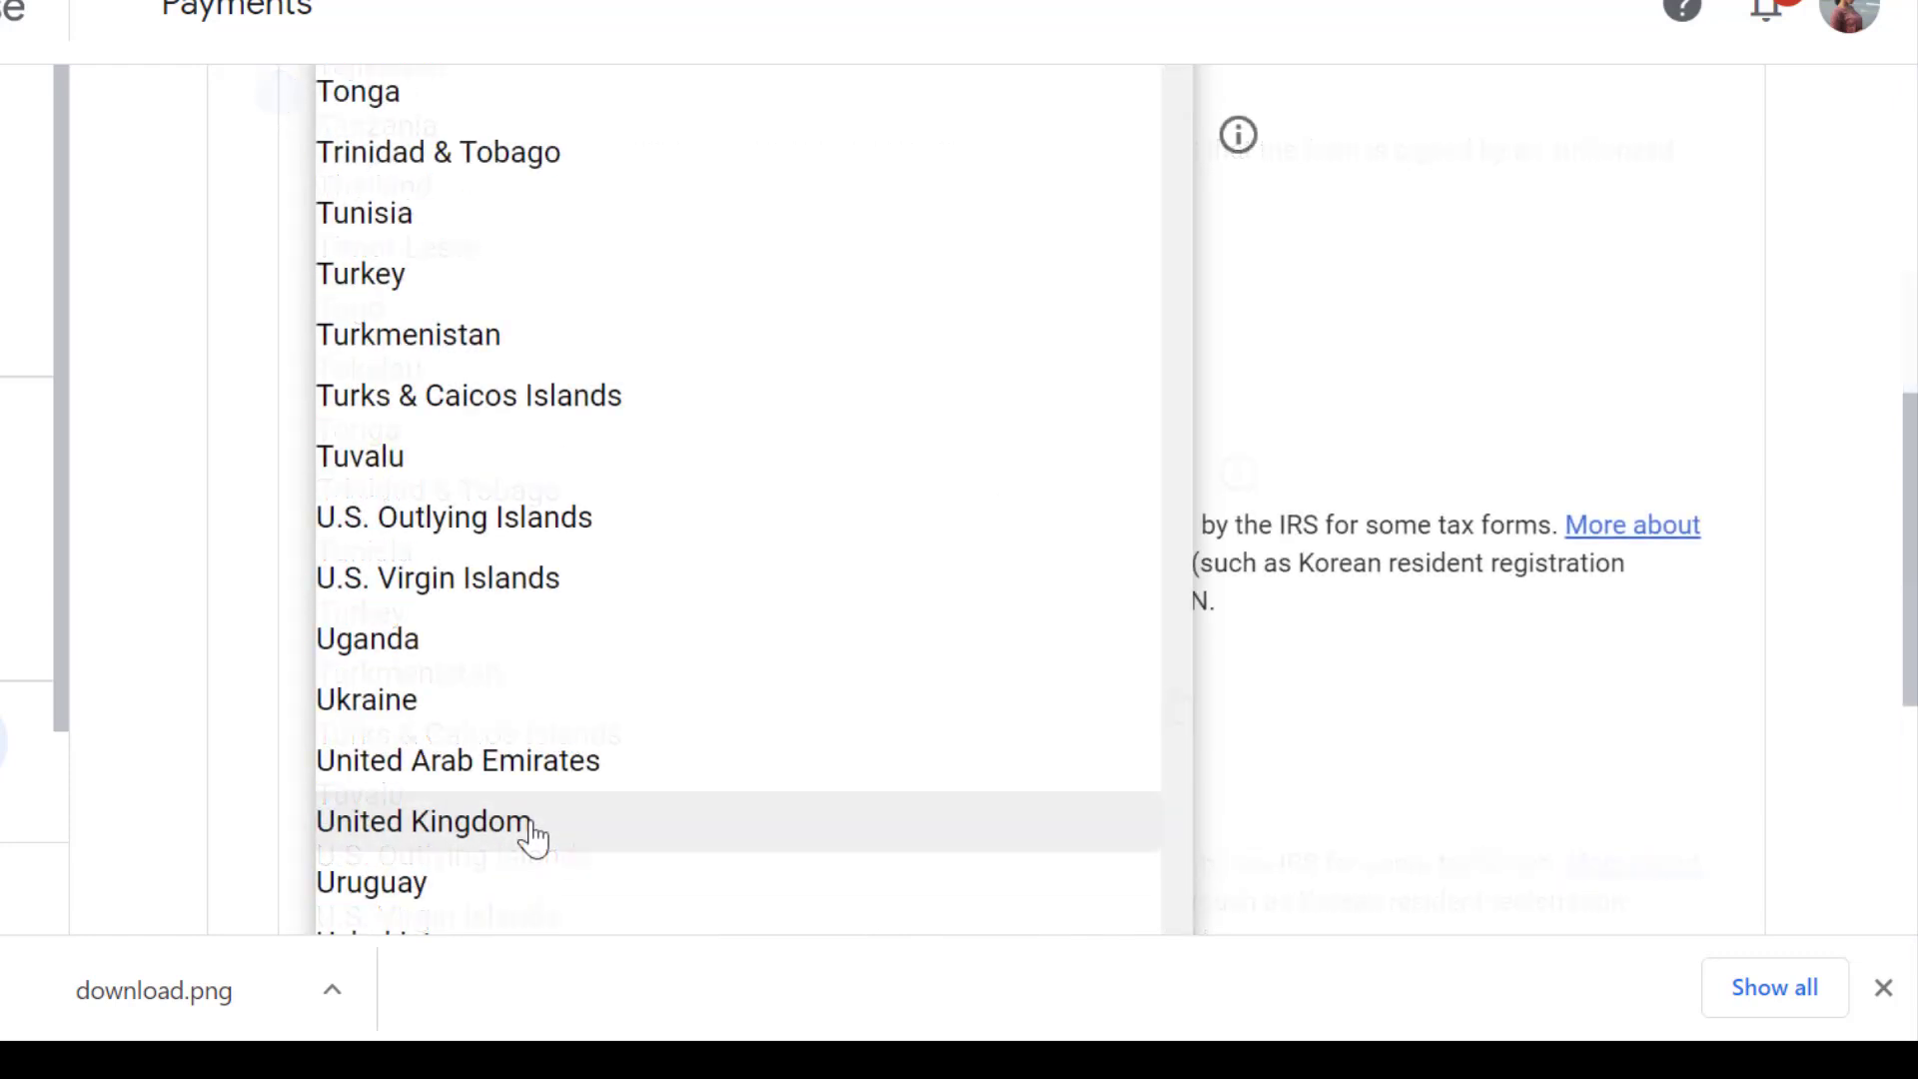
left_click(534, 838)
scroll(1909, 649, "down", 2)
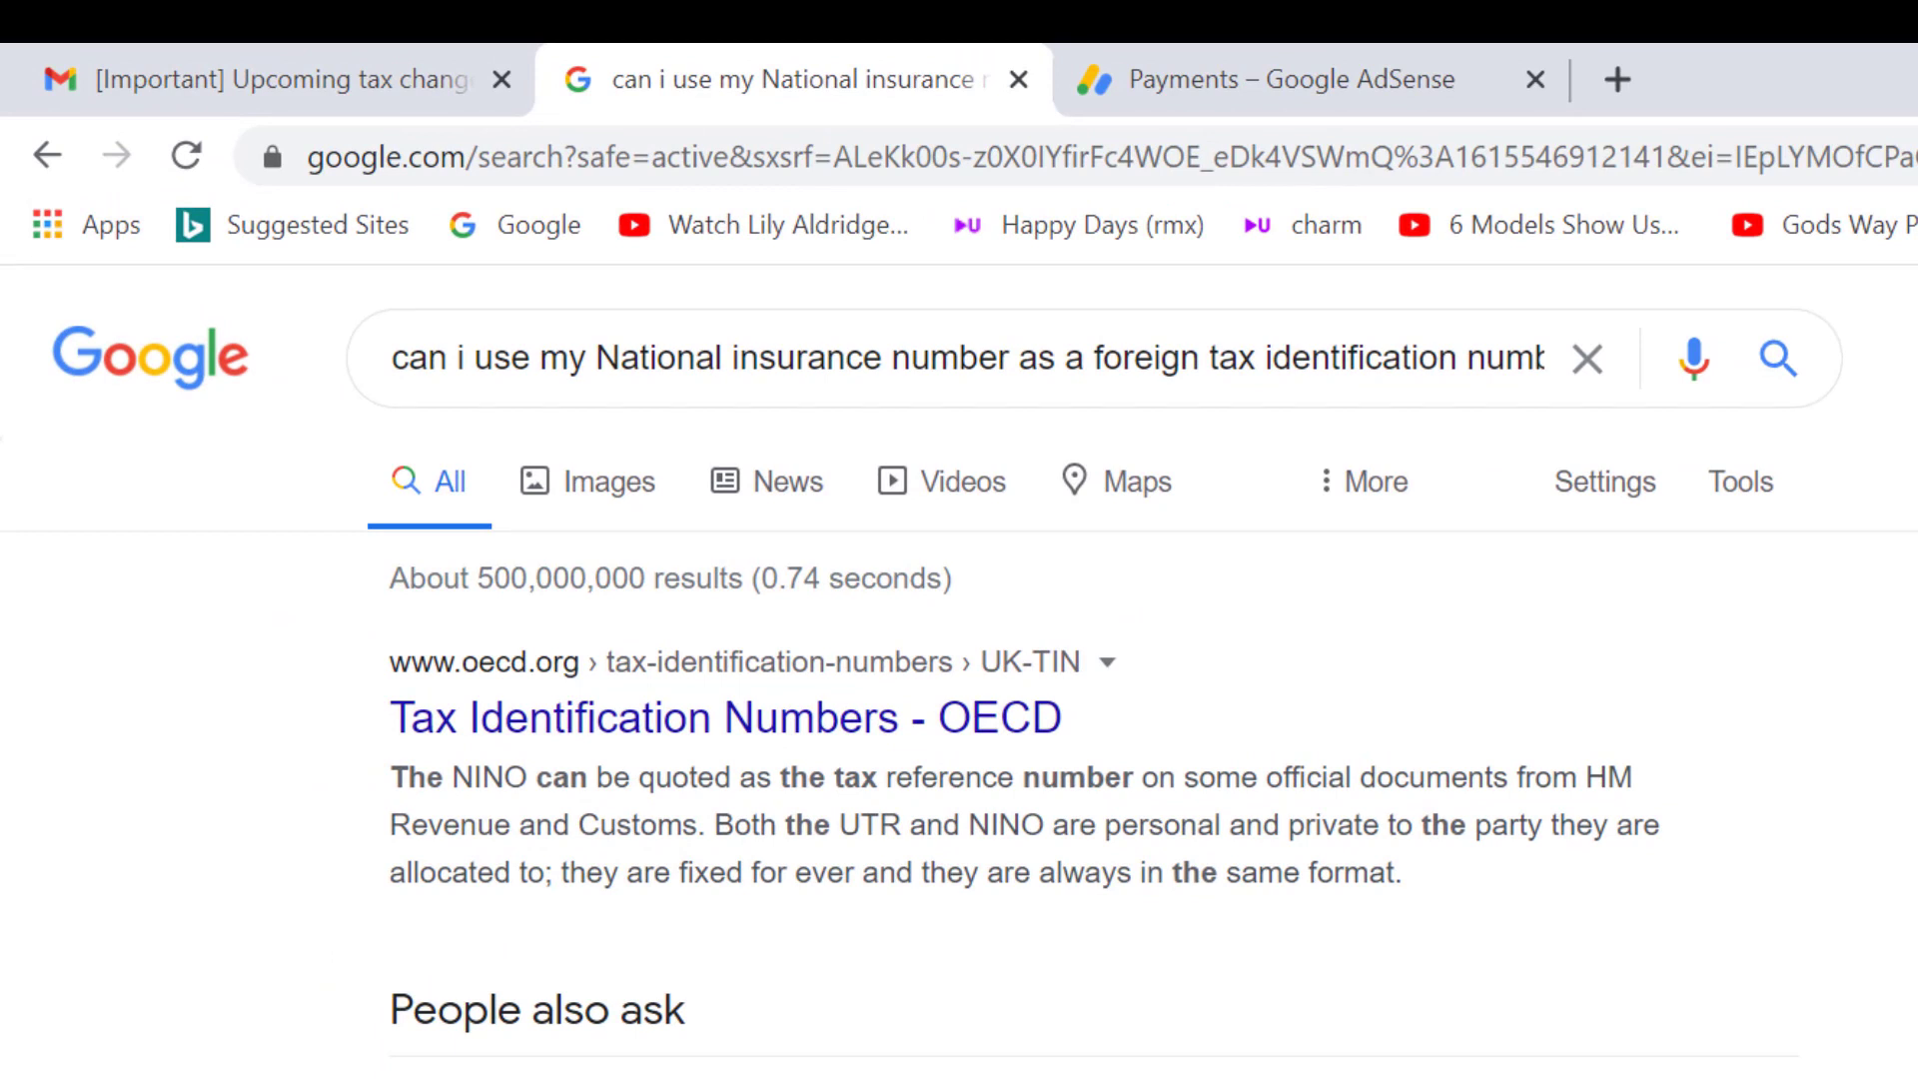
Step: Expand the People also ask answer on using a National Insurance number as tax ID
scroll(1750, 694, "down", 3)
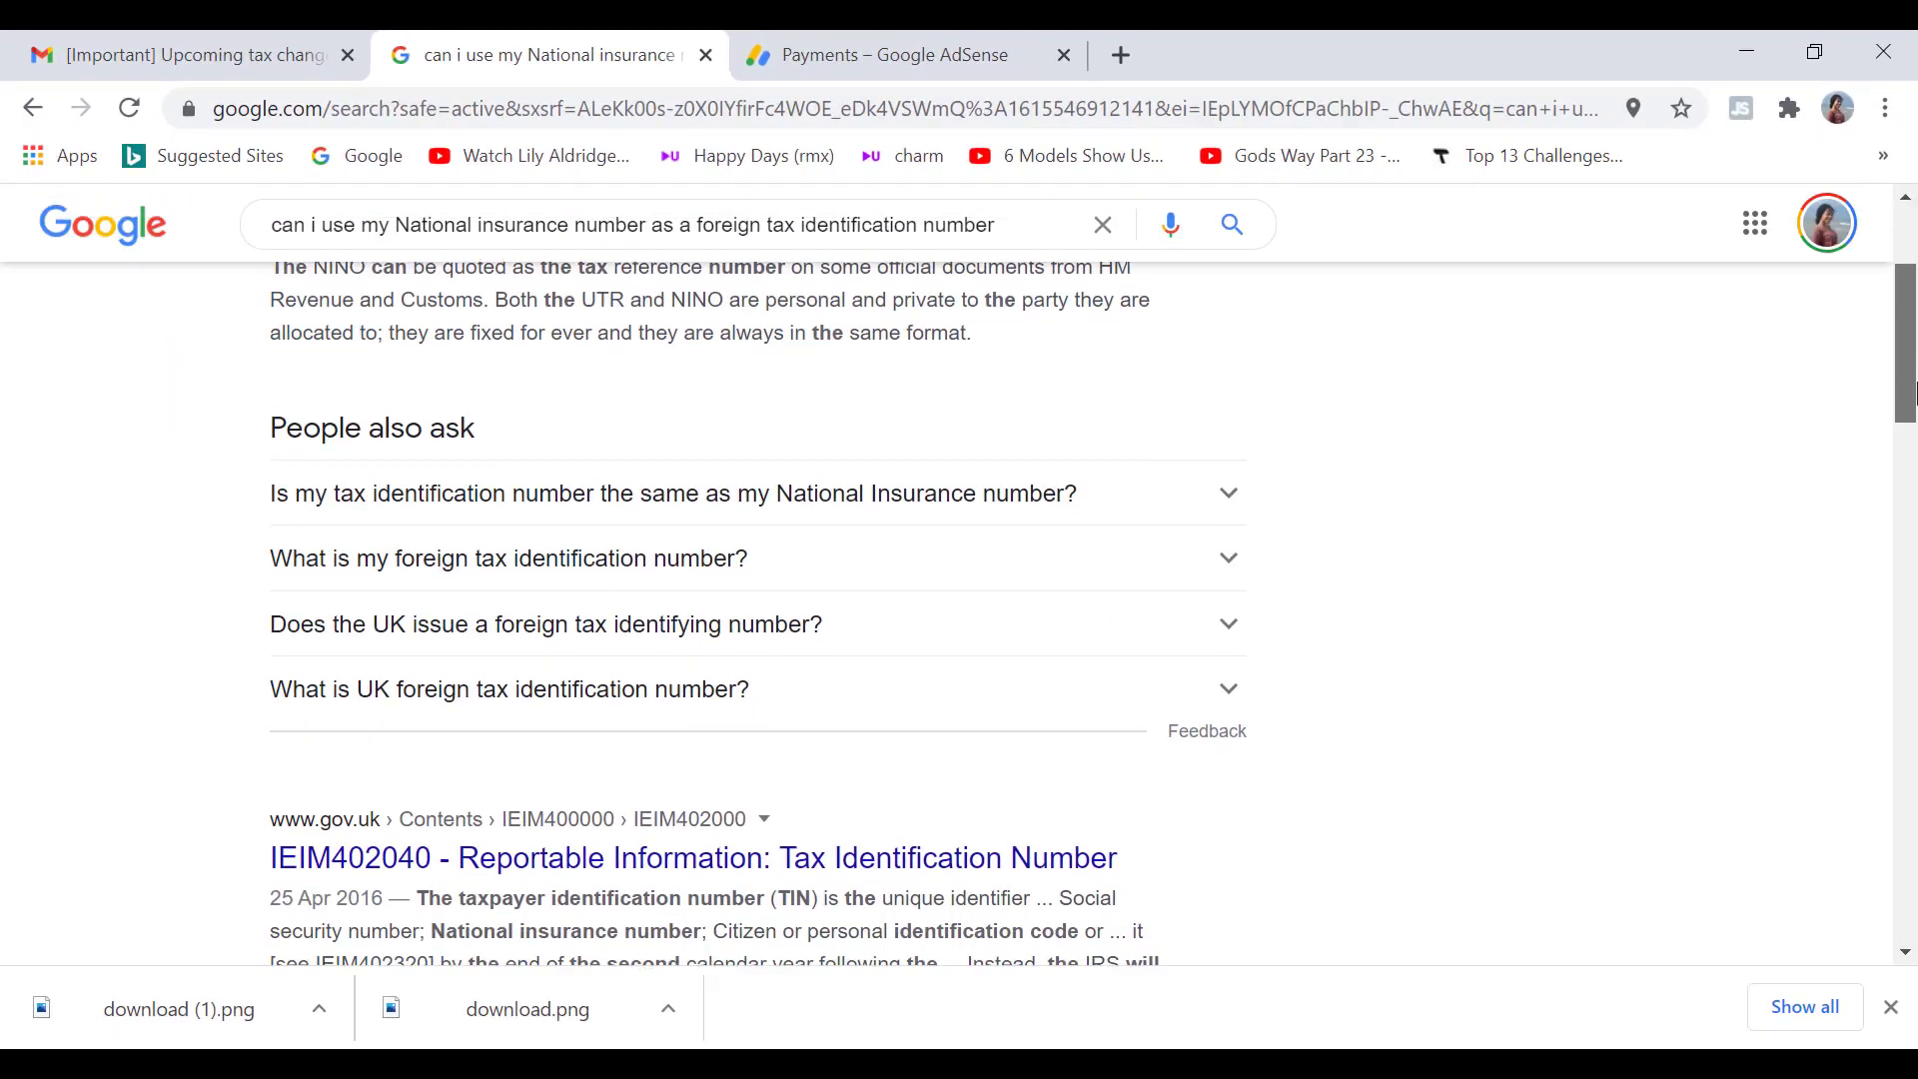
left_click(1214, 481)
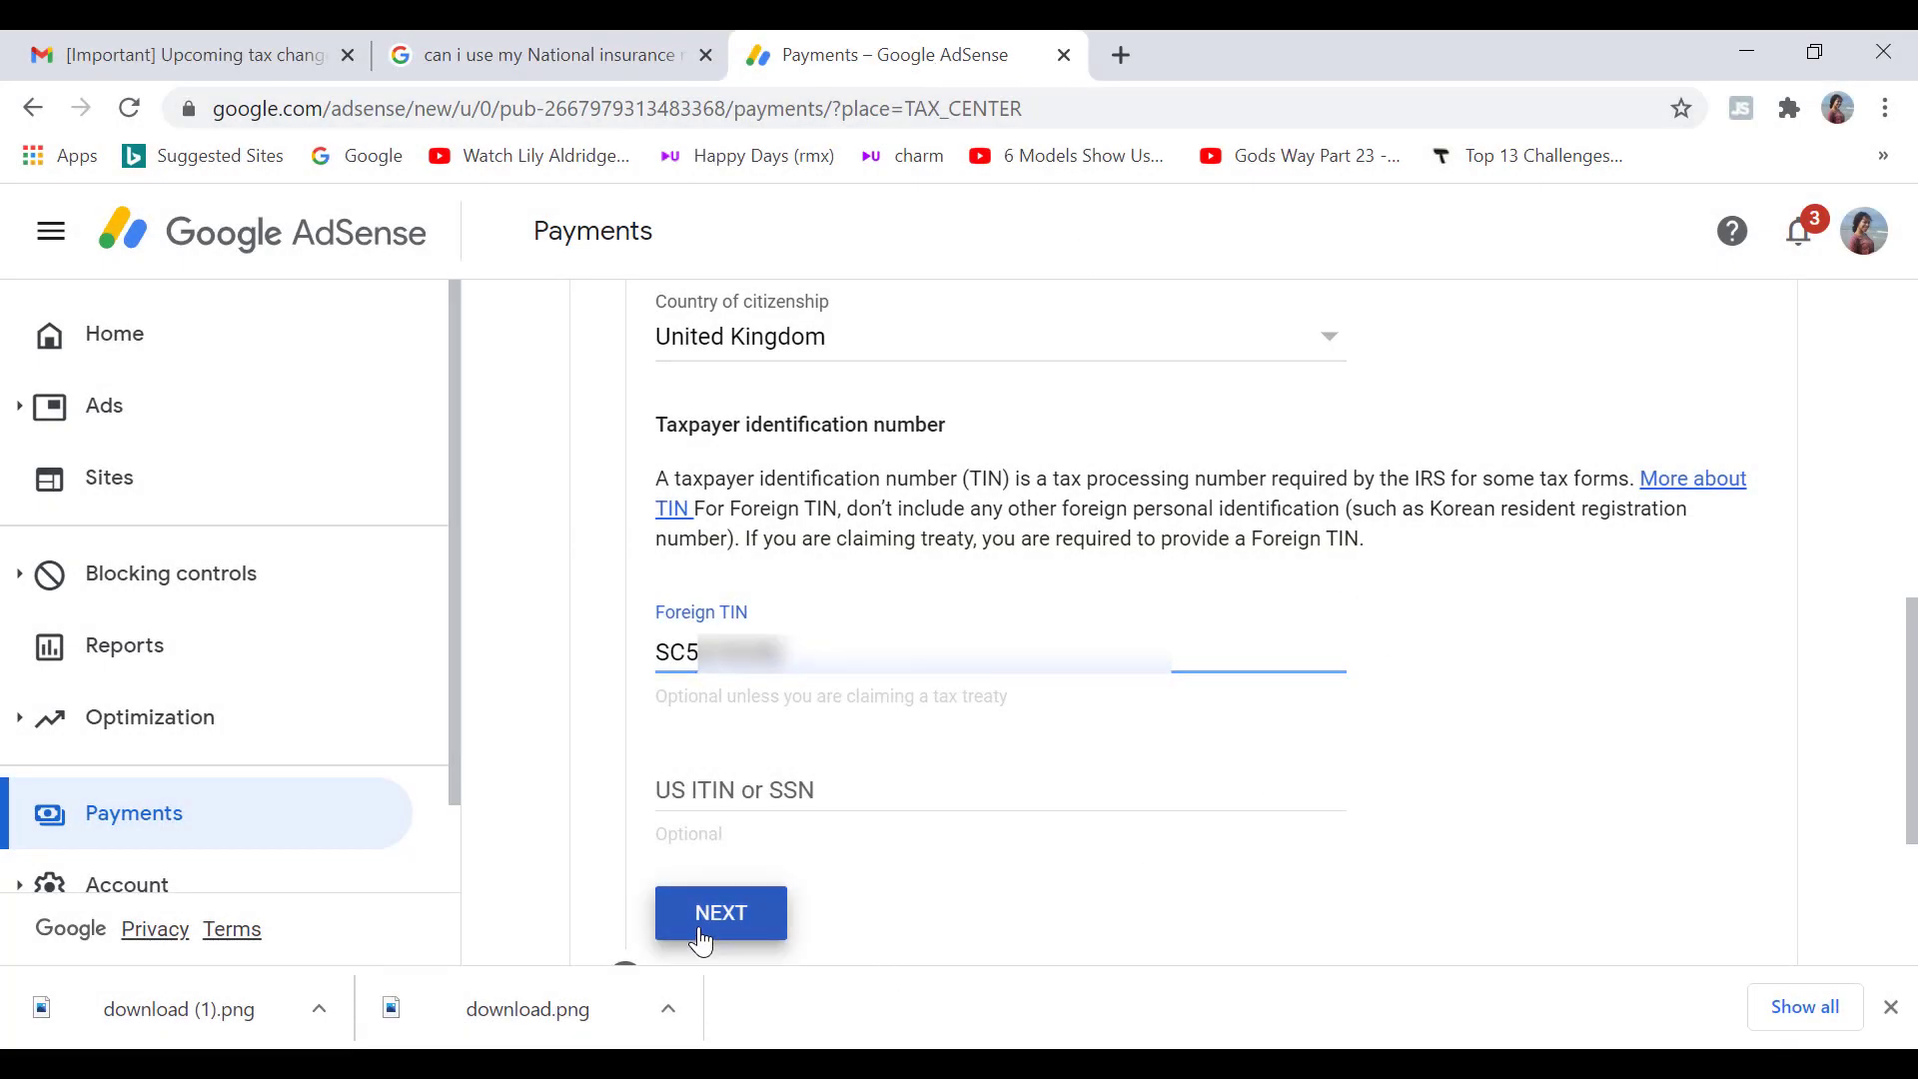
Step: Mark the UK residence address as a PO box, use it as mailing address, and continue
left_click(721, 913)
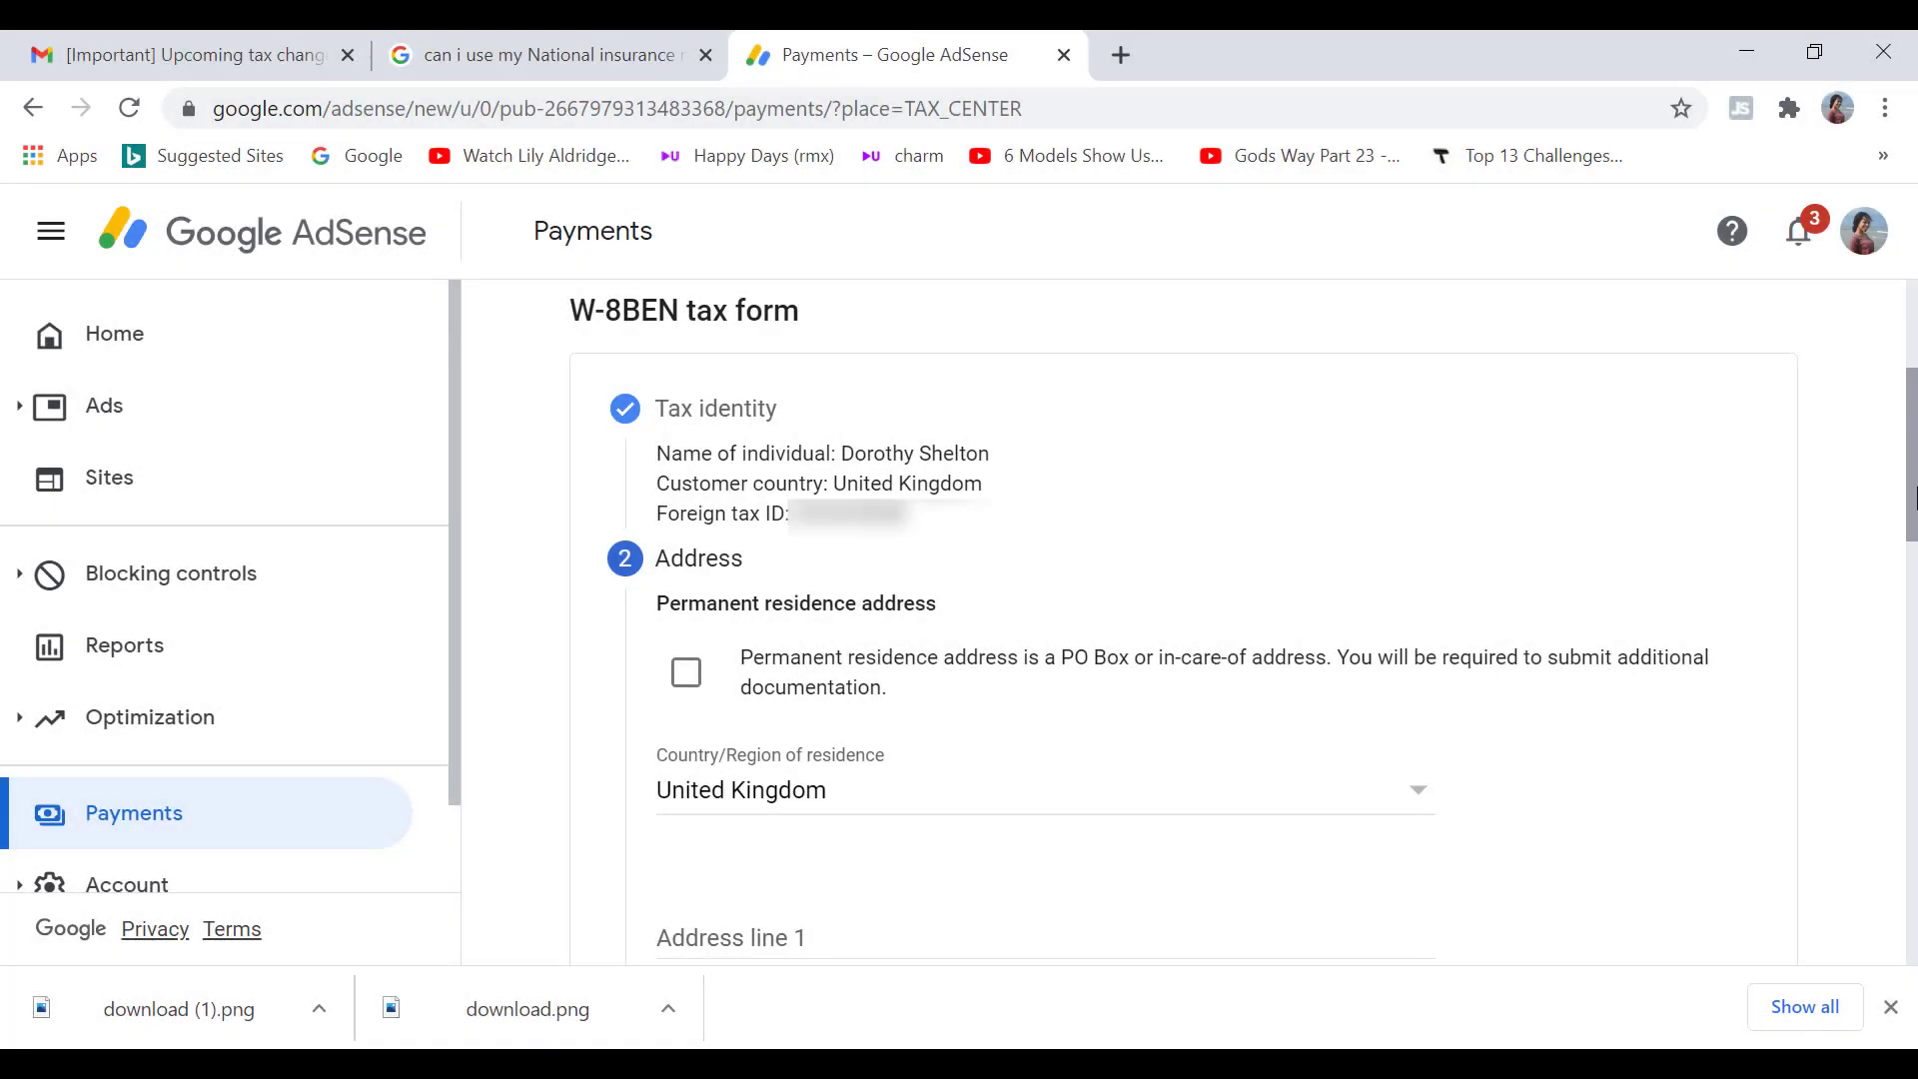
left_click(686, 688)
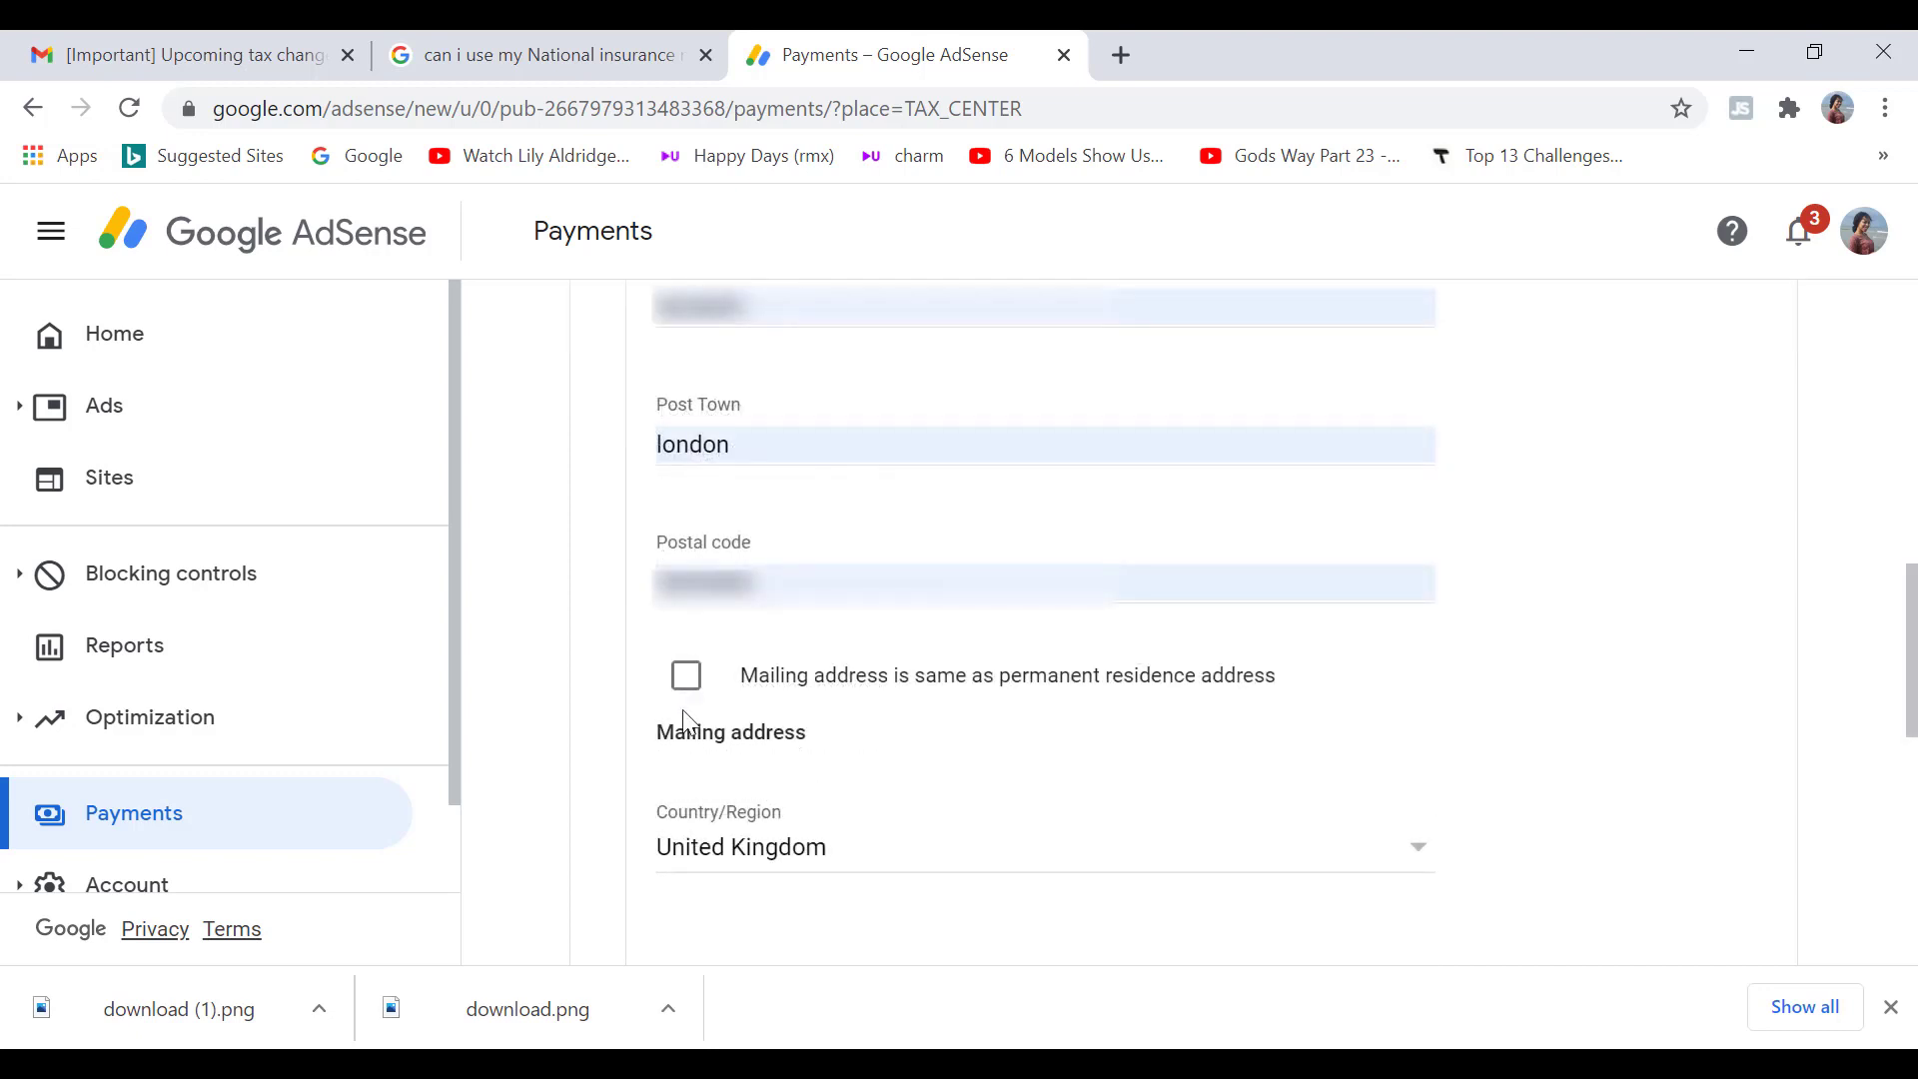
left_click(687, 681)
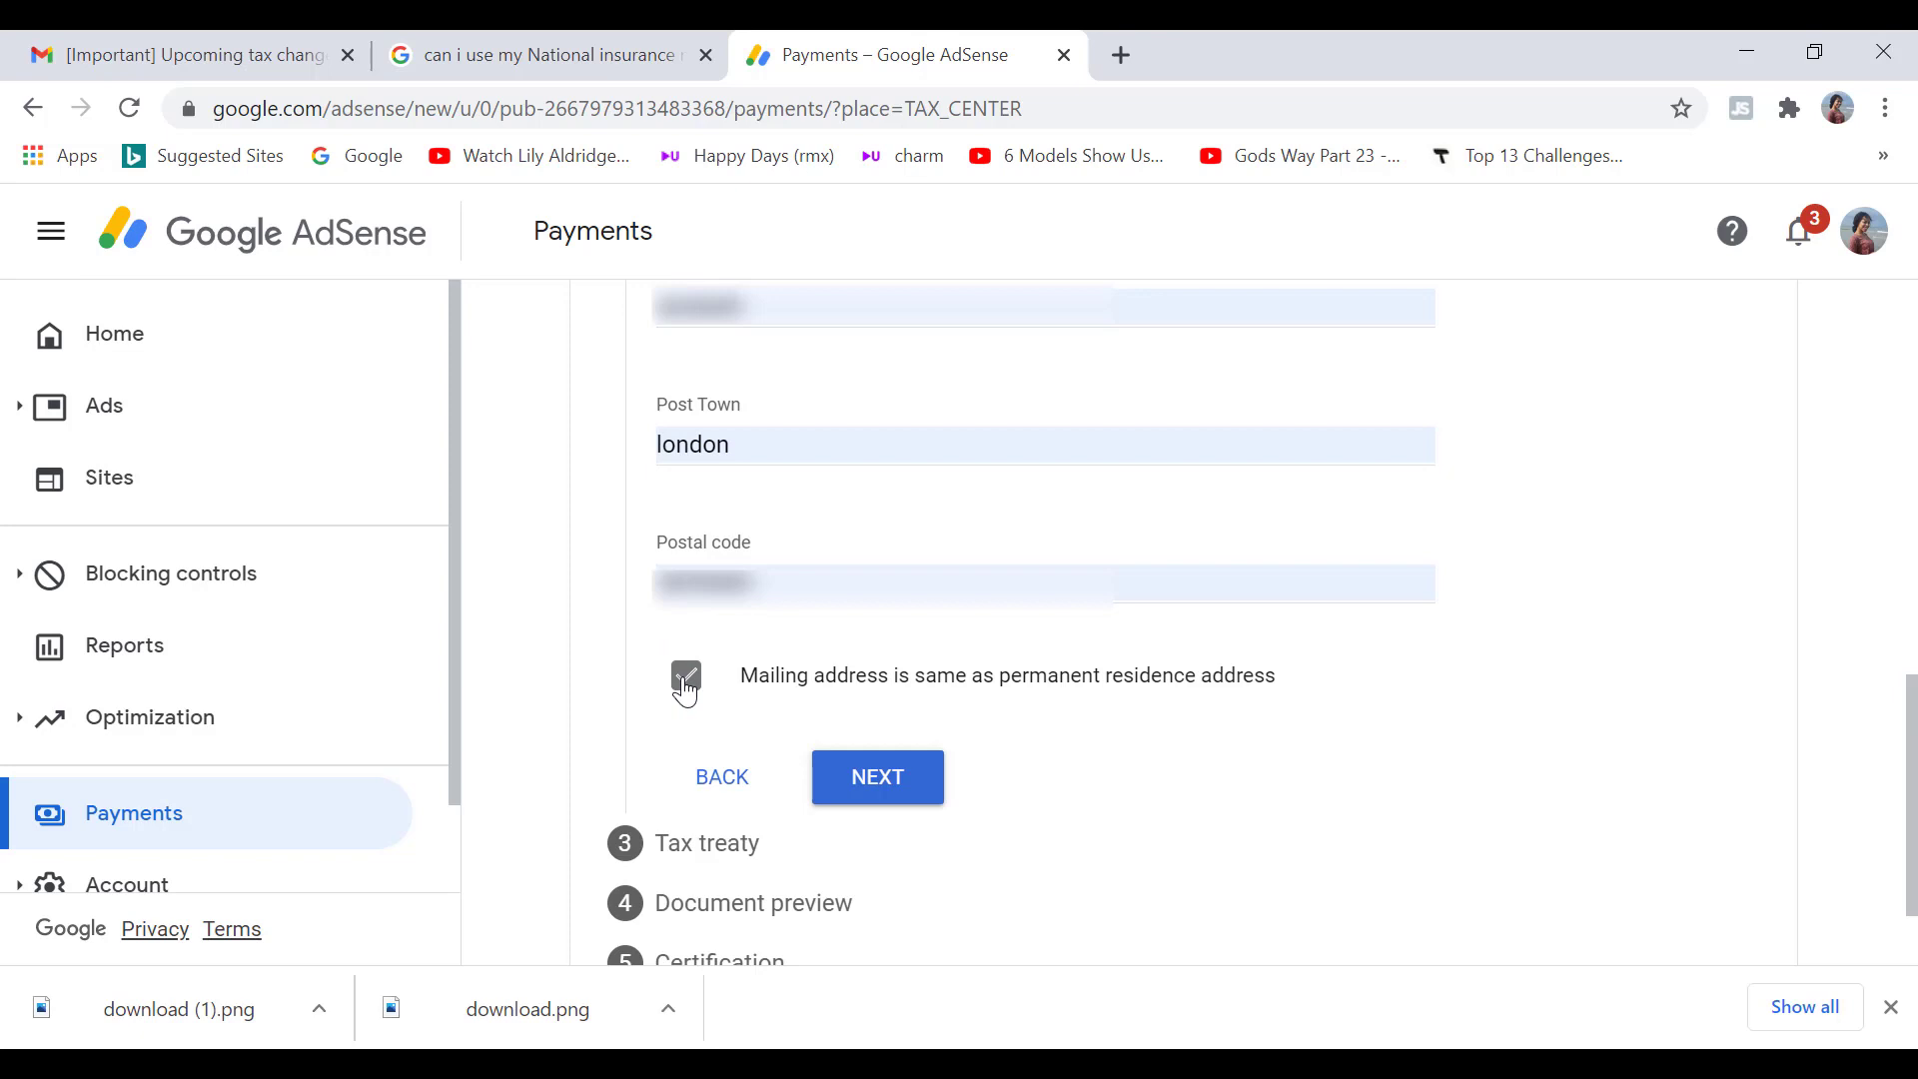
left_click(847, 805)
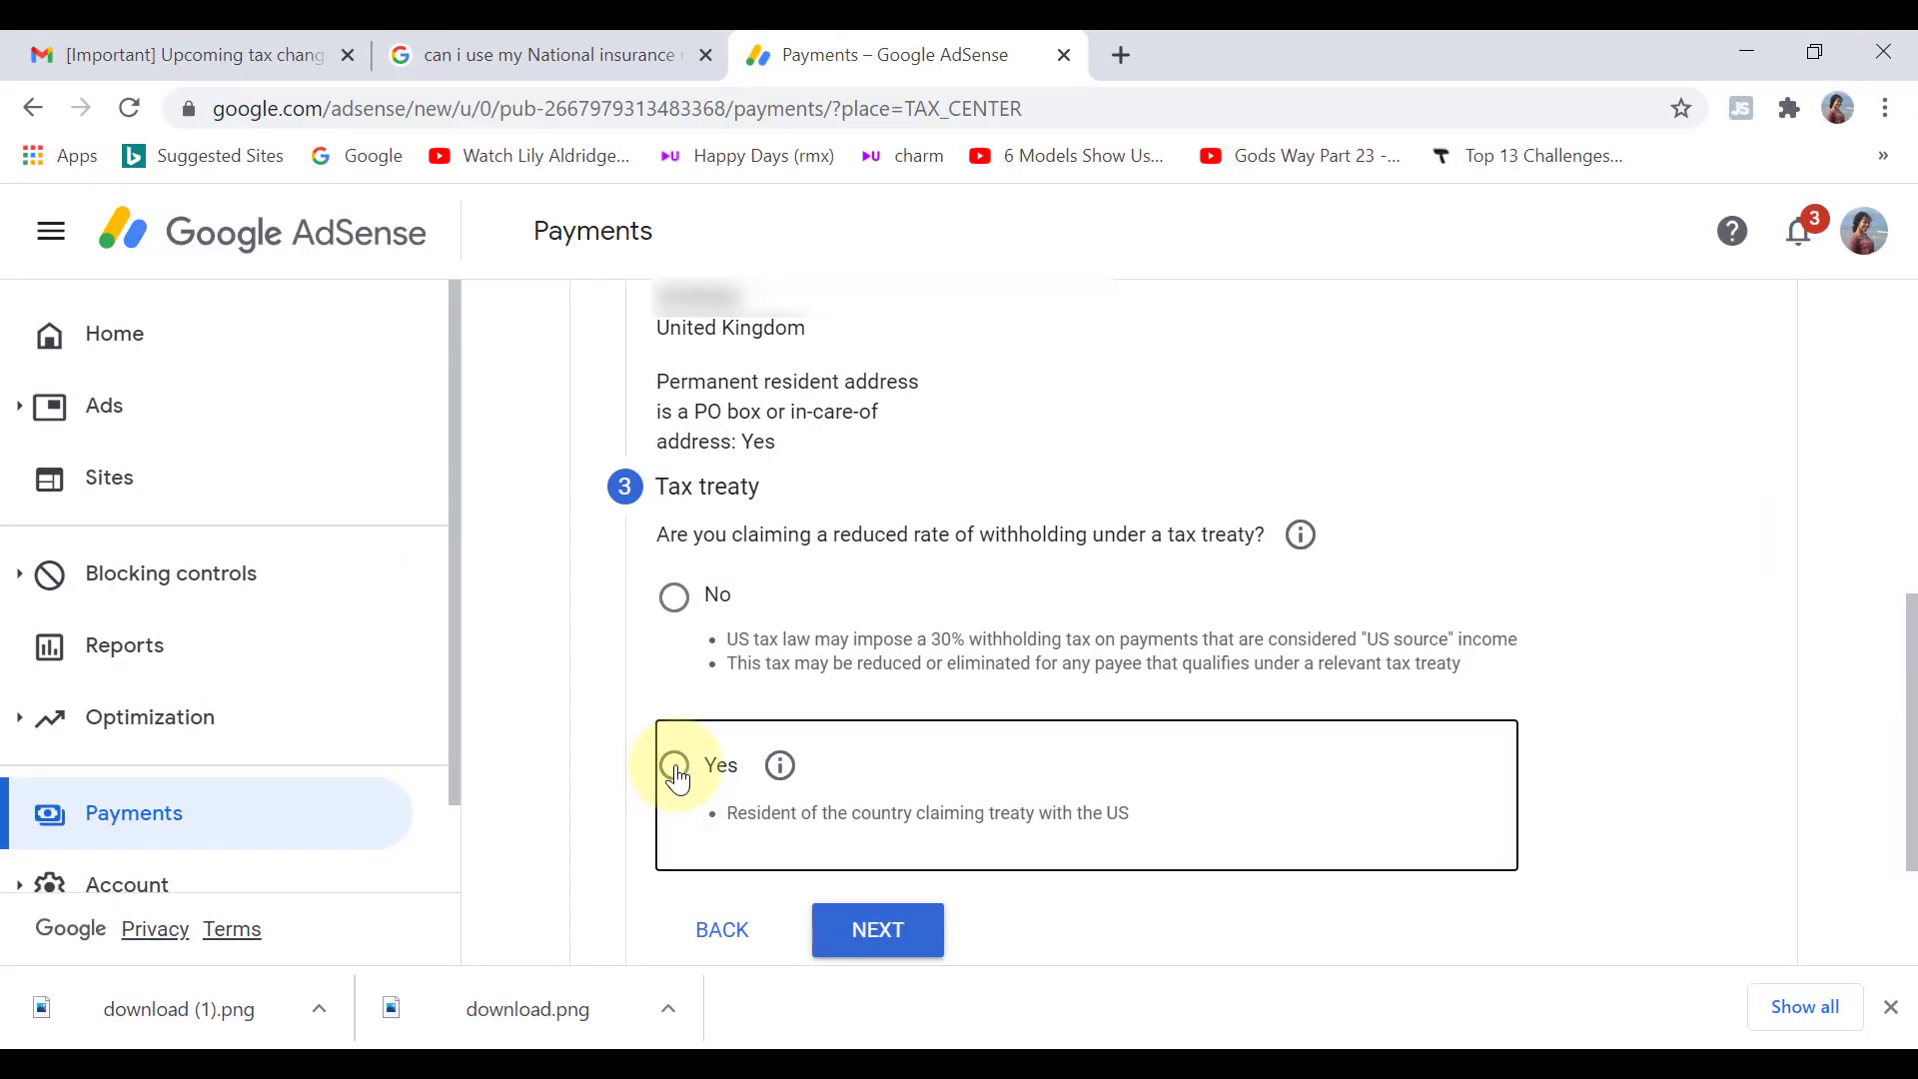
Step: Answer Yes to the treaty claim, tick treaty residence, and choose United Kingdom as treaty country
left_click(675, 767)
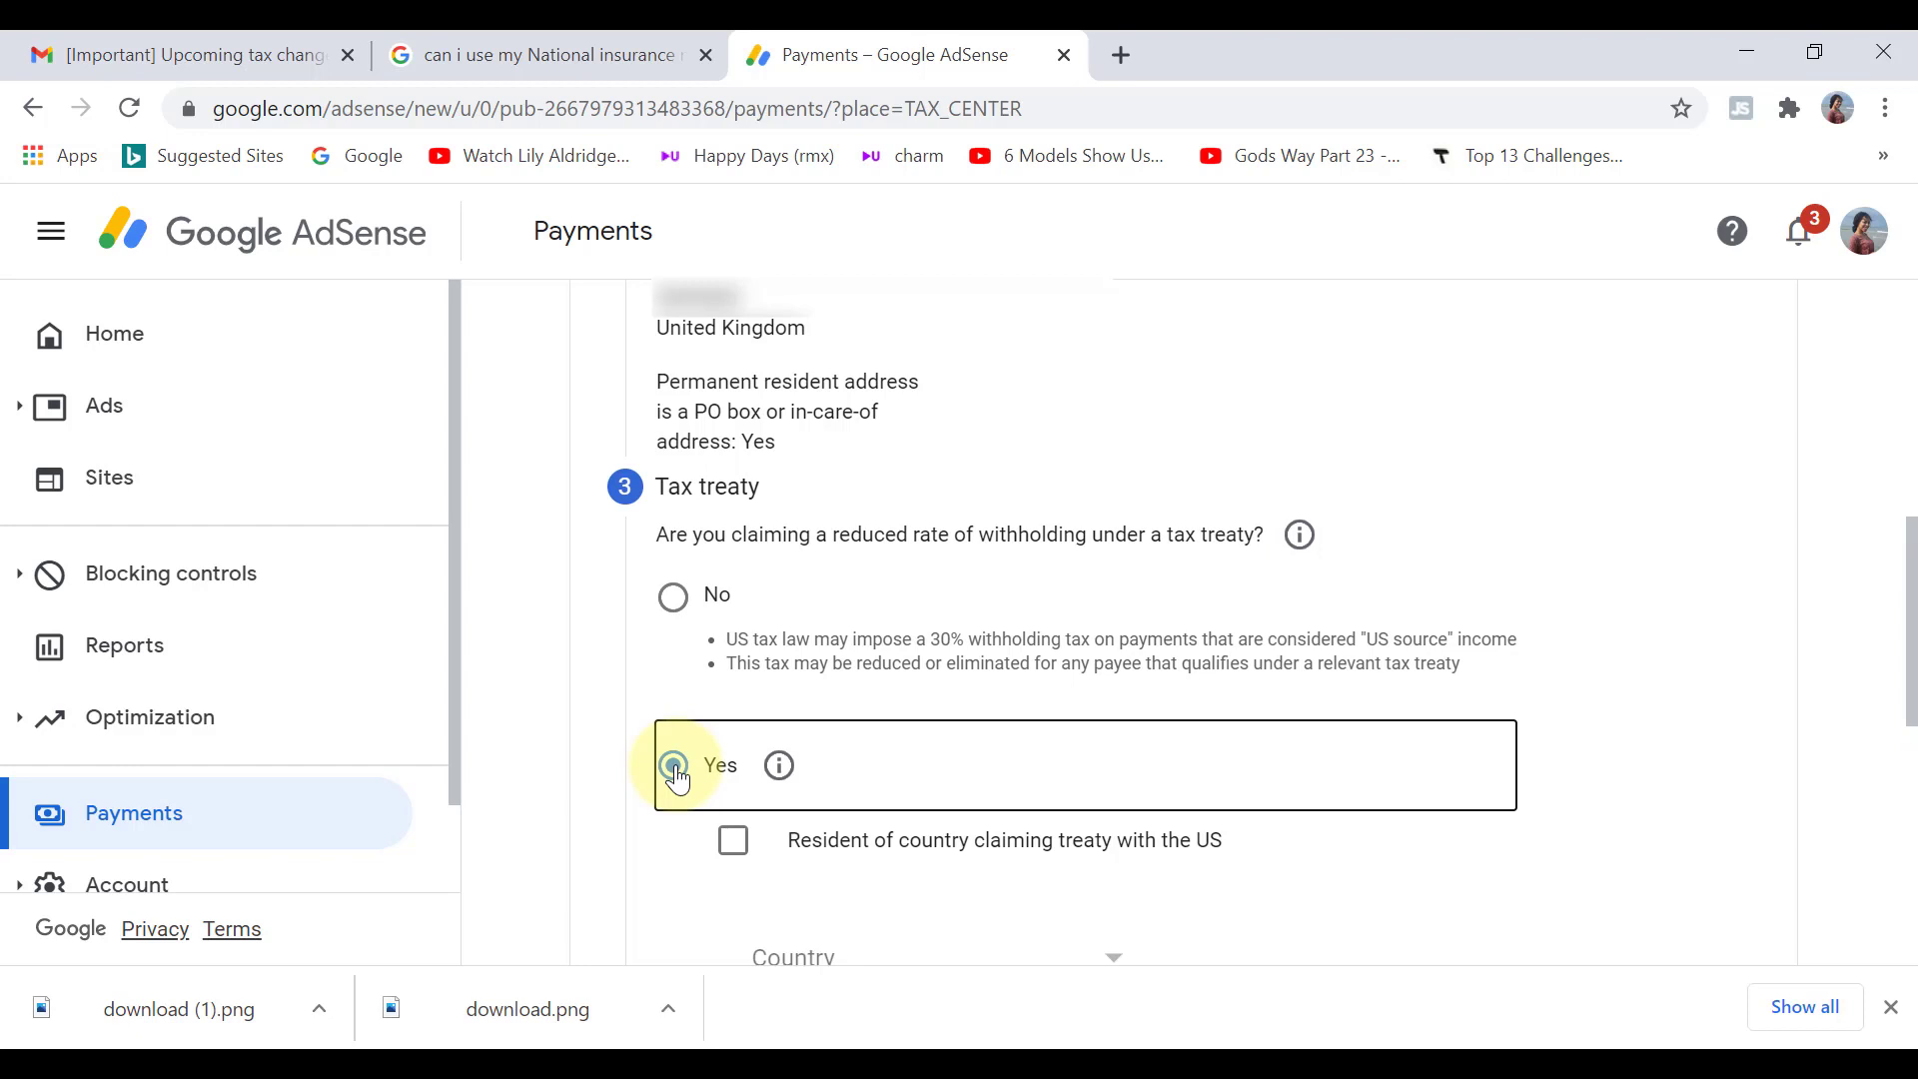
left_click(736, 848)
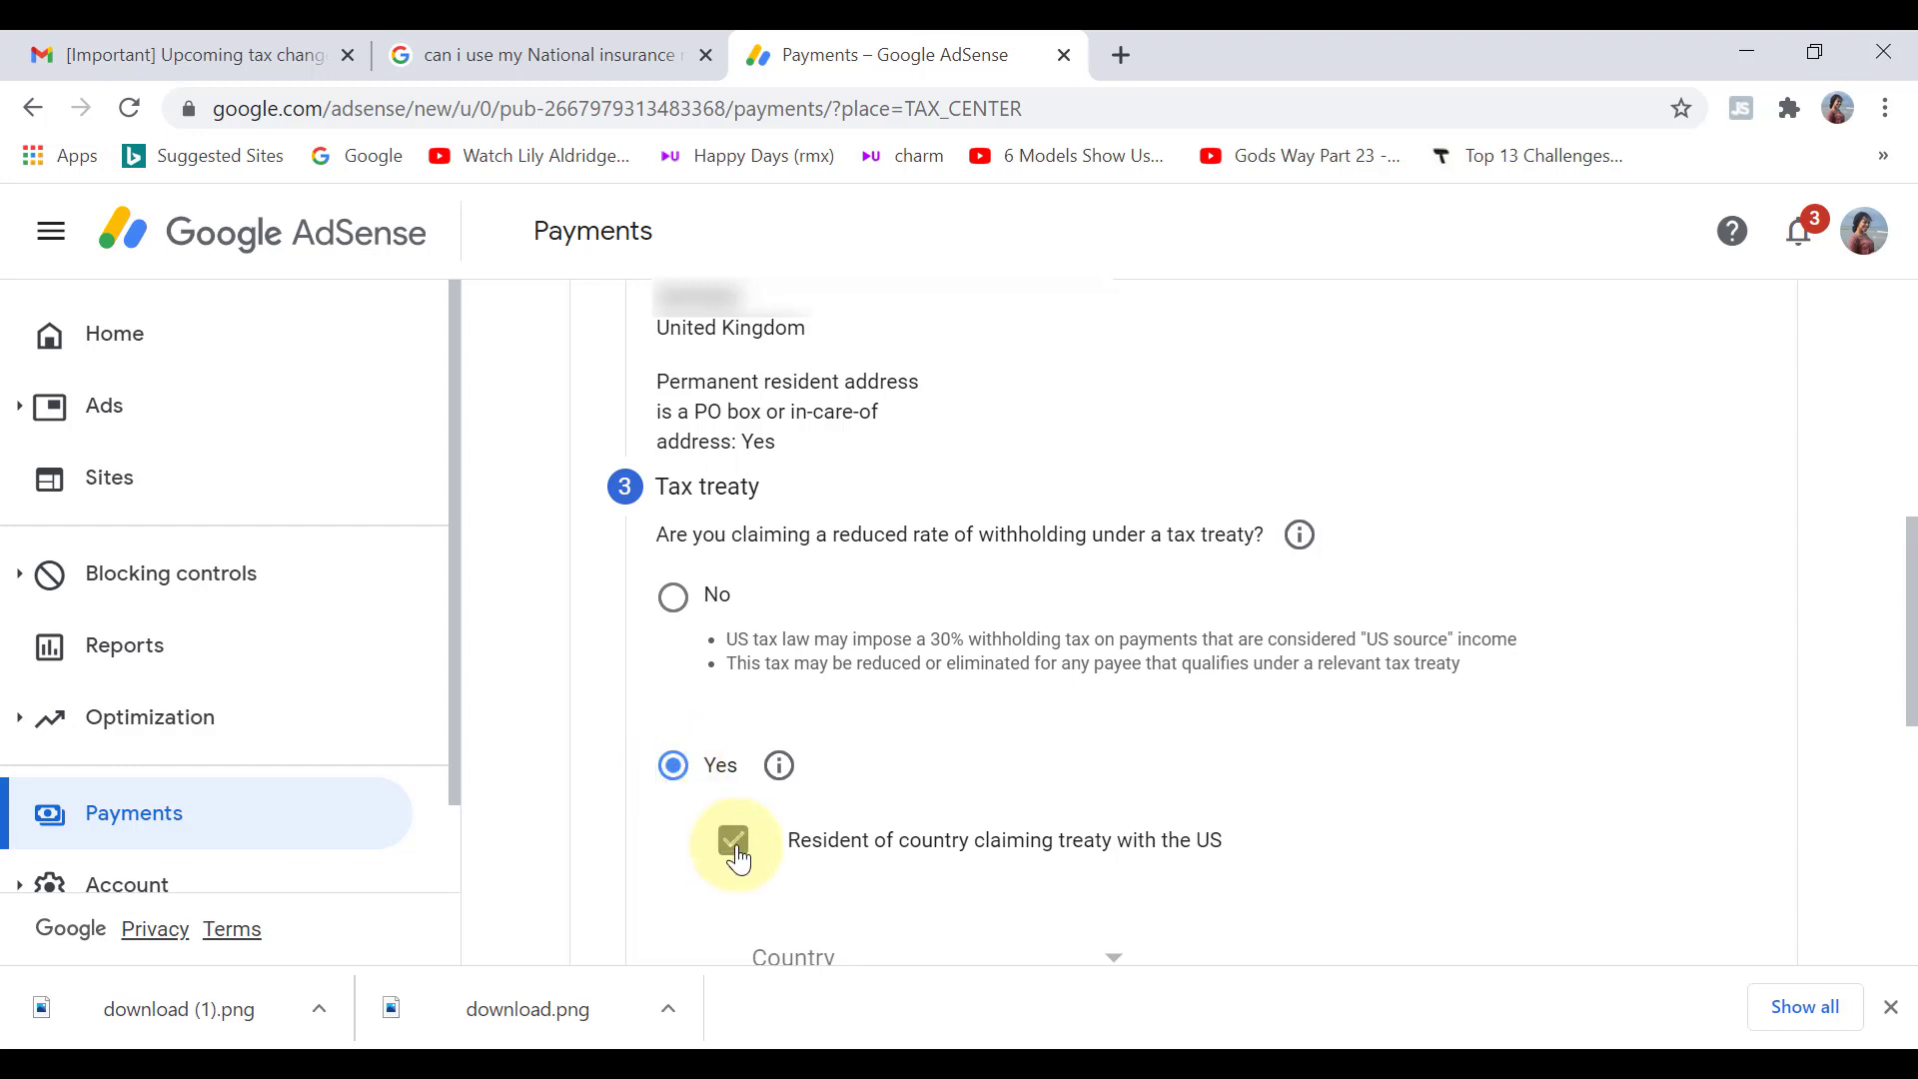
scroll(1357, 775, "down", 3)
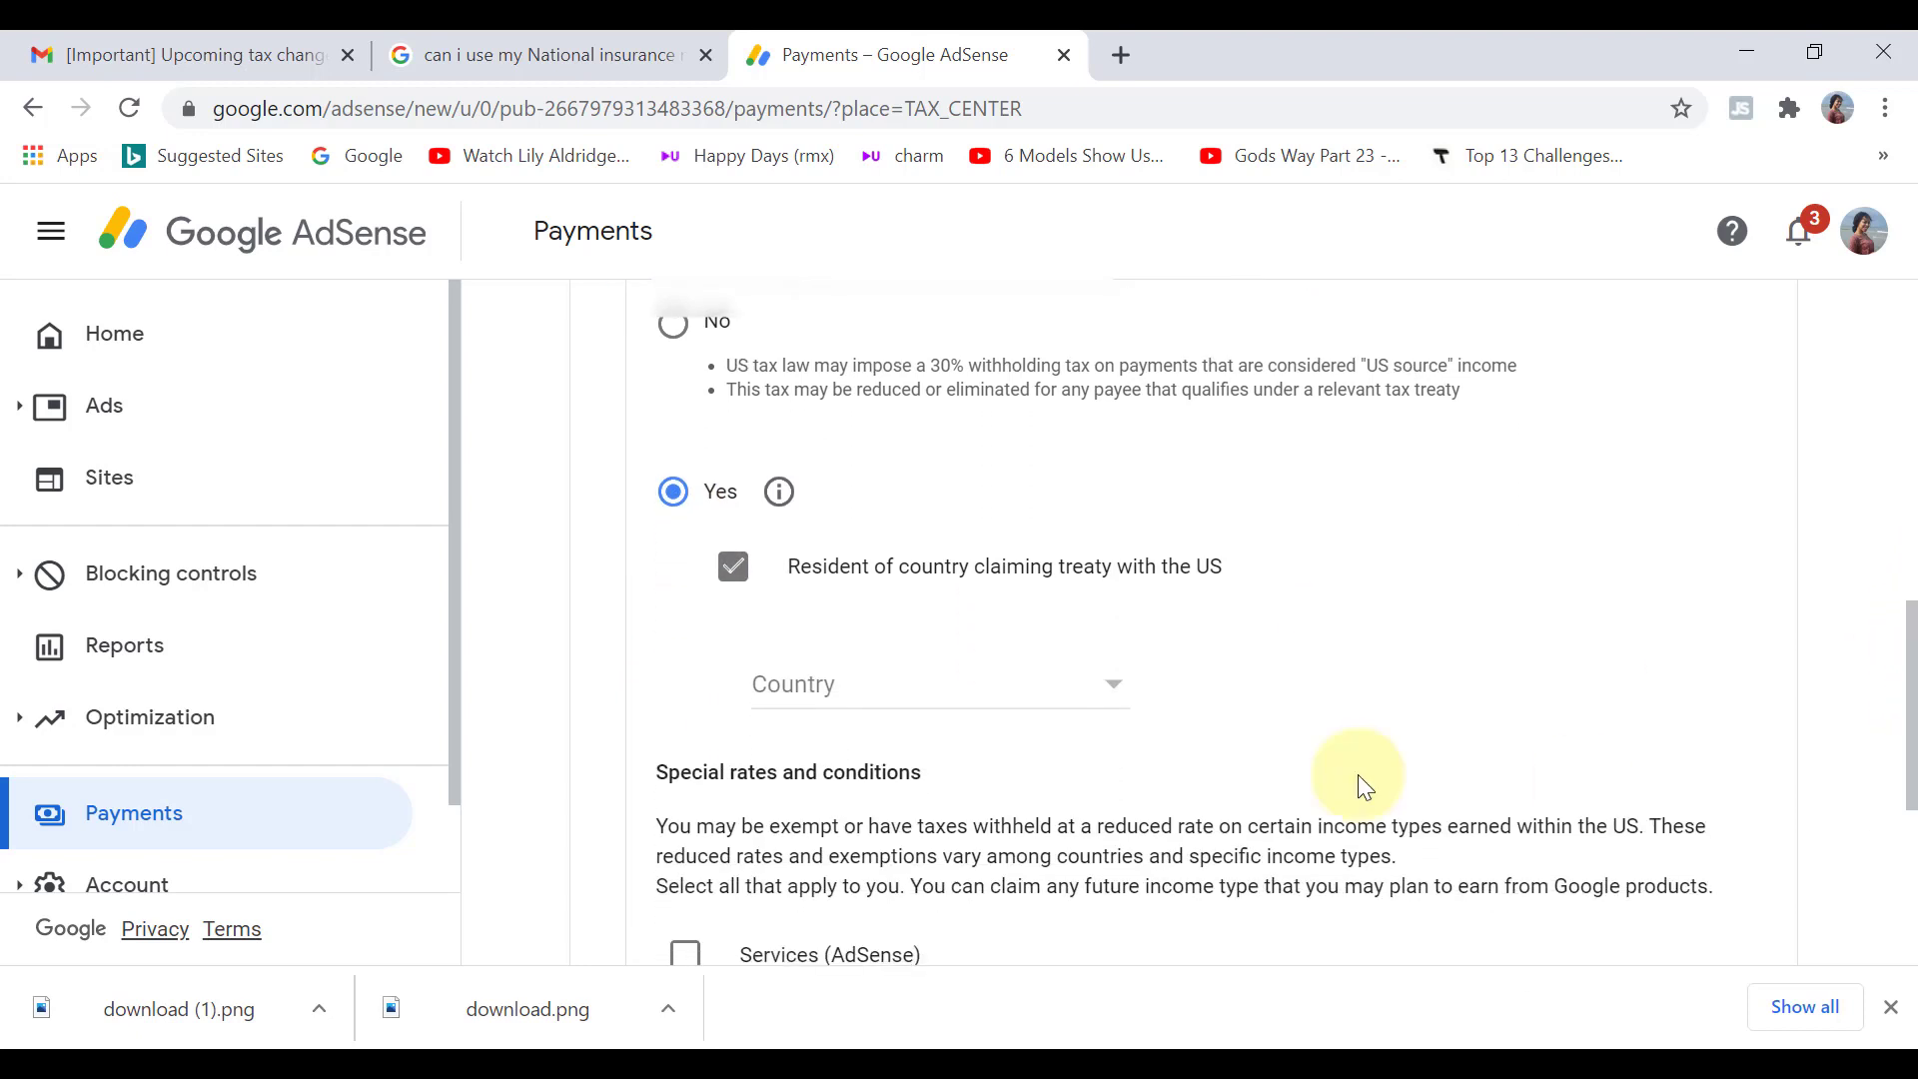
left_click(1123, 707)
scroll(1118, 699, "down", 15)
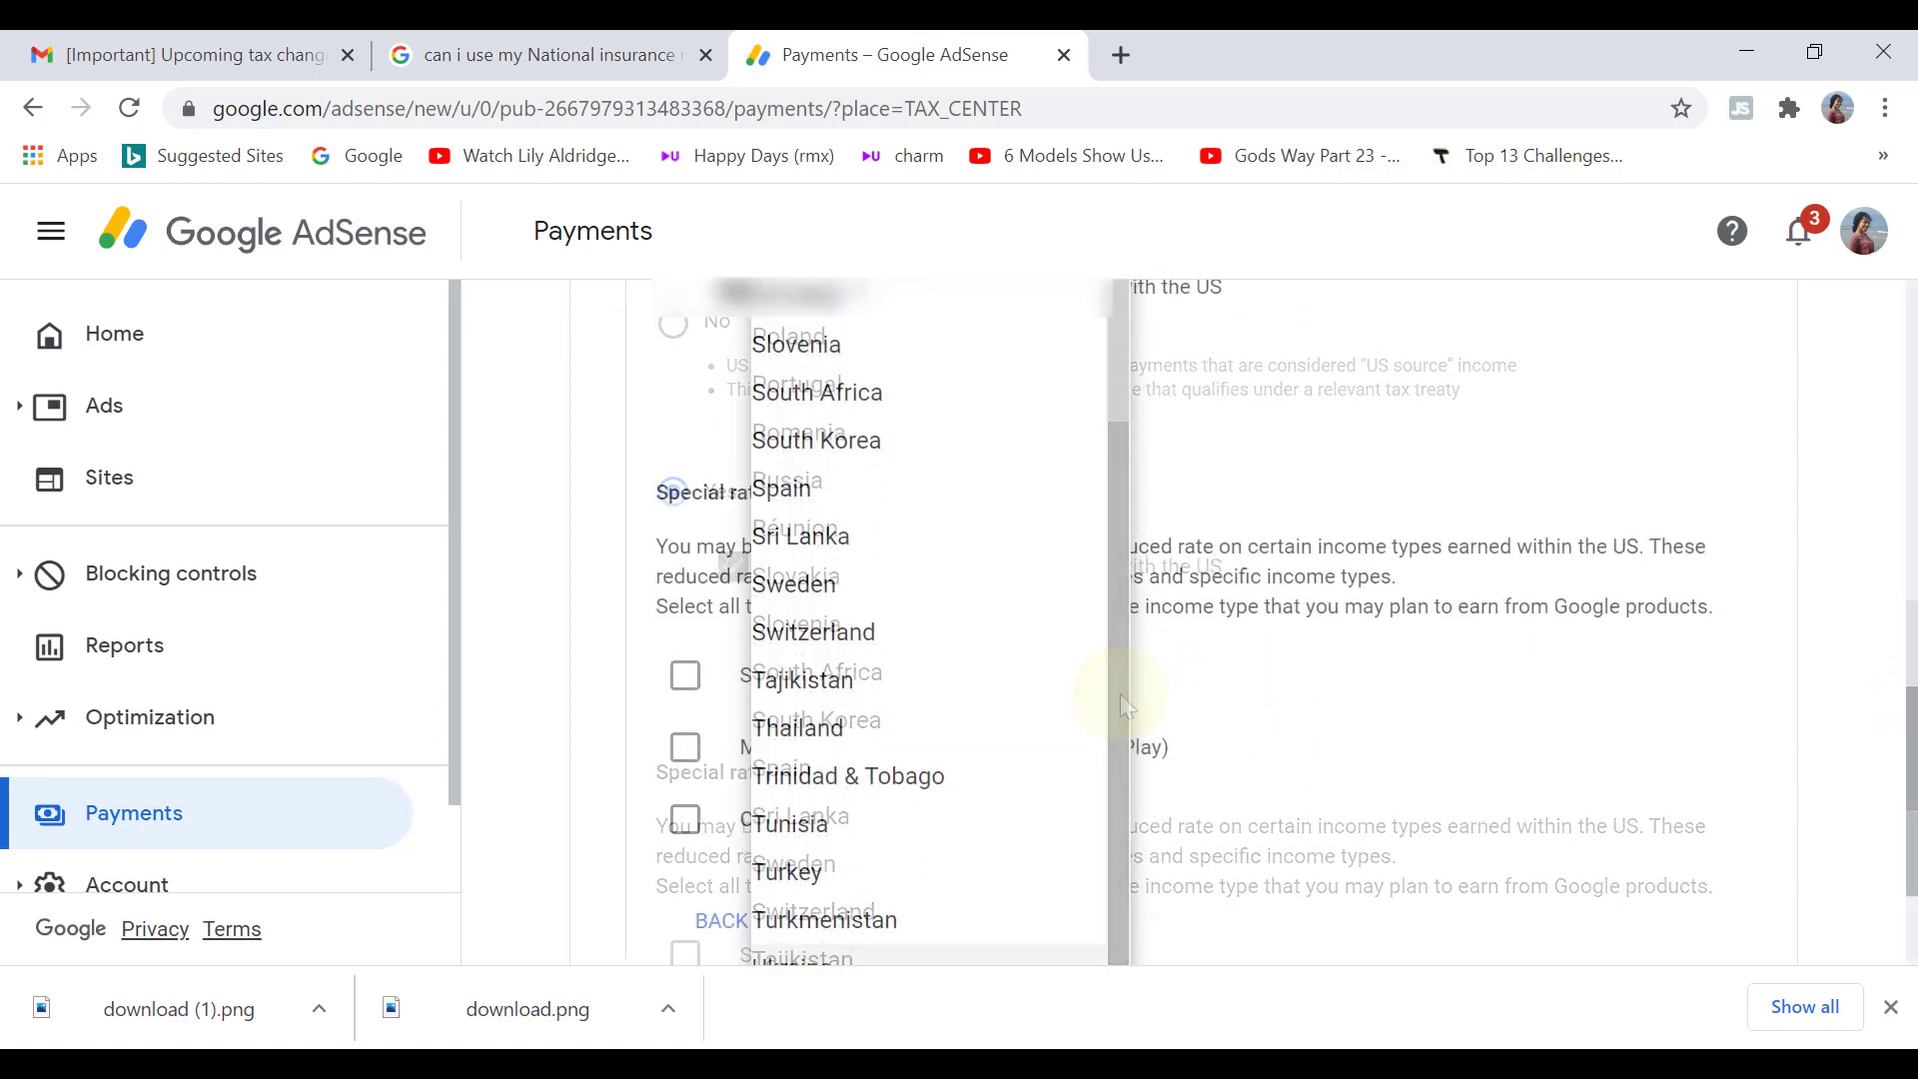
left_click_drag(1916, 794, 1916, 813)
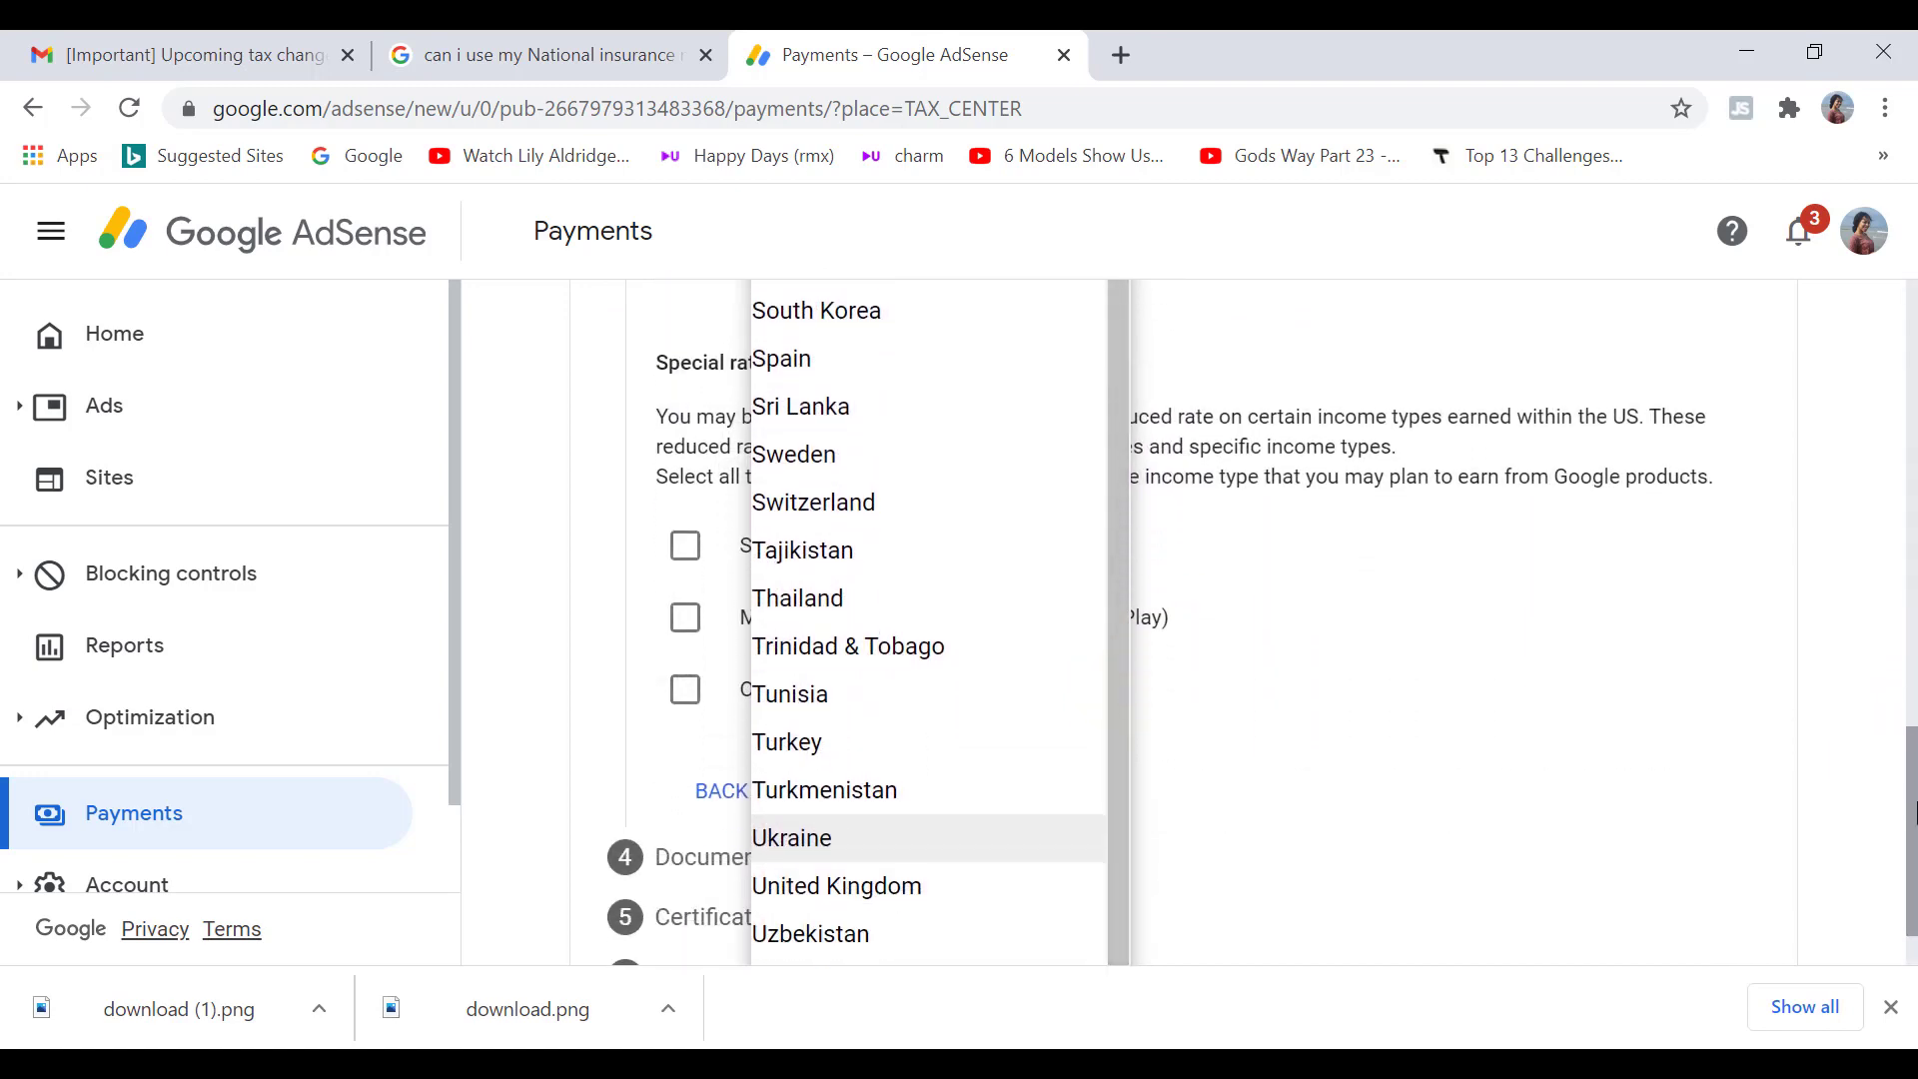
left_click(979, 892)
left_click_drag(1915, 847, 1915, 805)
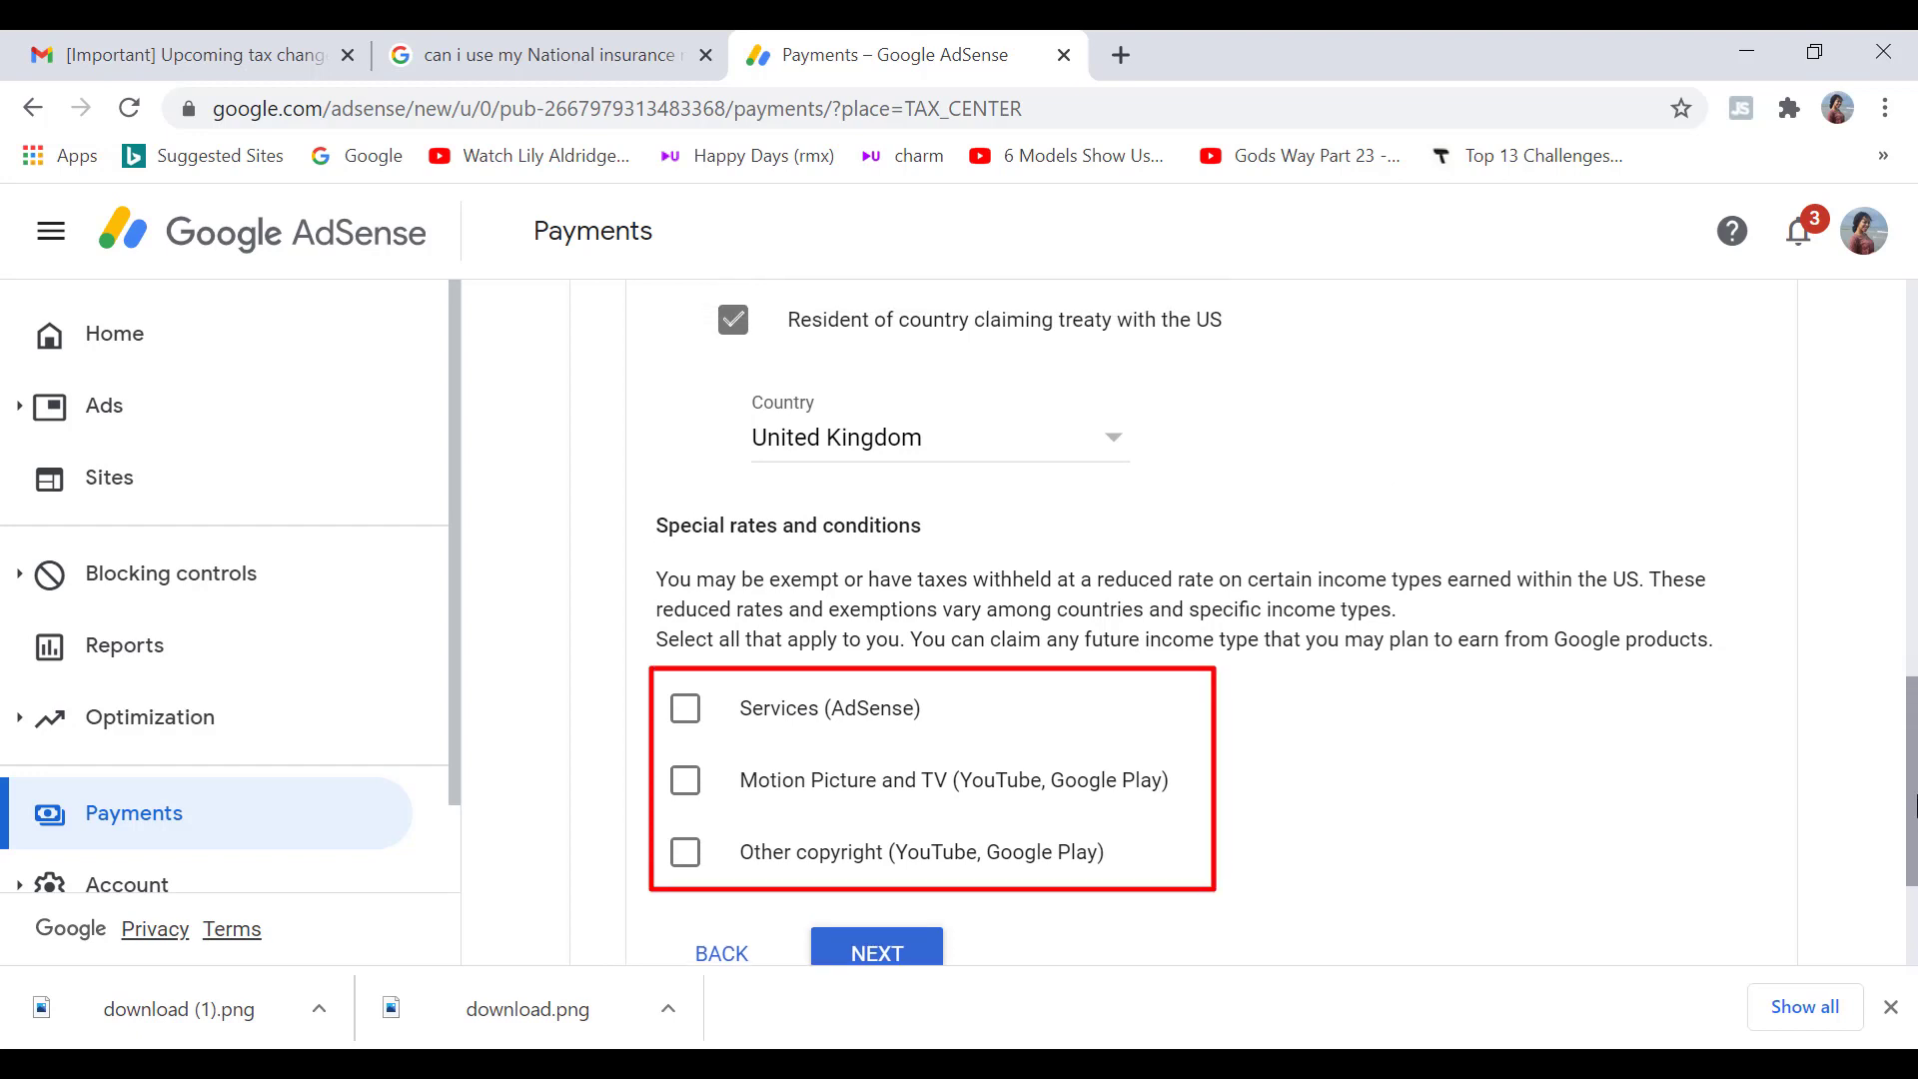
Step: Claim Services (AdSense) under Article 7, paragraph 1 at a 0% rate, with the treaty reason ticked
scroll(668, 694, "down", 1)
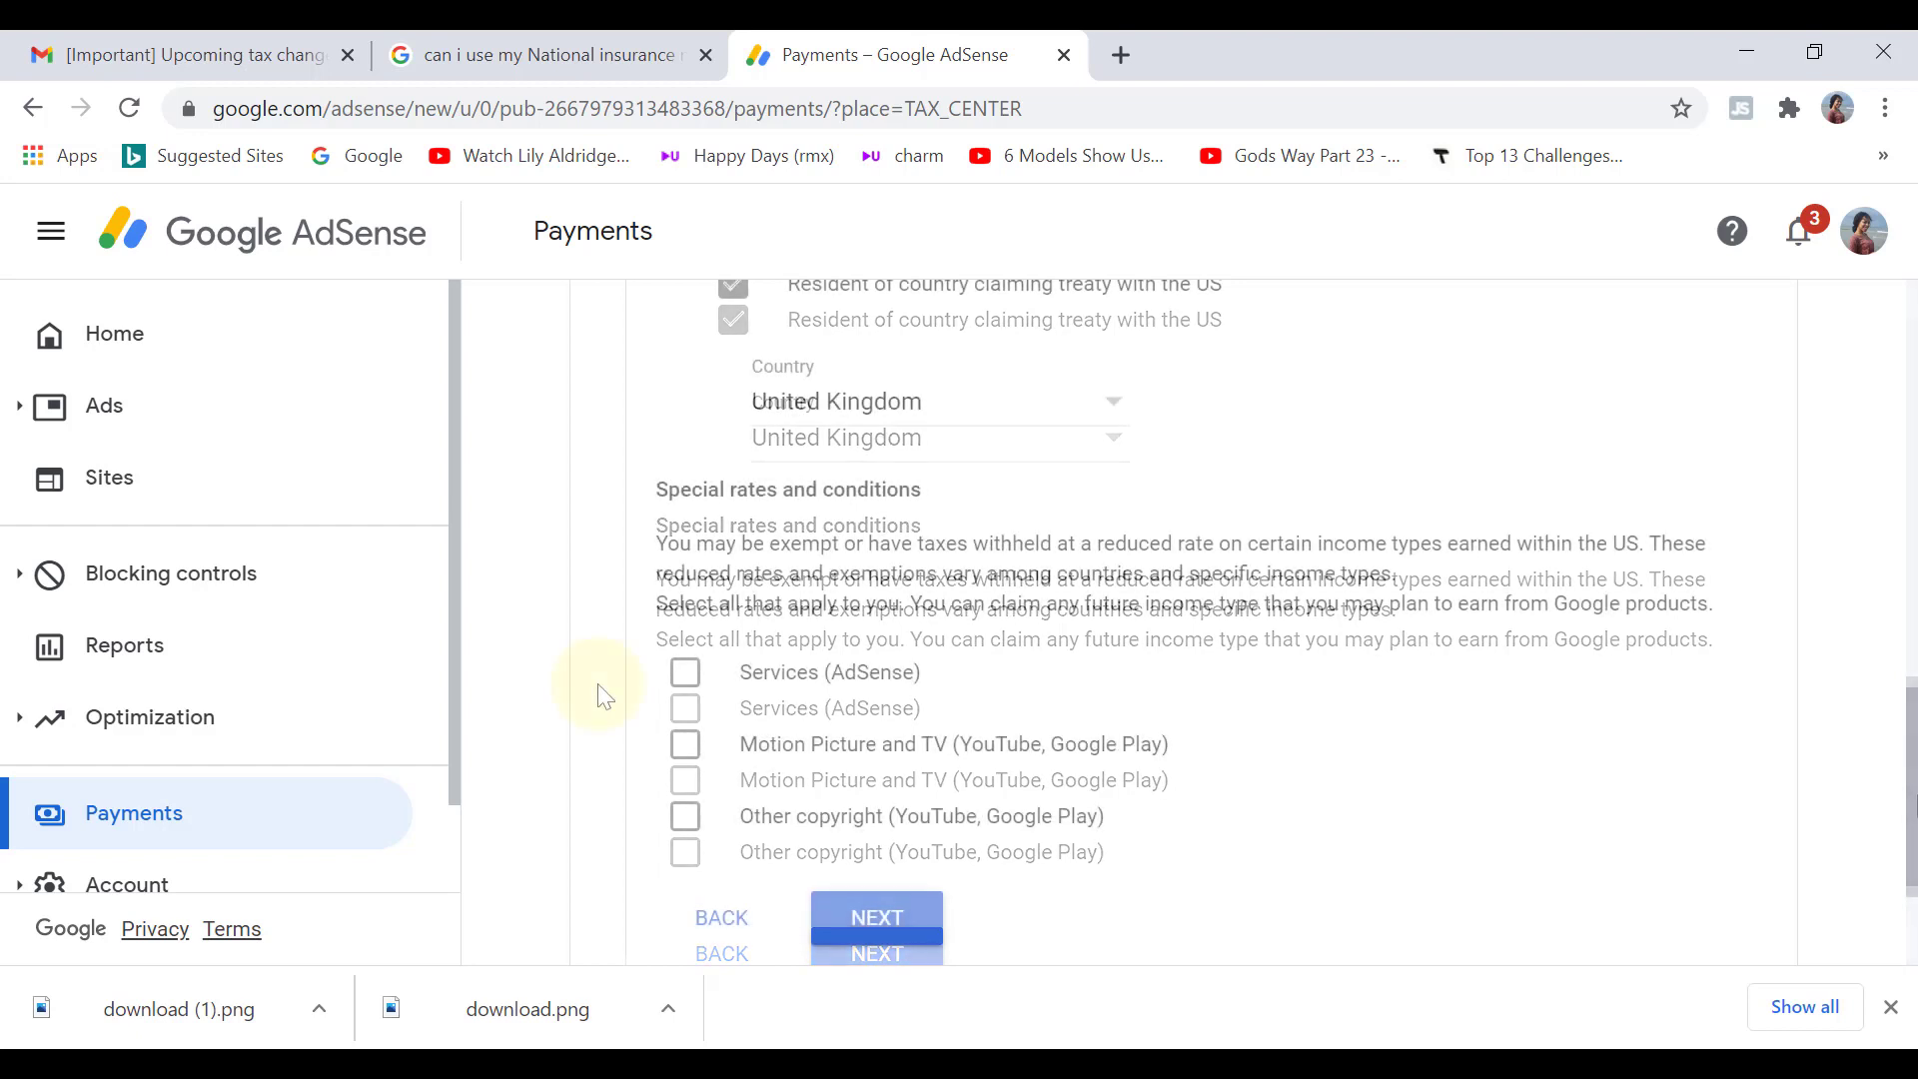
left_click(686, 673)
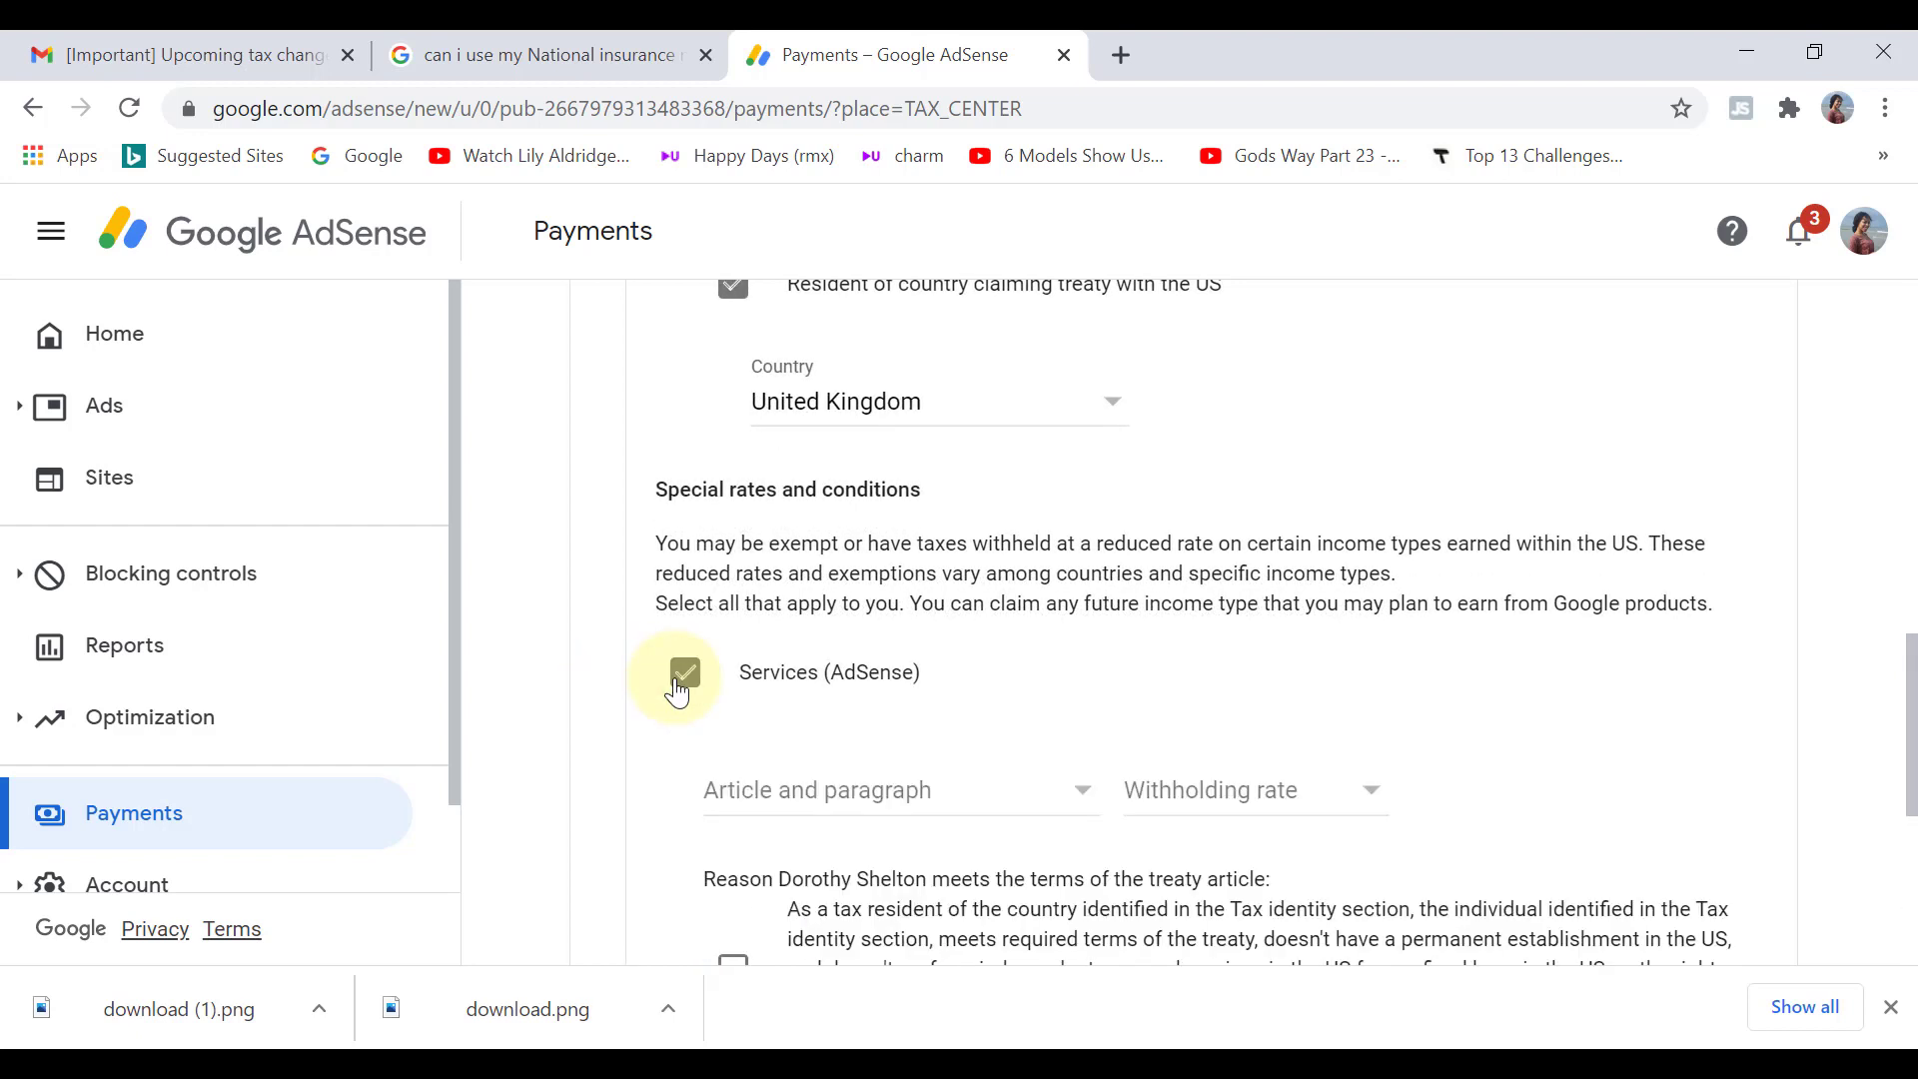
left_click_drag(1913, 716, 1915, 749)
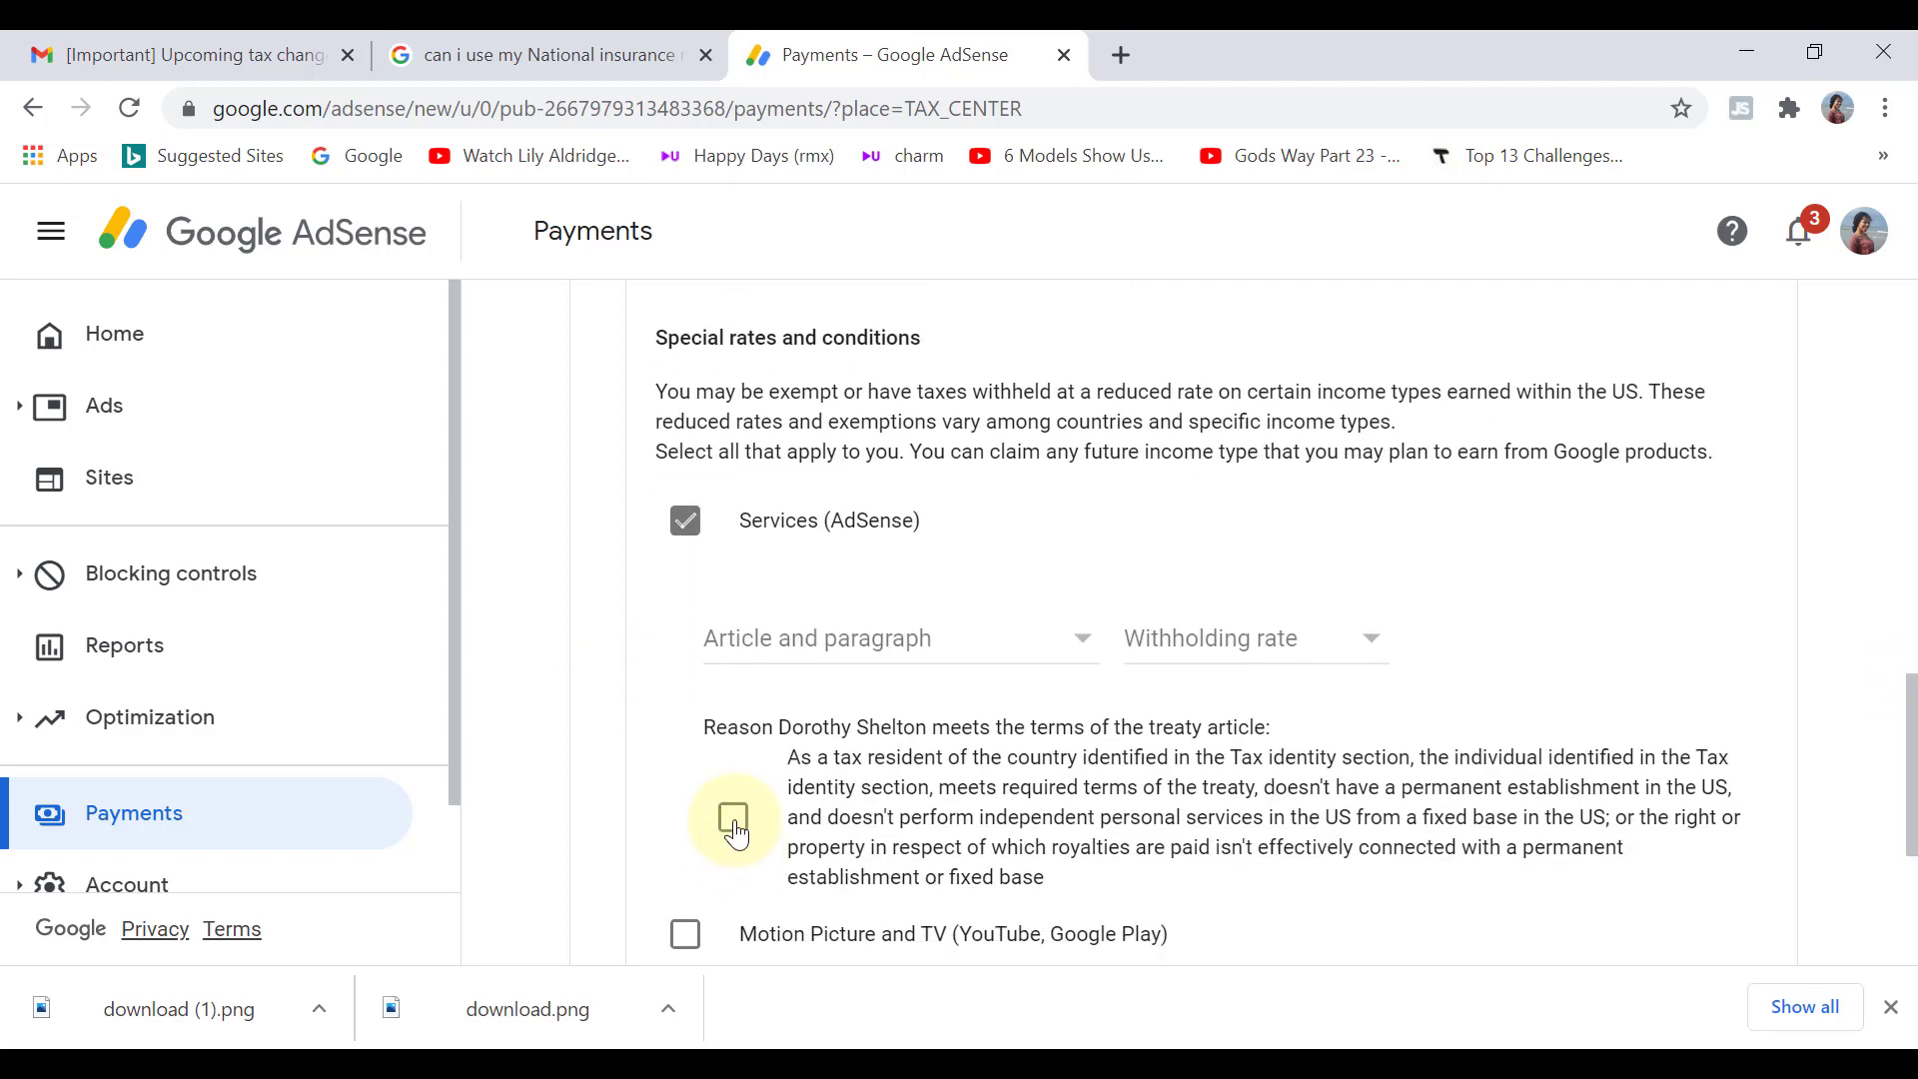
left_click(735, 819)
left_click(976, 660)
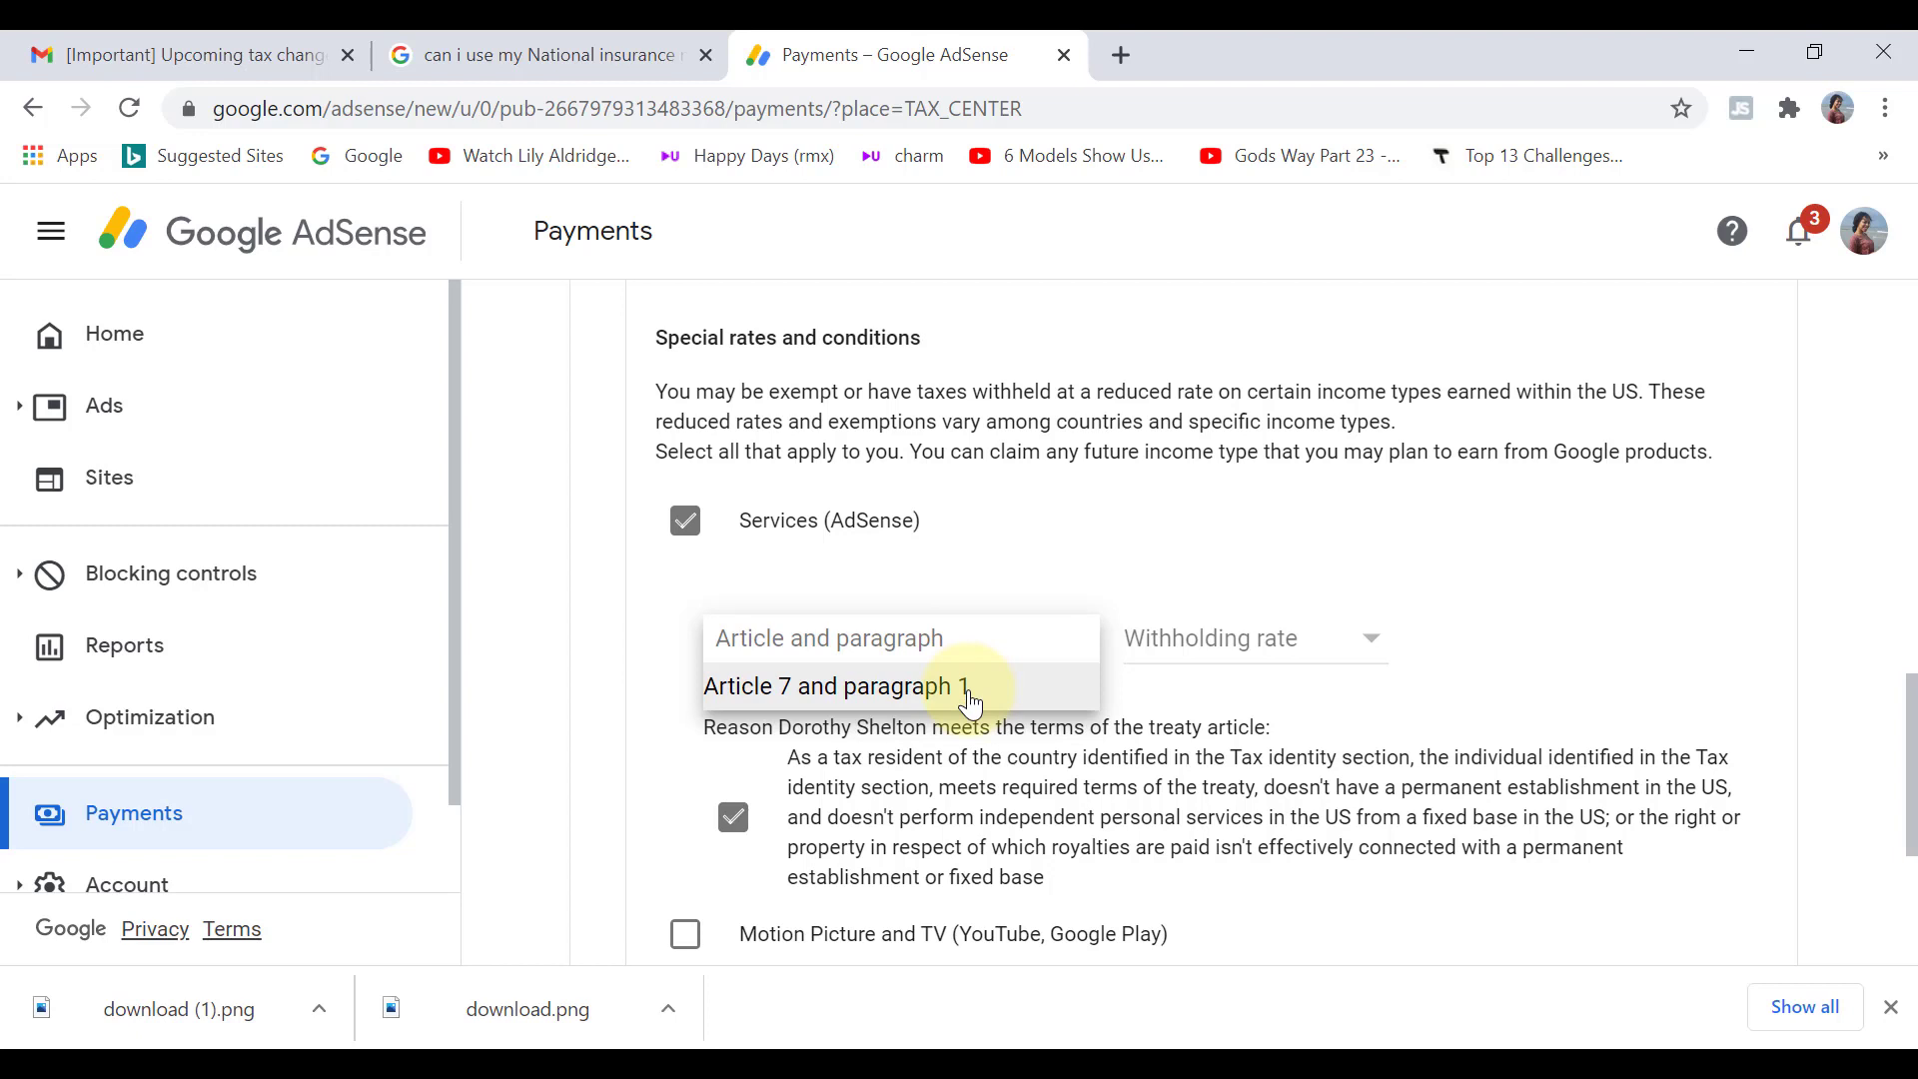
left_click(971, 689)
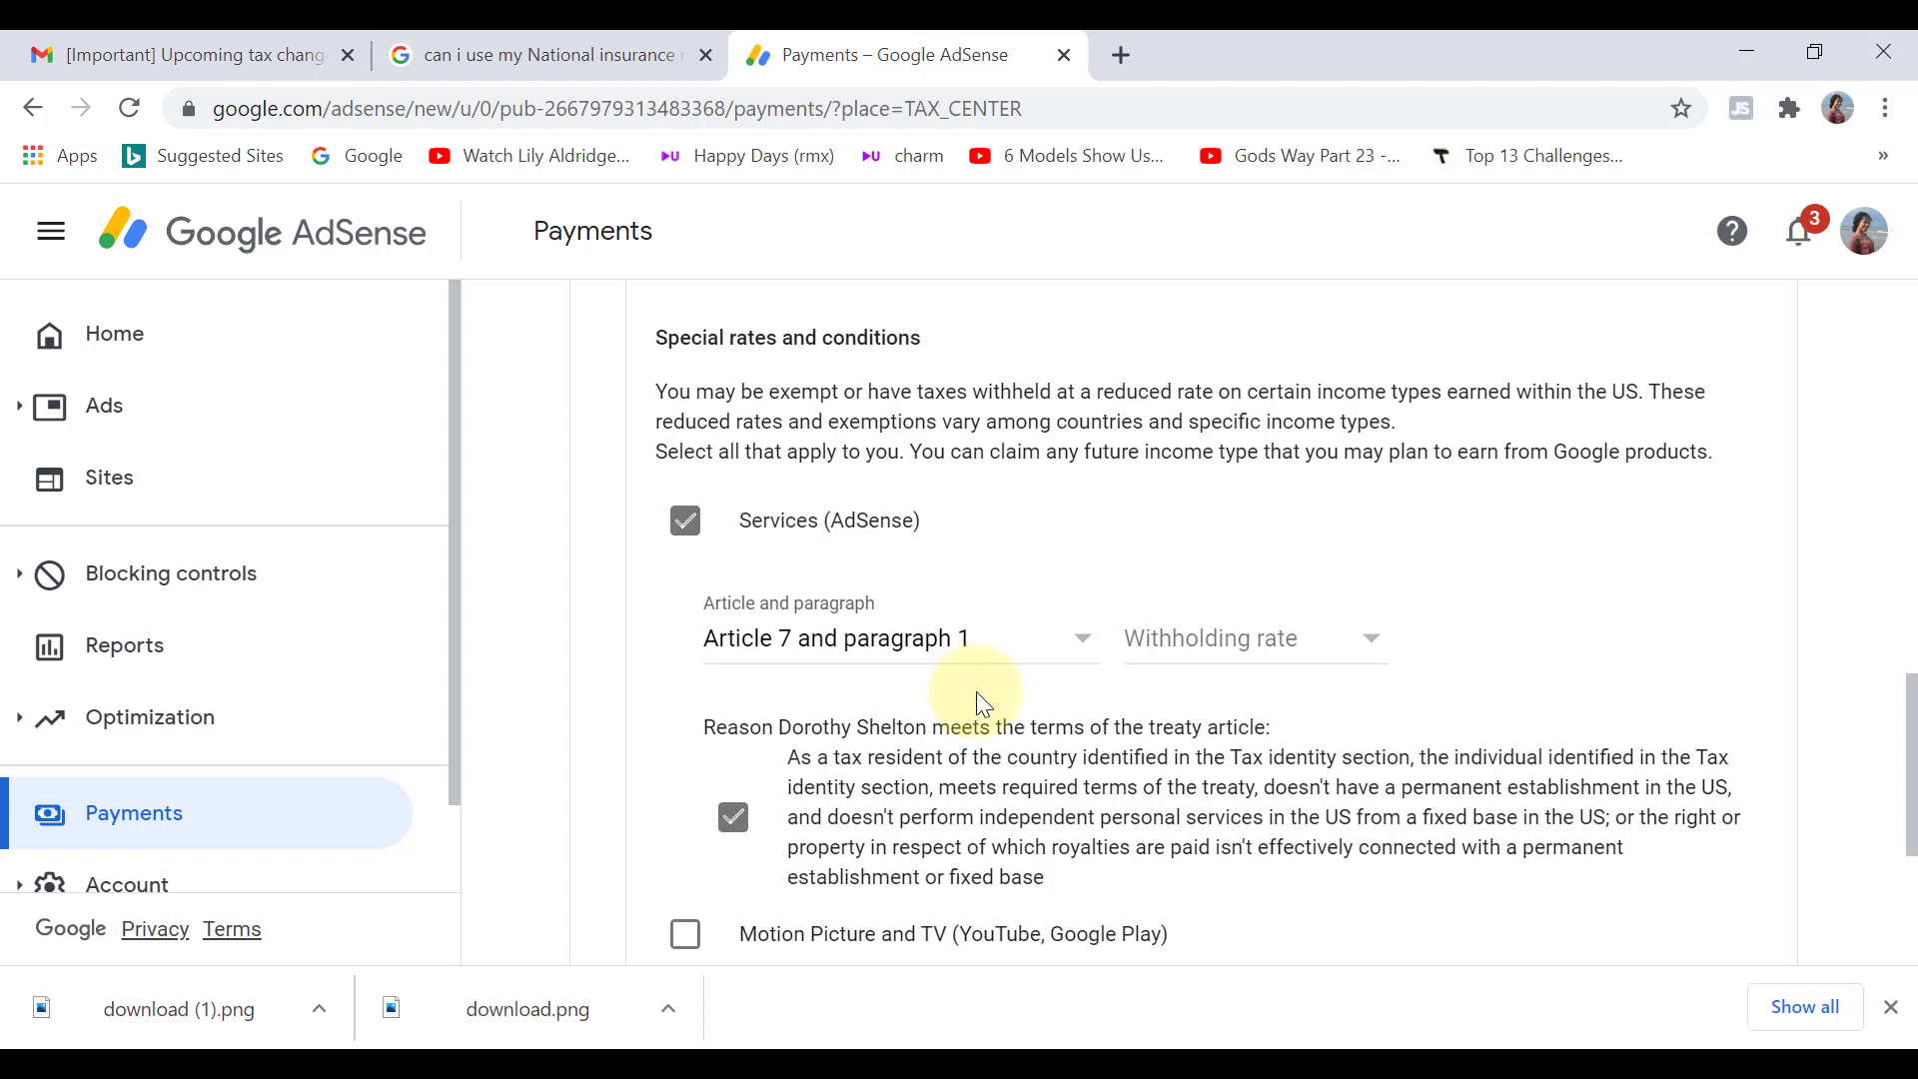
left_click(1284, 649)
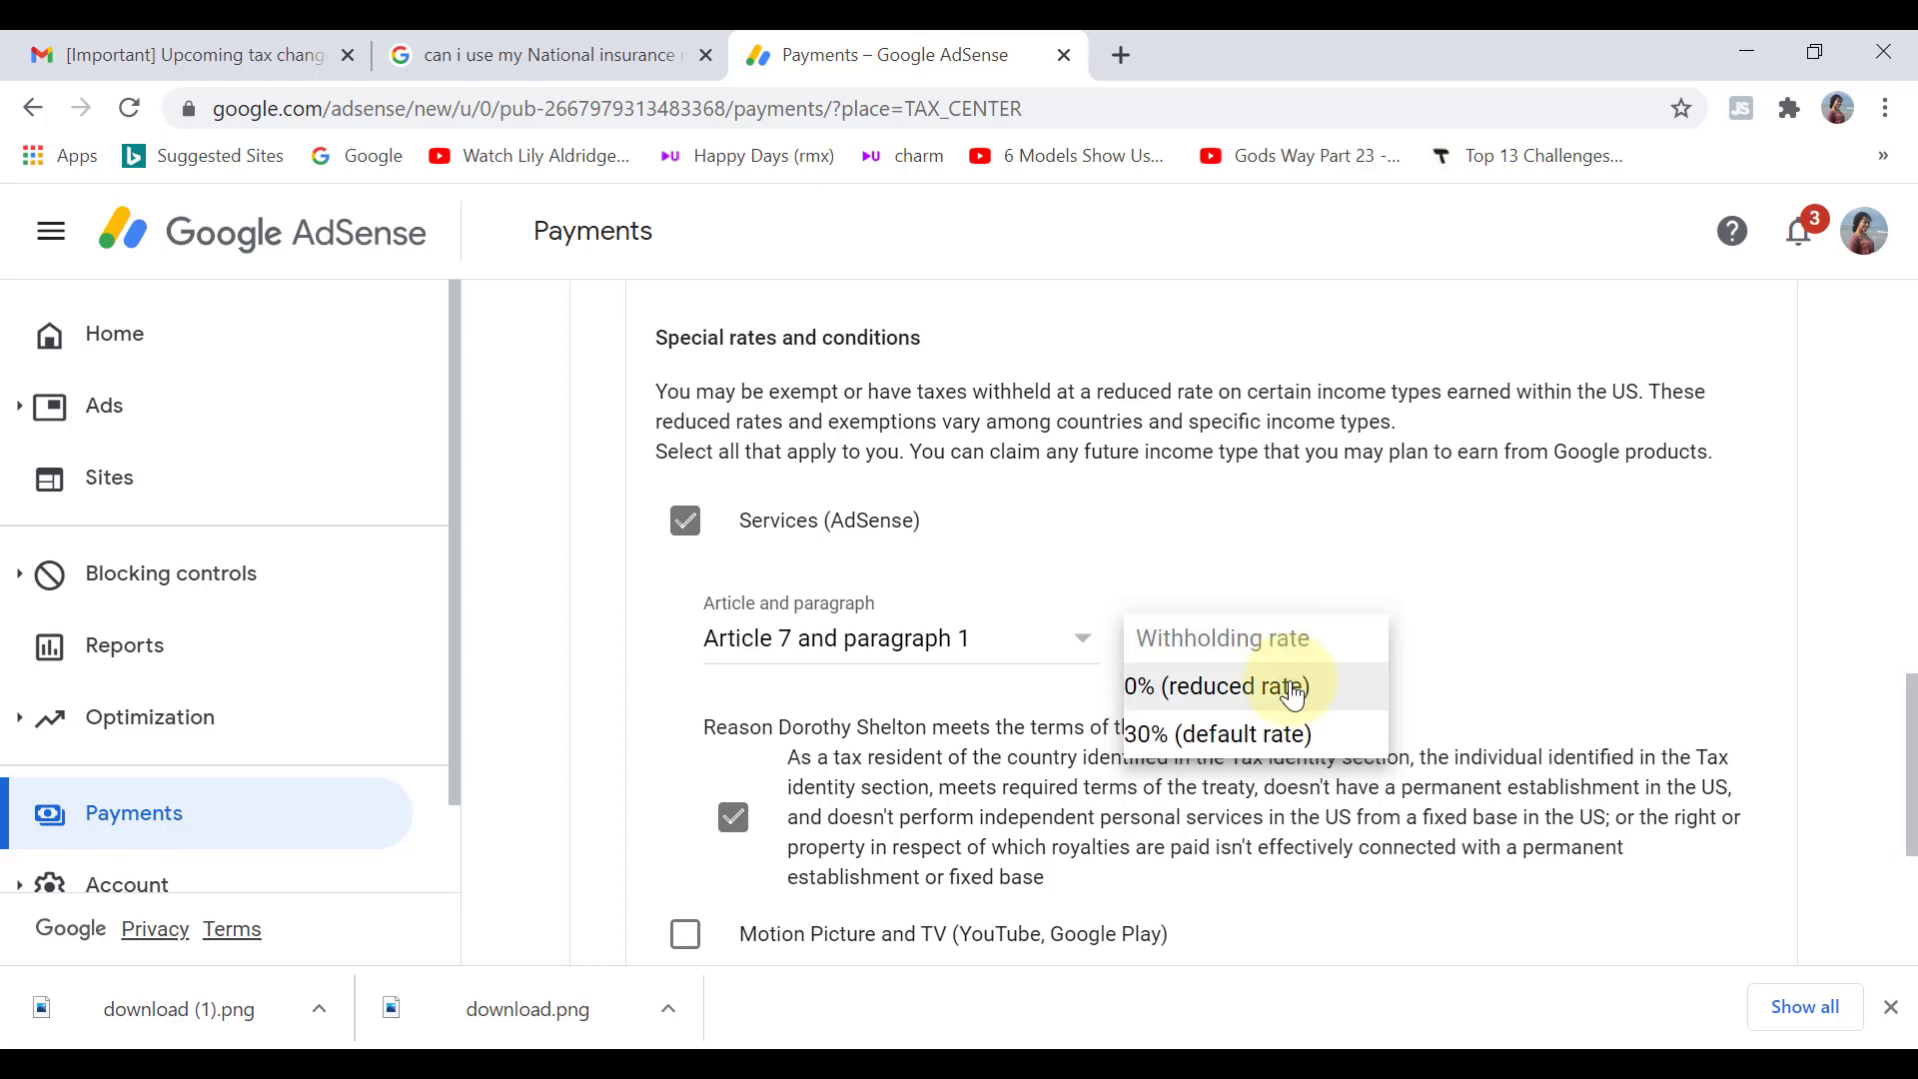
left_click(1293, 696)
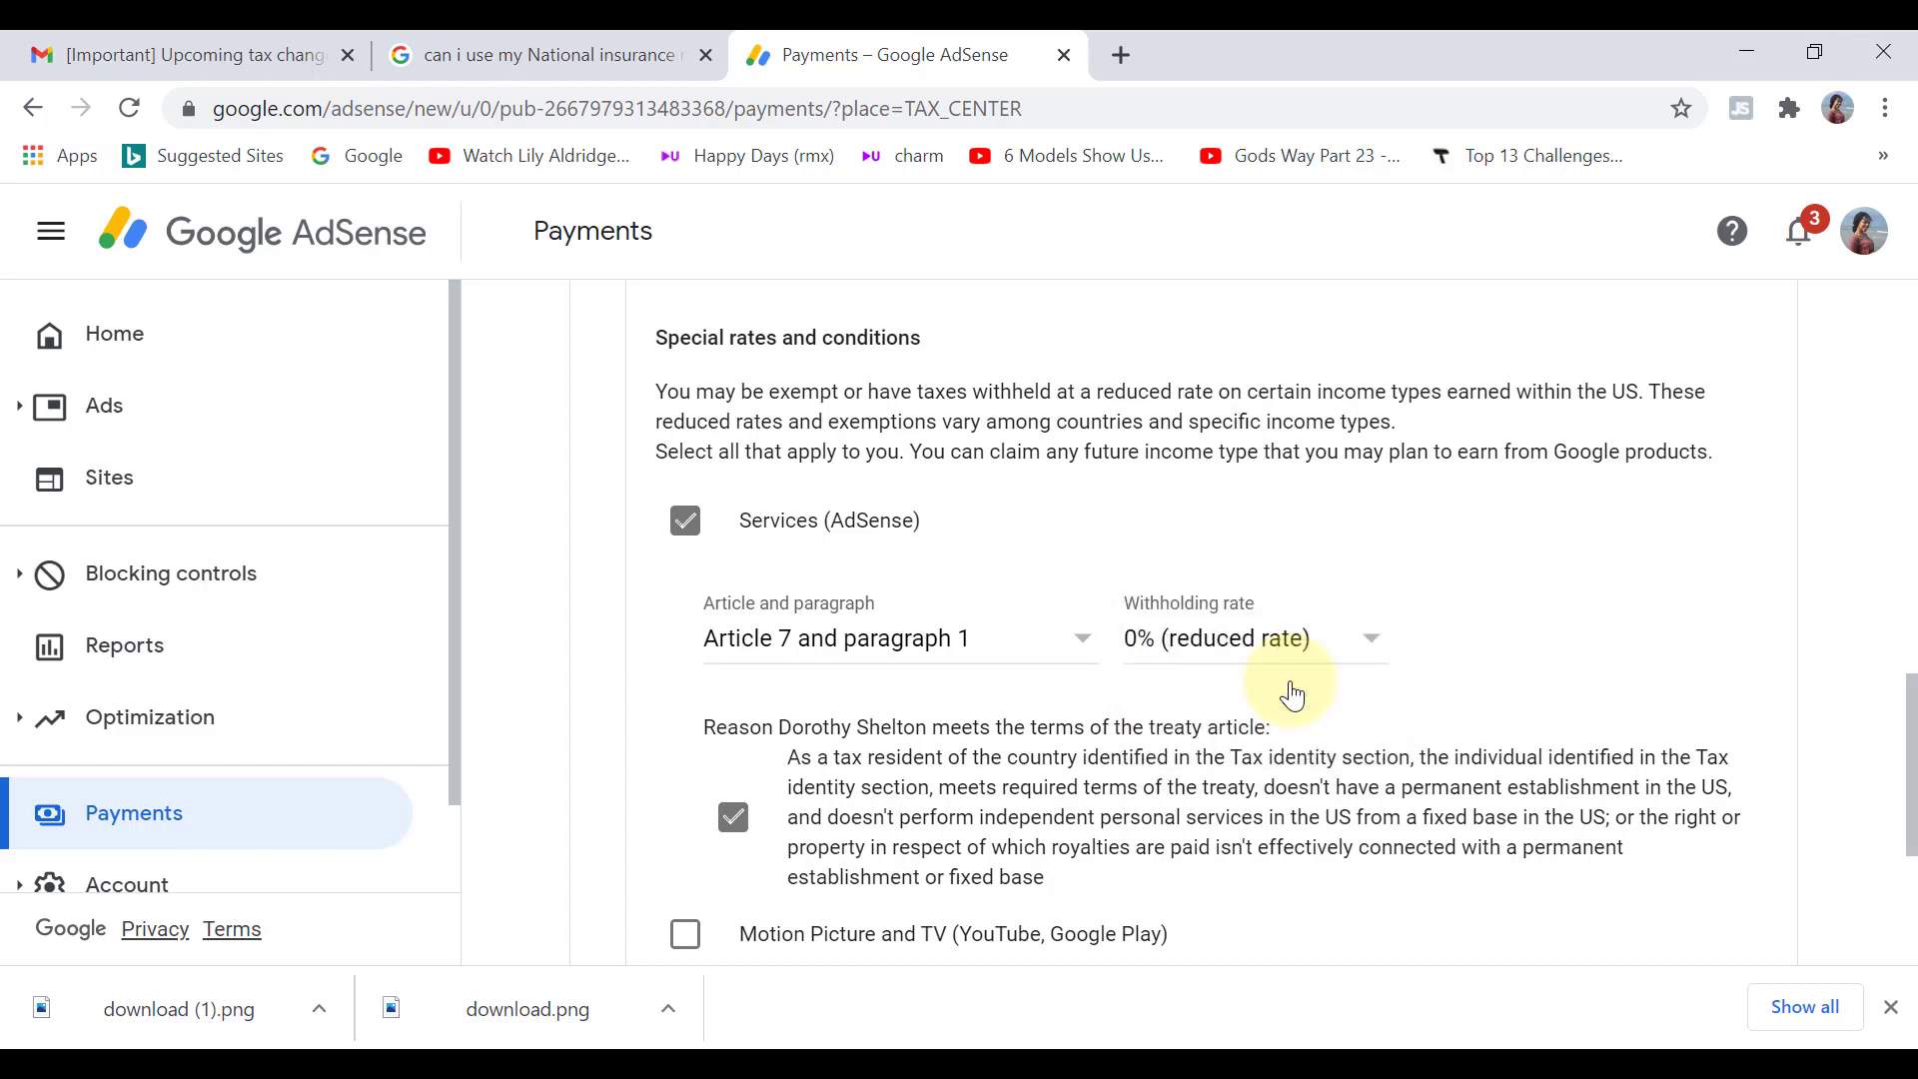
left_click_drag(1887, 685, 1888, 770)
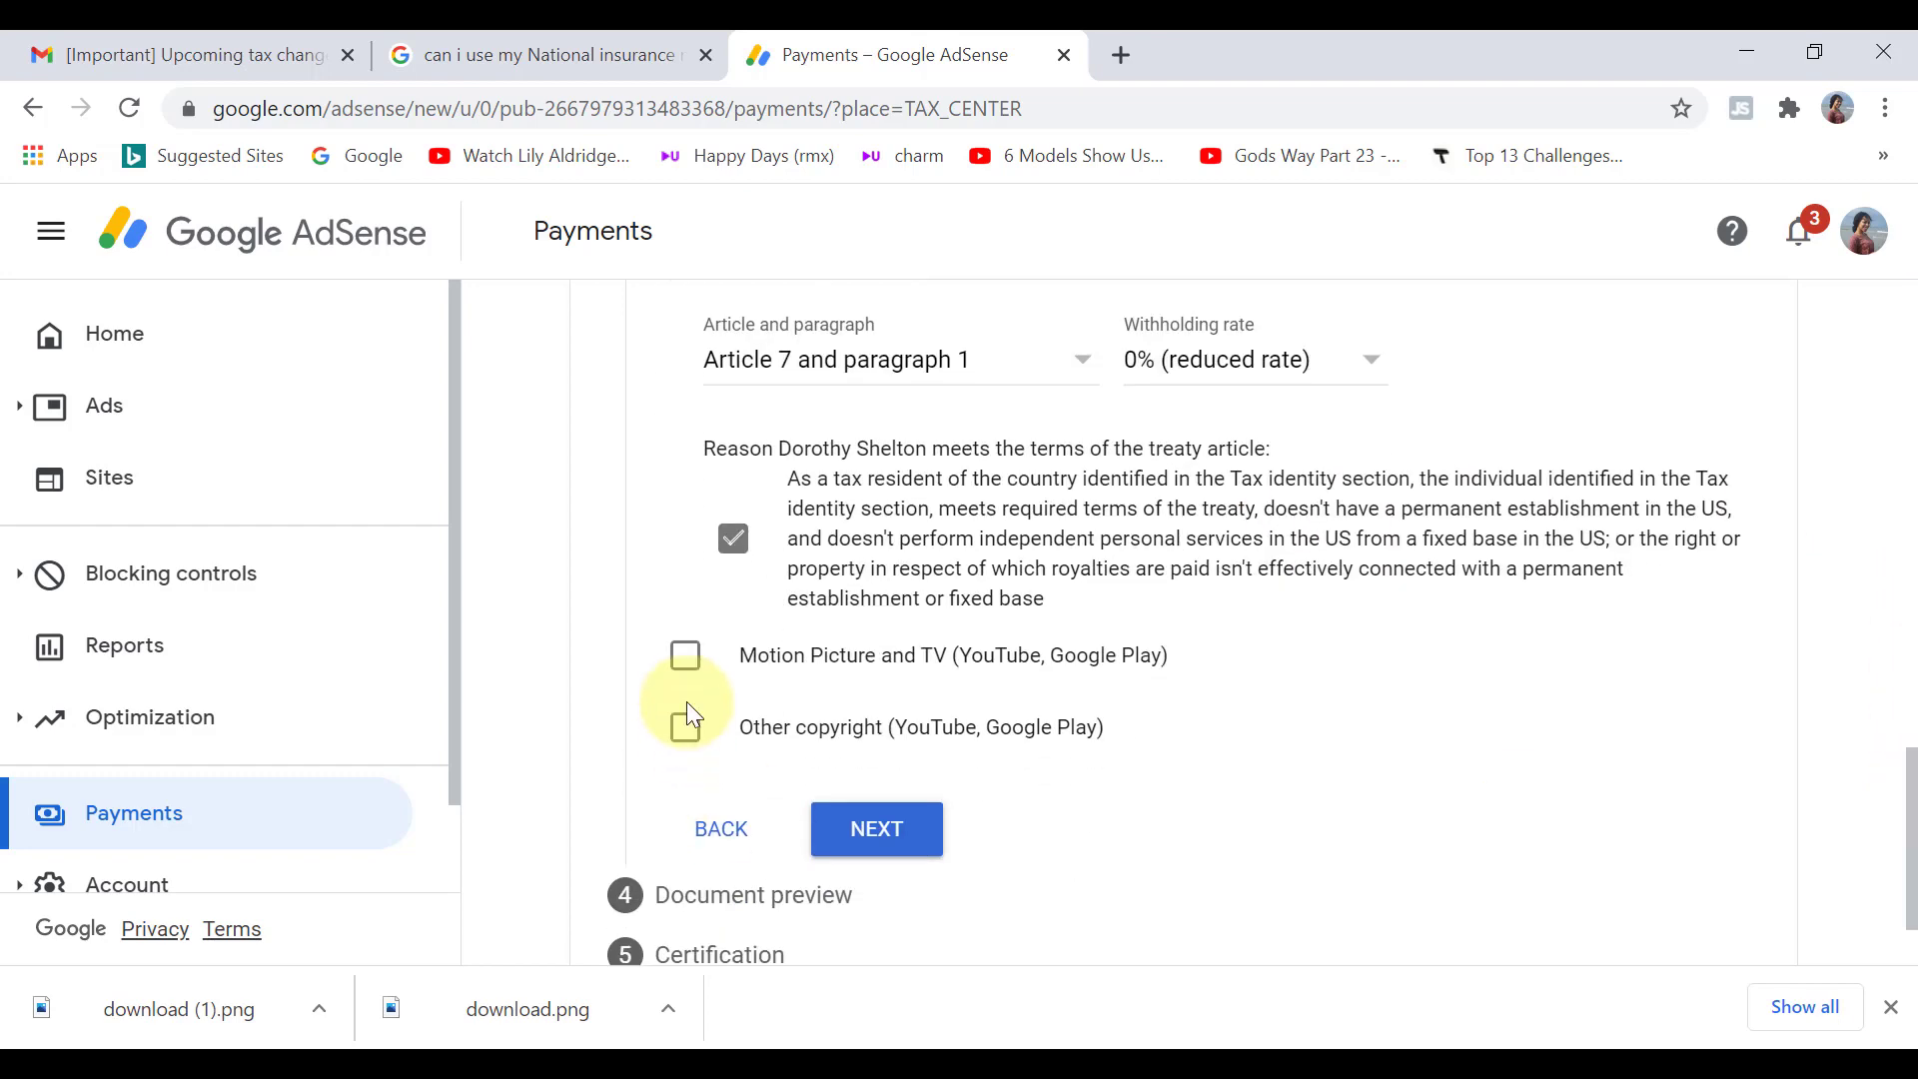
Step: Claim Motion Picture and TV under Article 12, paragraph 1 at 0%, with the treaty reason ticked
left_click(685, 656)
left_click(804, 789)
left_click(814, 816)
left_click(1256, 774)
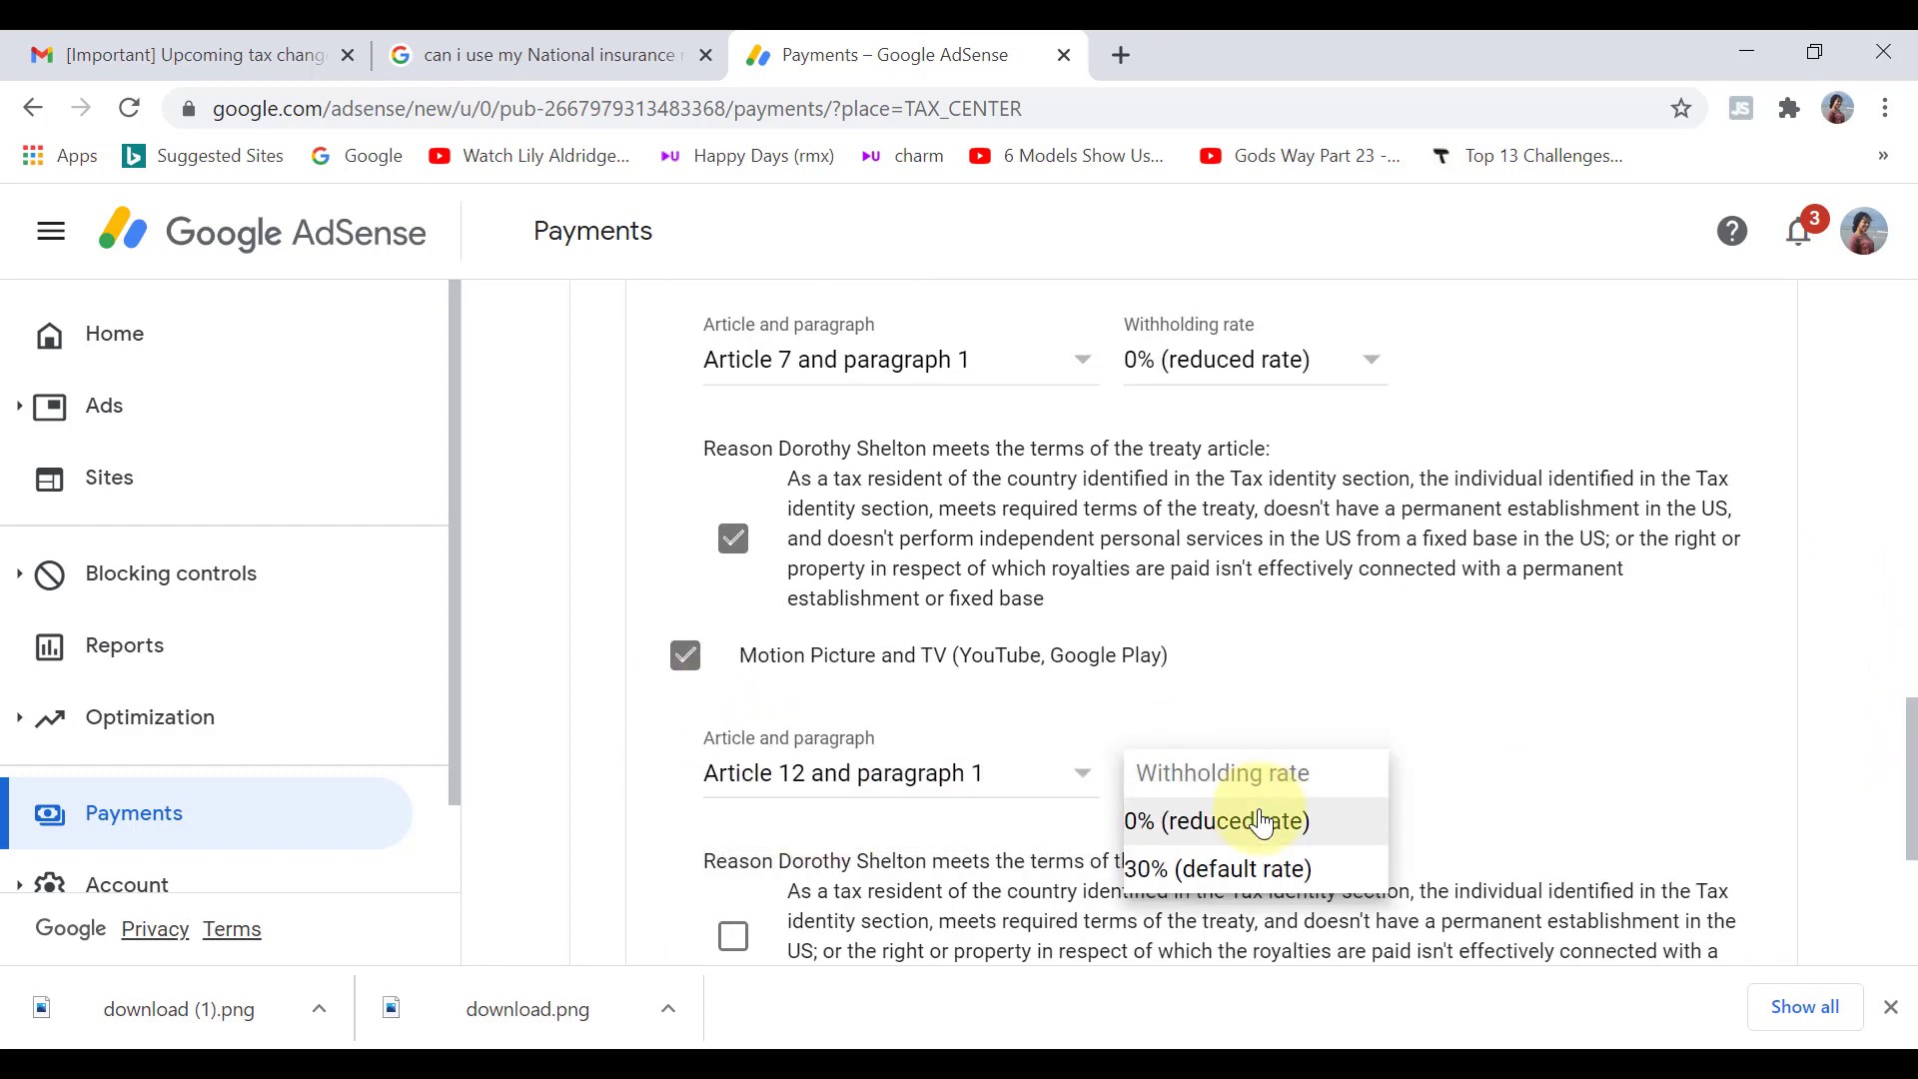
left_click(1262, 821)
left_click_drag(1887, 792, 1888, 904)
left_click(733, 560)
Step: Claim Other copyright under Article 12, paragraph 1 at 0%, then proceed to document preview
left_click(685, 659)
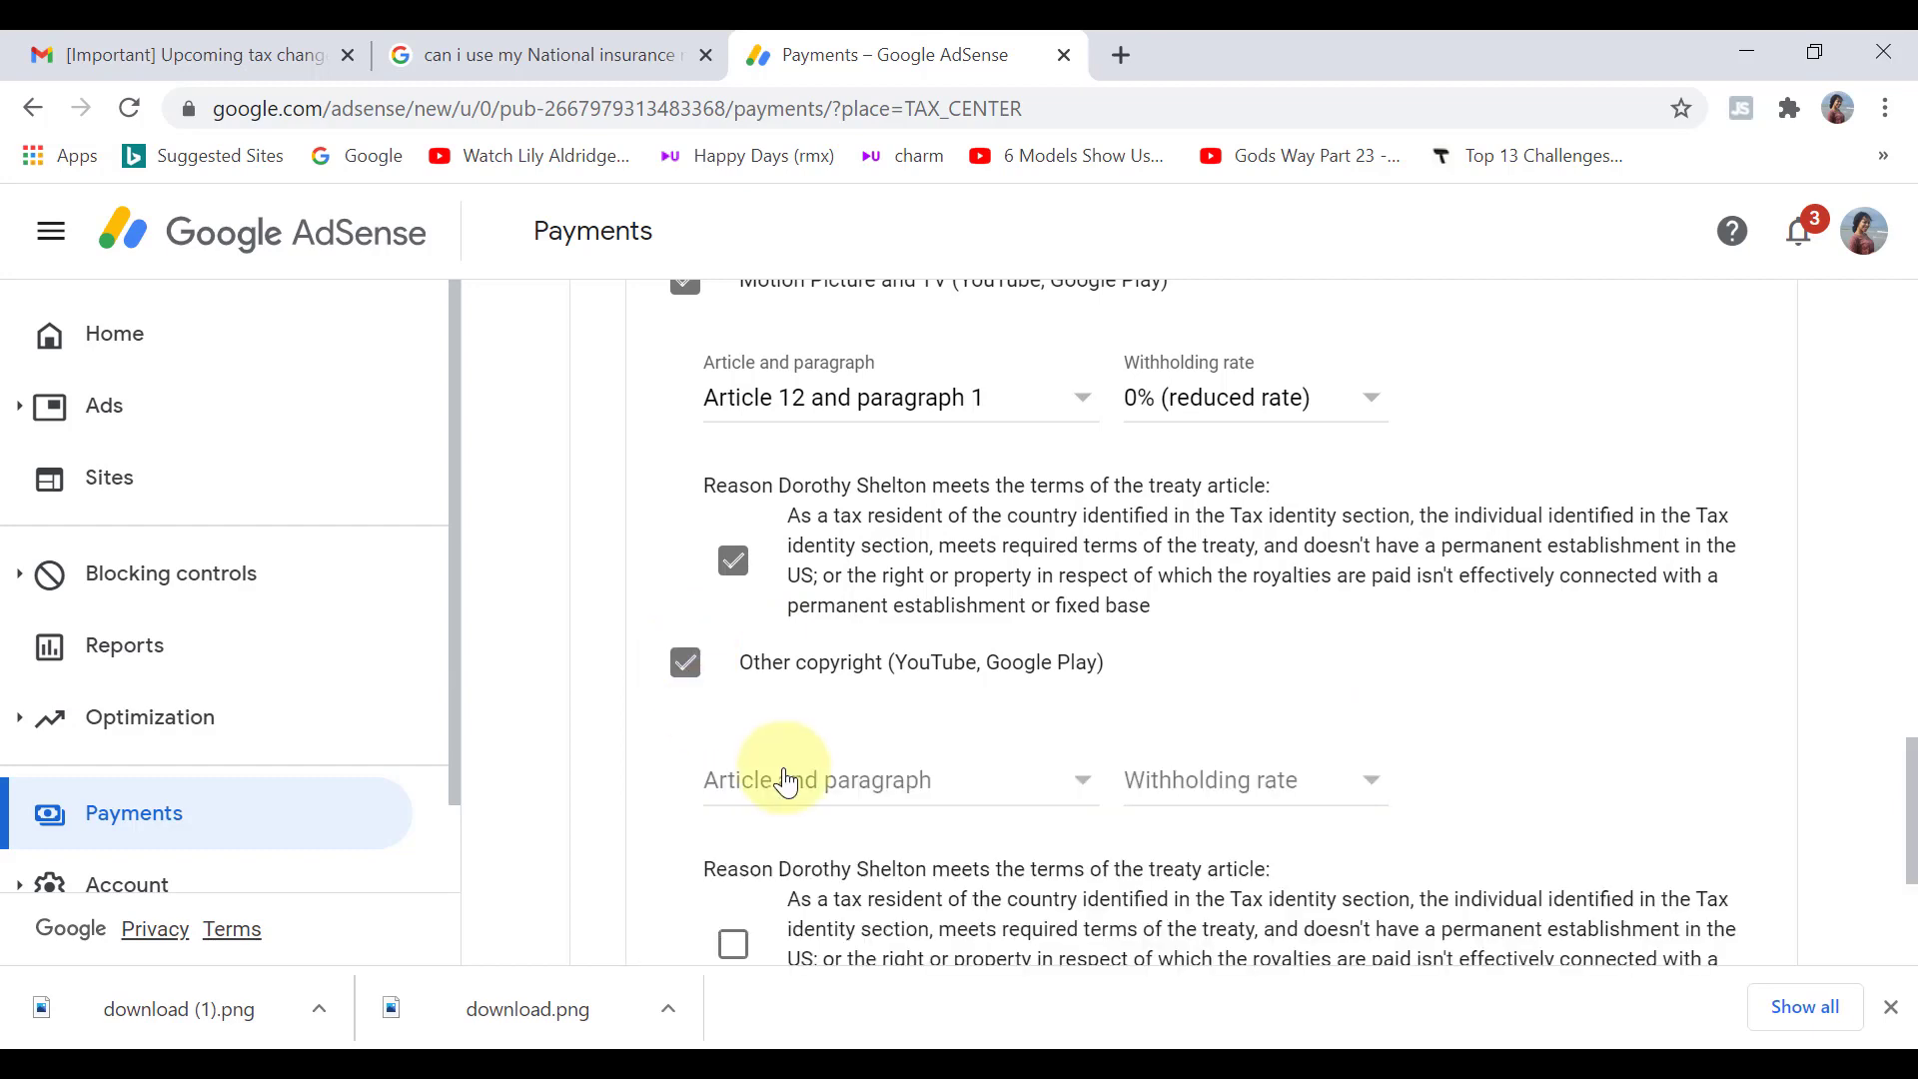
left_click(786, 782)
left_click(804, 824)
left_click(1257, 782)
left_click(1239, 829)
left_click_drag(1910, 839, 1910, 901)
left_click(734, 650)
left_click(877, 781)
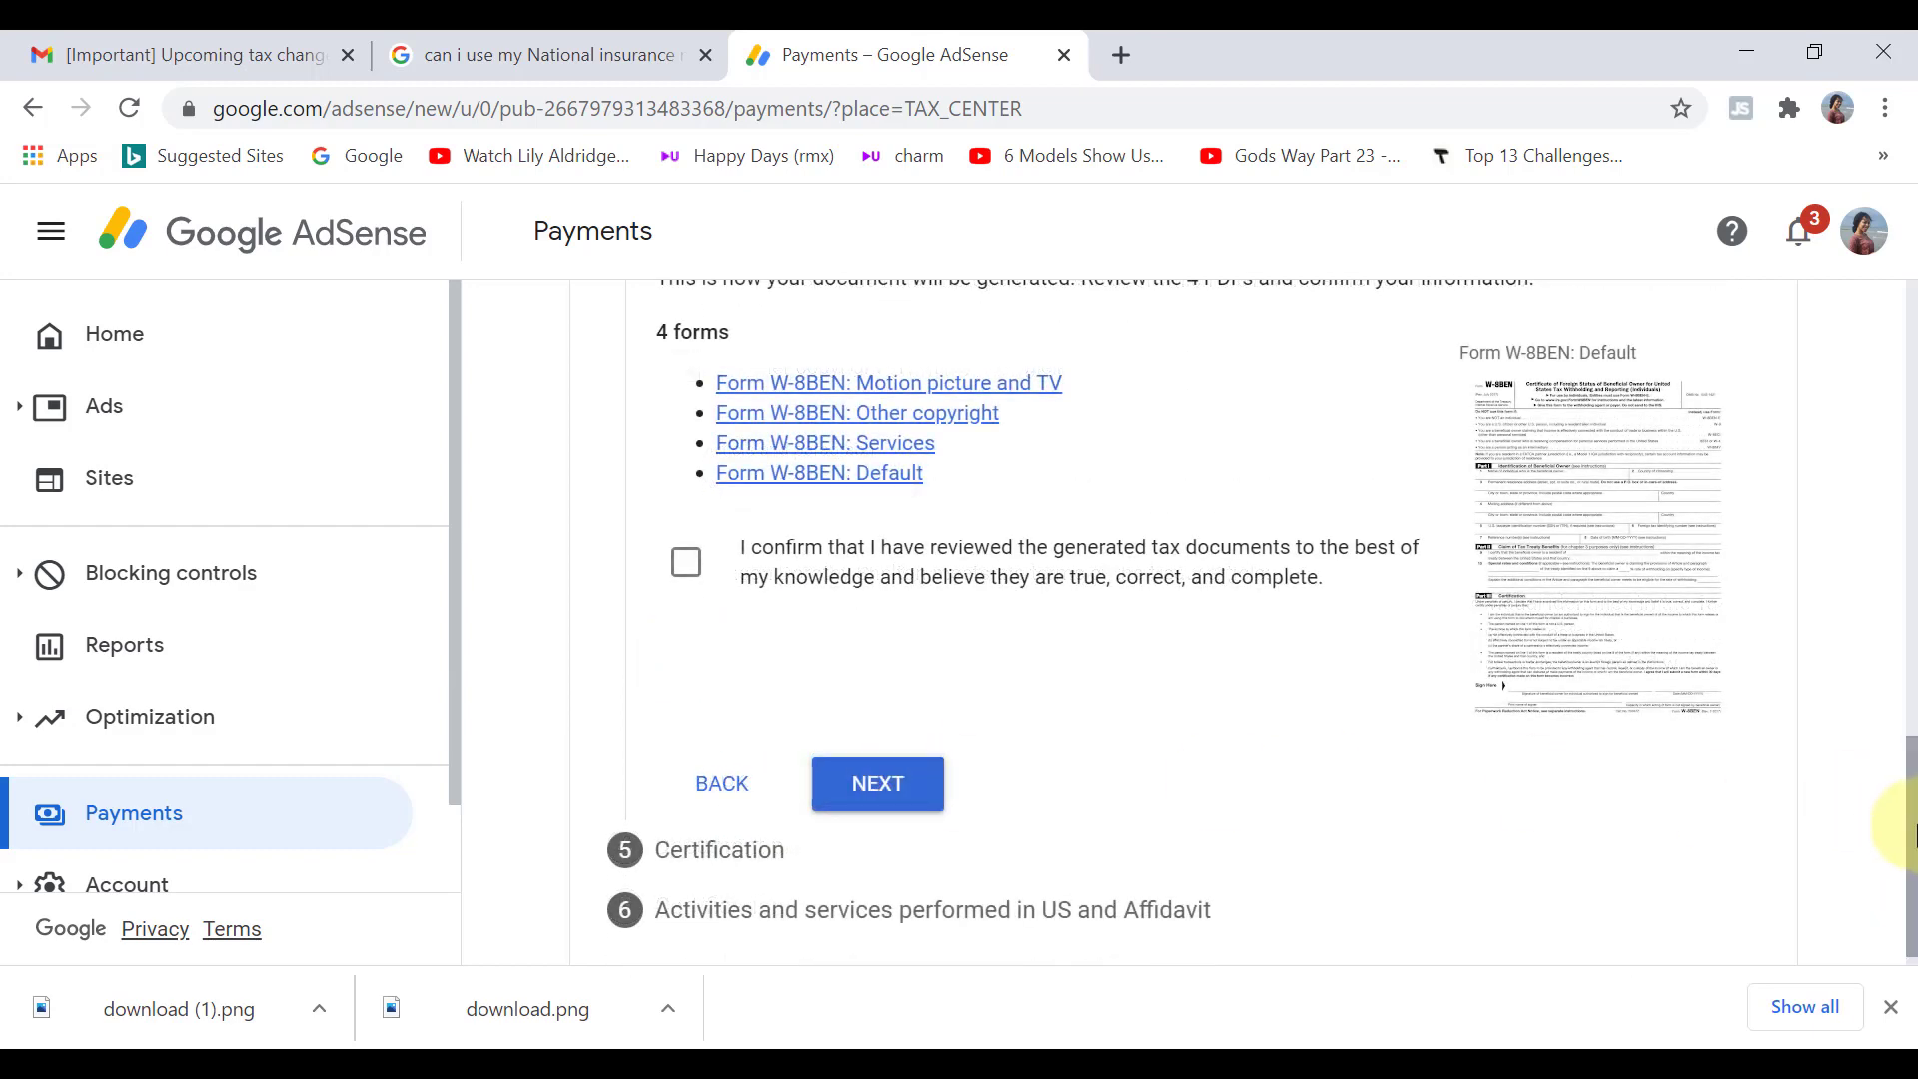
Step: View the Motion picture and TV W-8BEN PDF and confirm the four generated documents are correct
left_click_drag(1912, 829, 1883, 762)
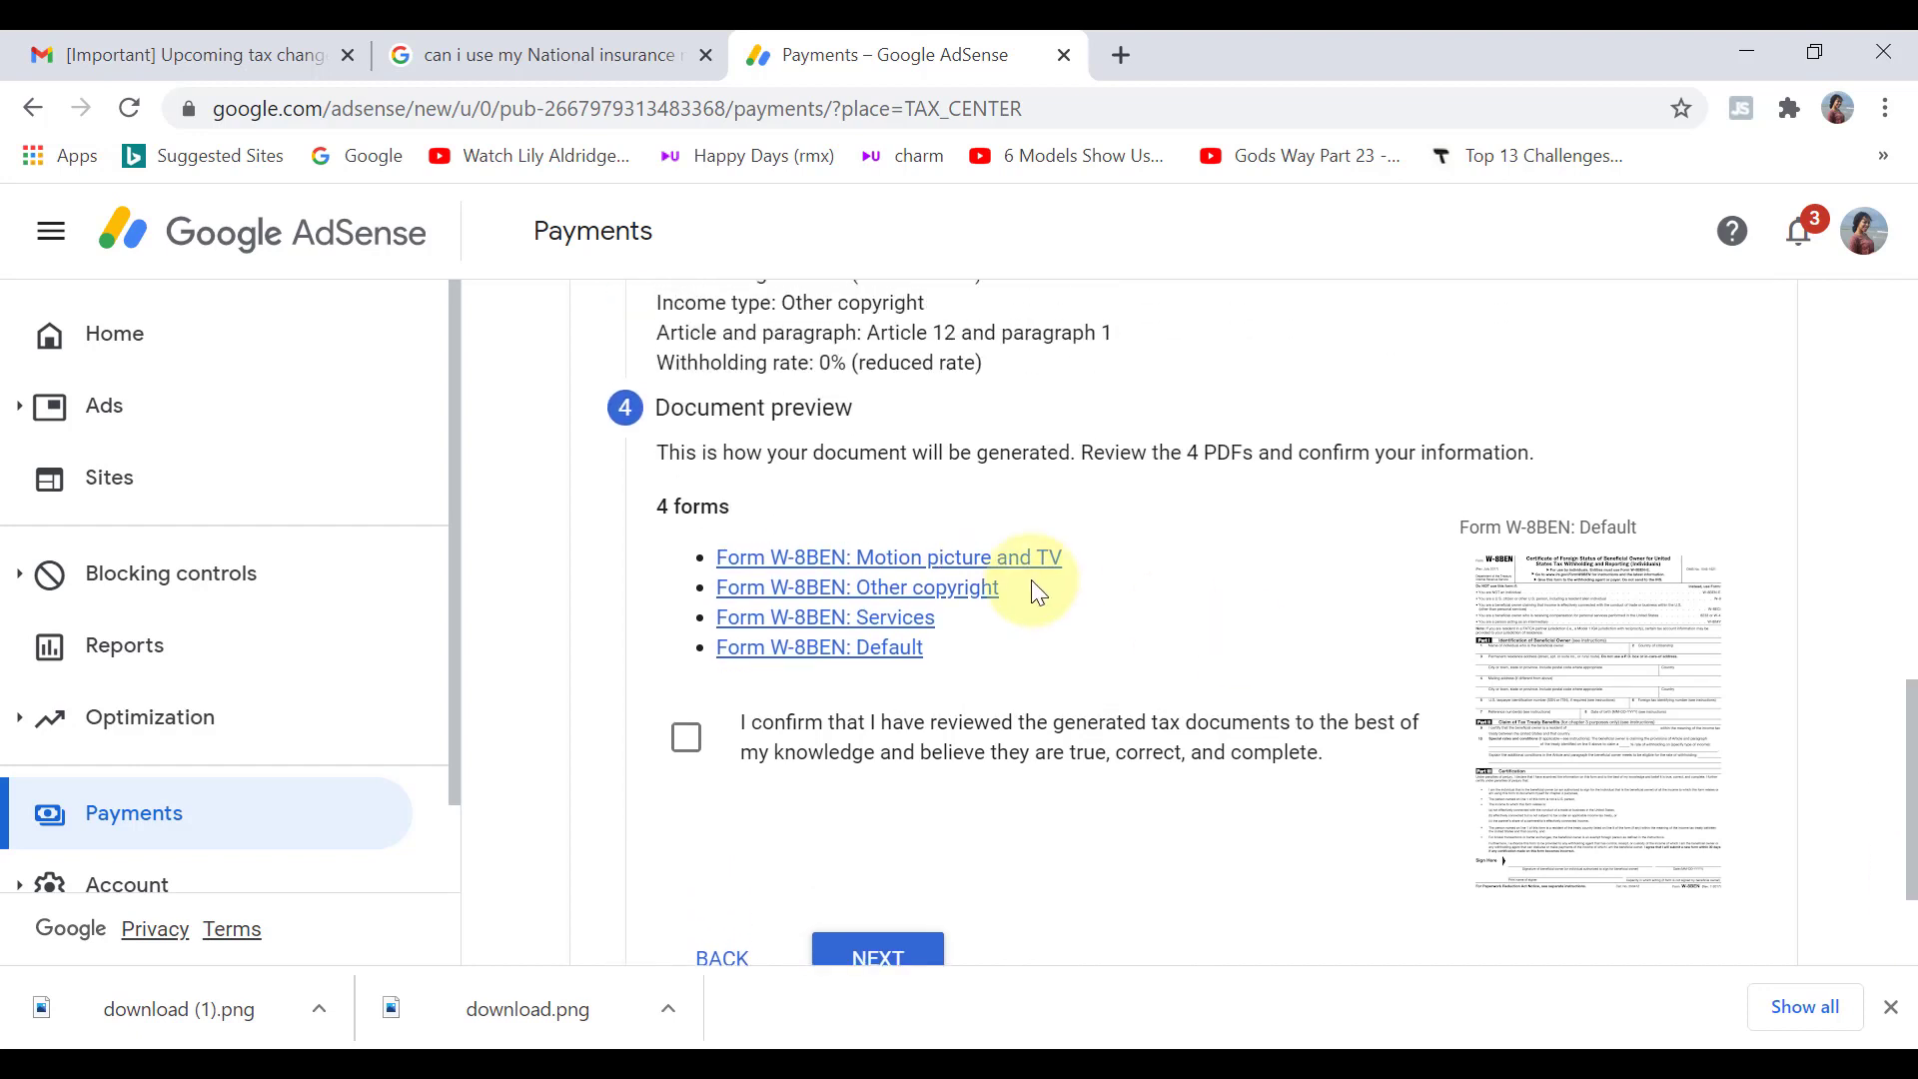
left_click(962, 561)
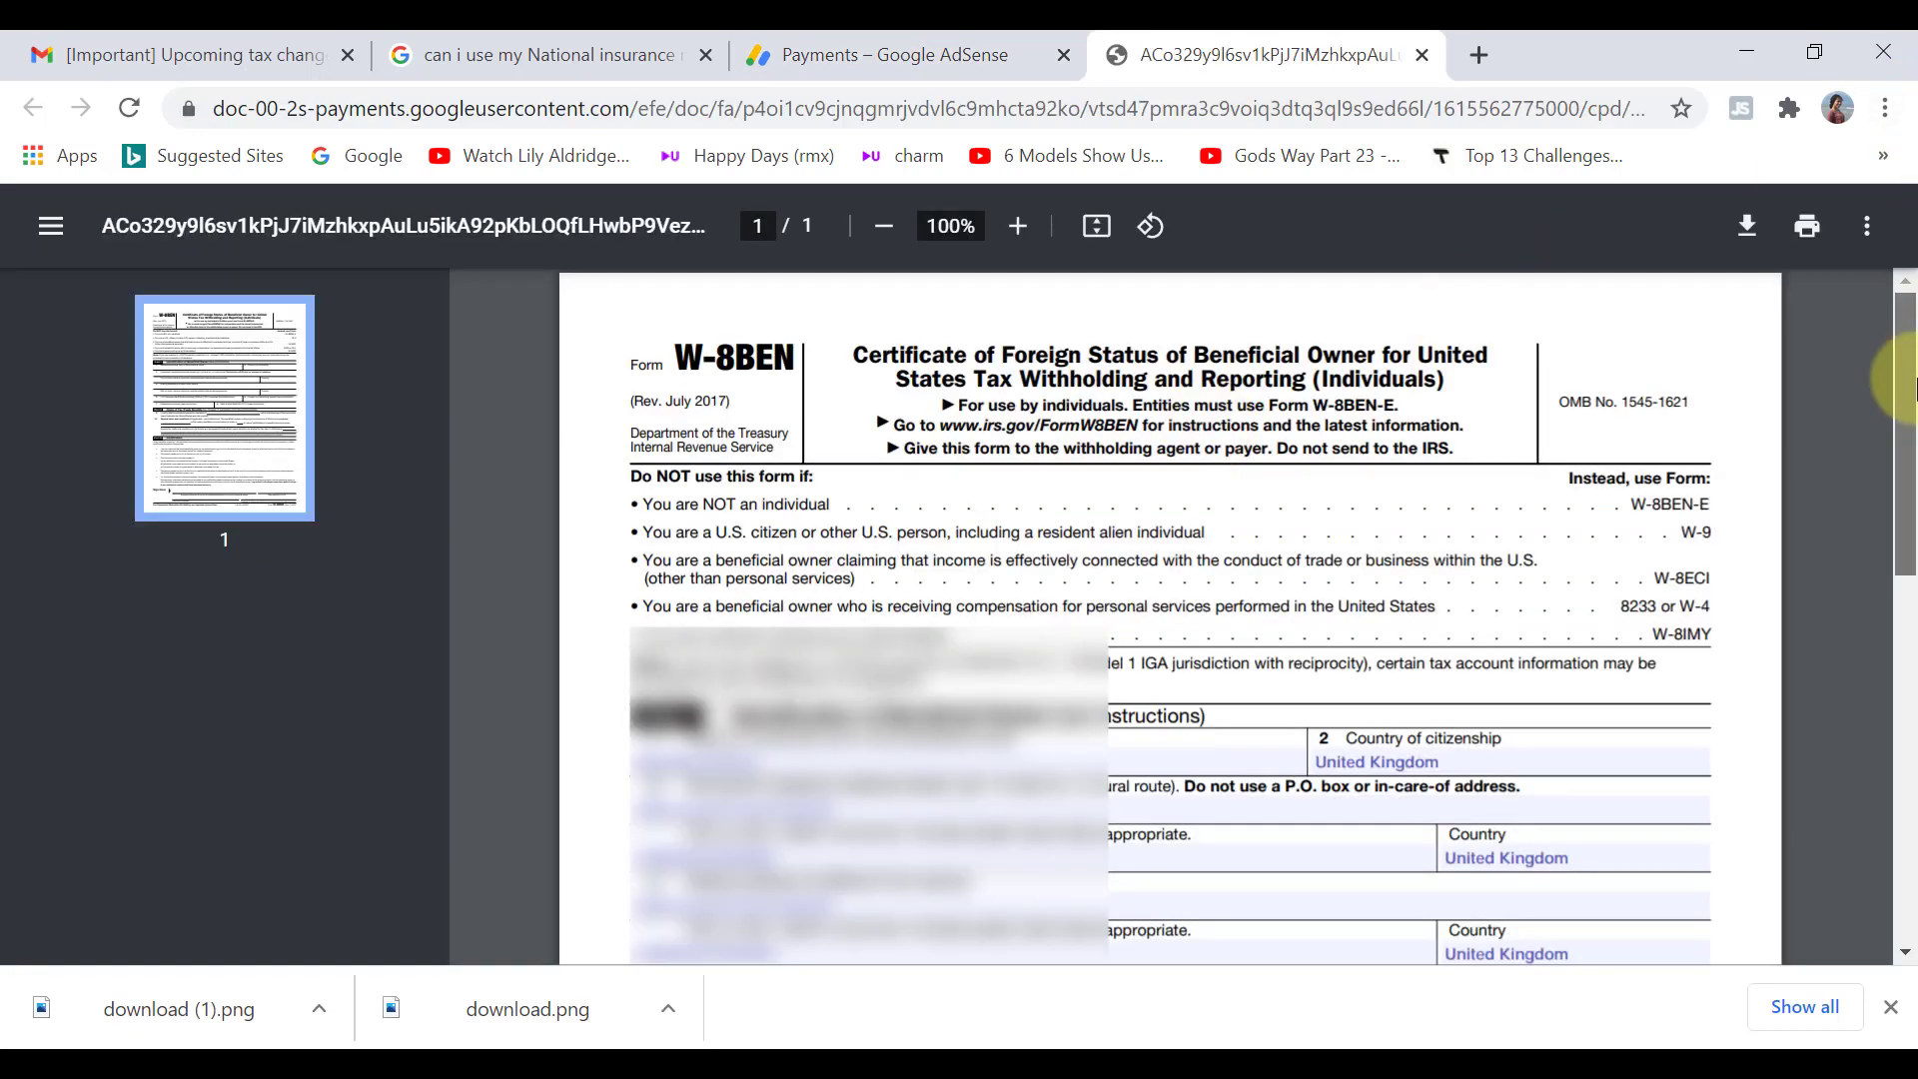
left_click_drag(1908, 377, 1913, 432)
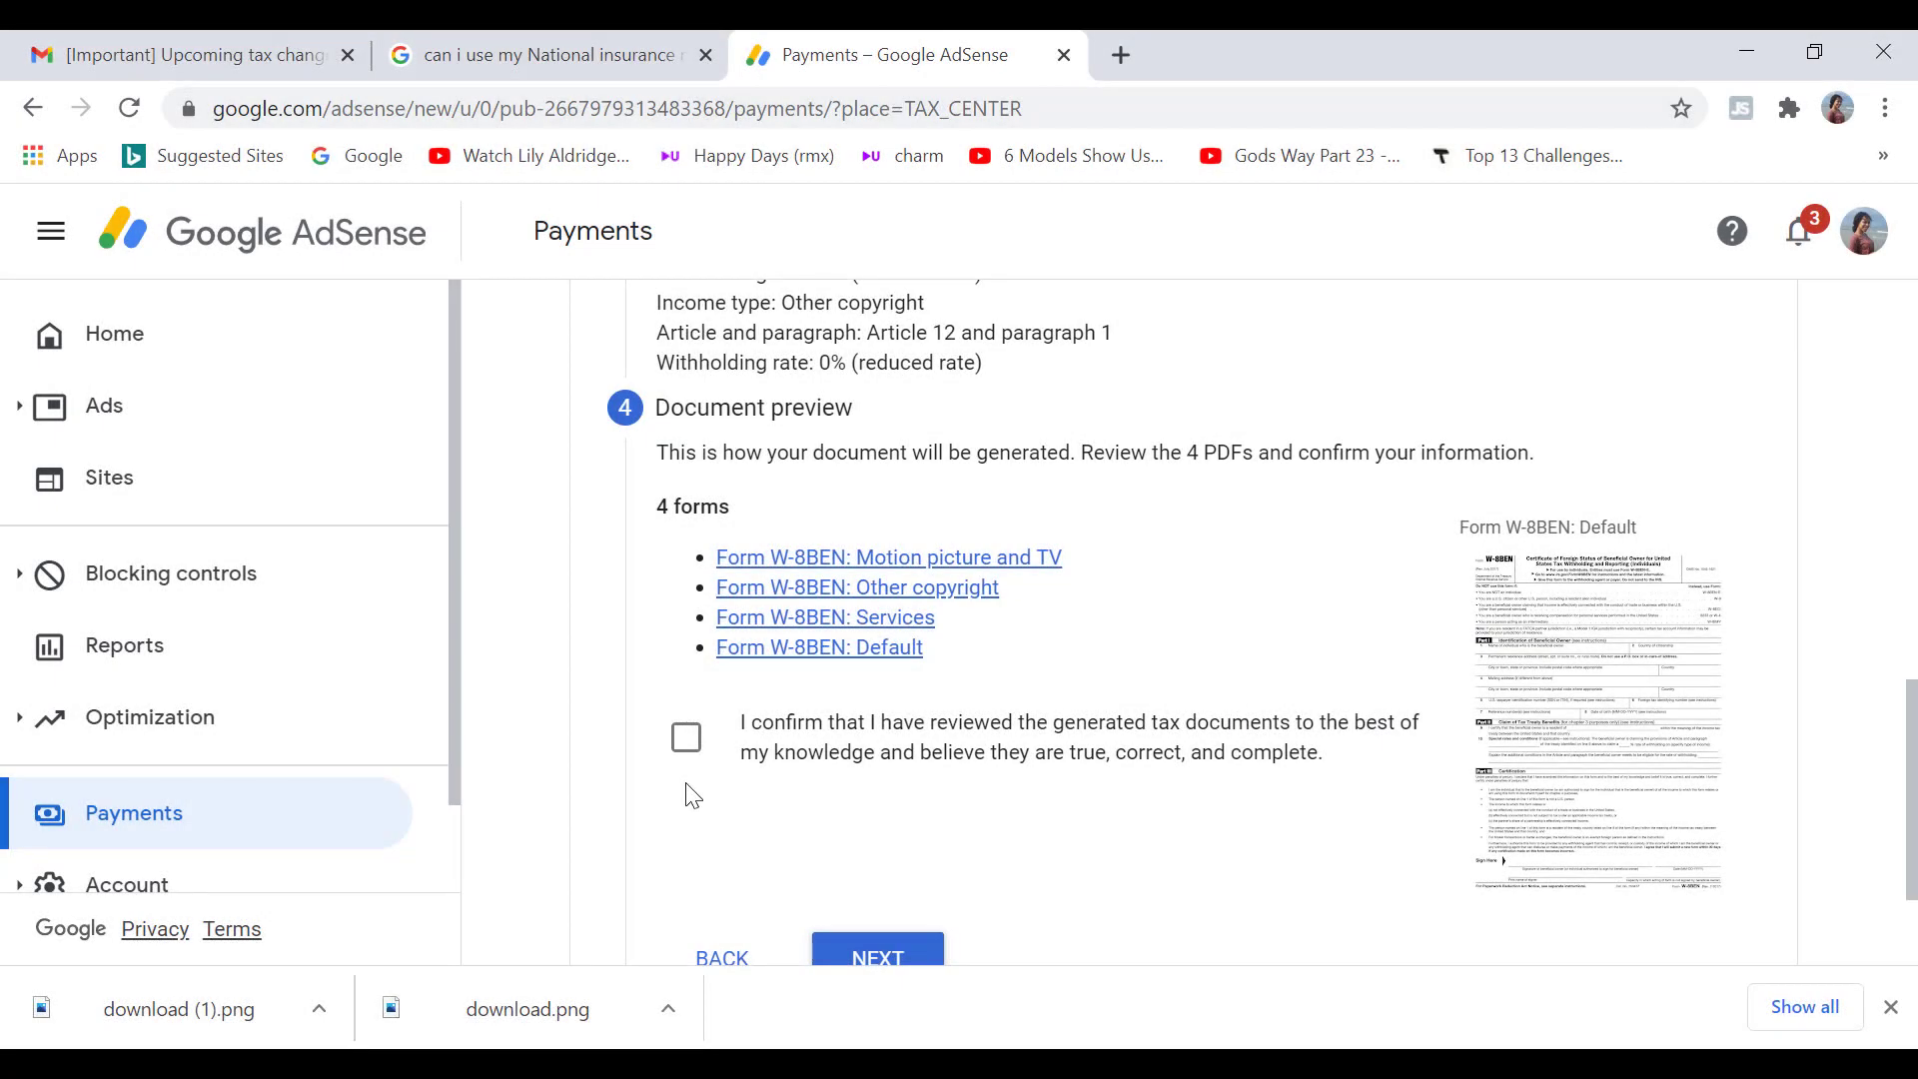
left_click(688, 741)
Step: Enter the signer's full legal name as the signature and confirm signing as the listed person
left_click(871, 817)
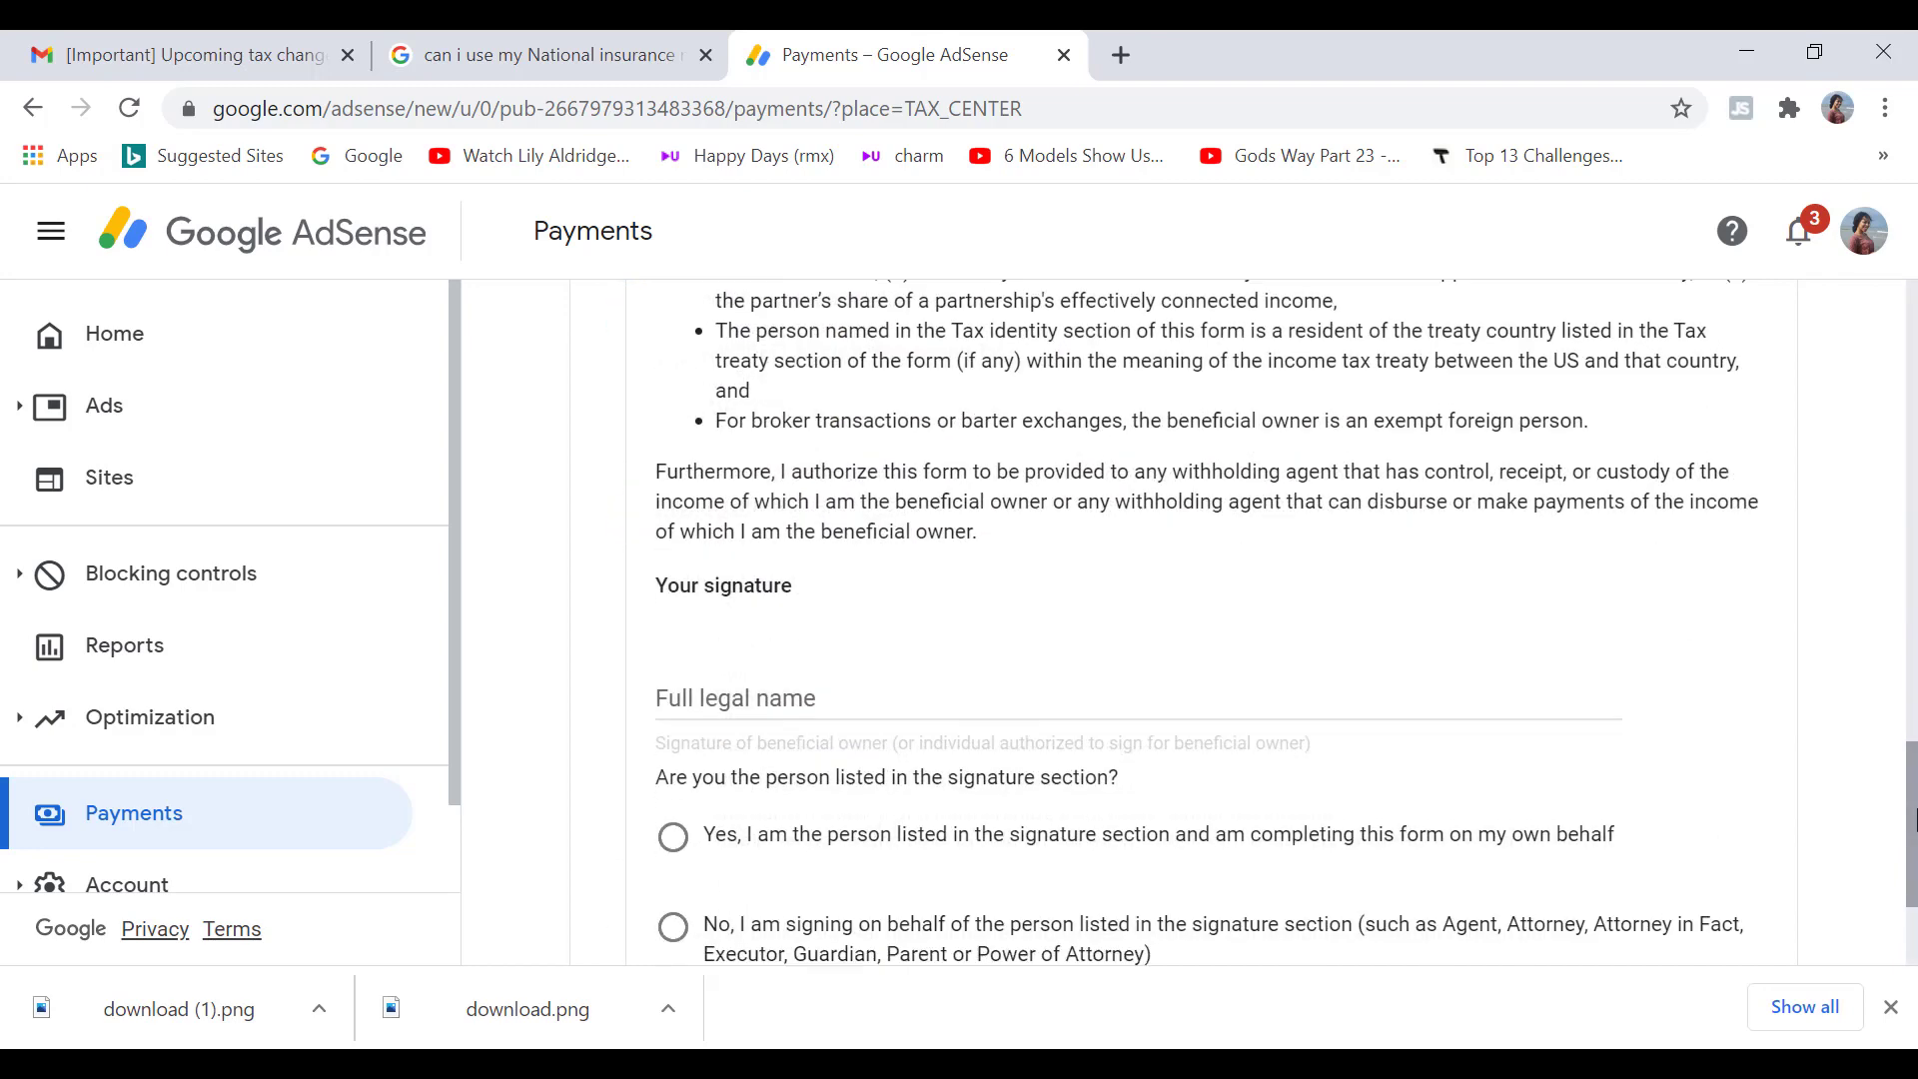
left_click(1053, 610)
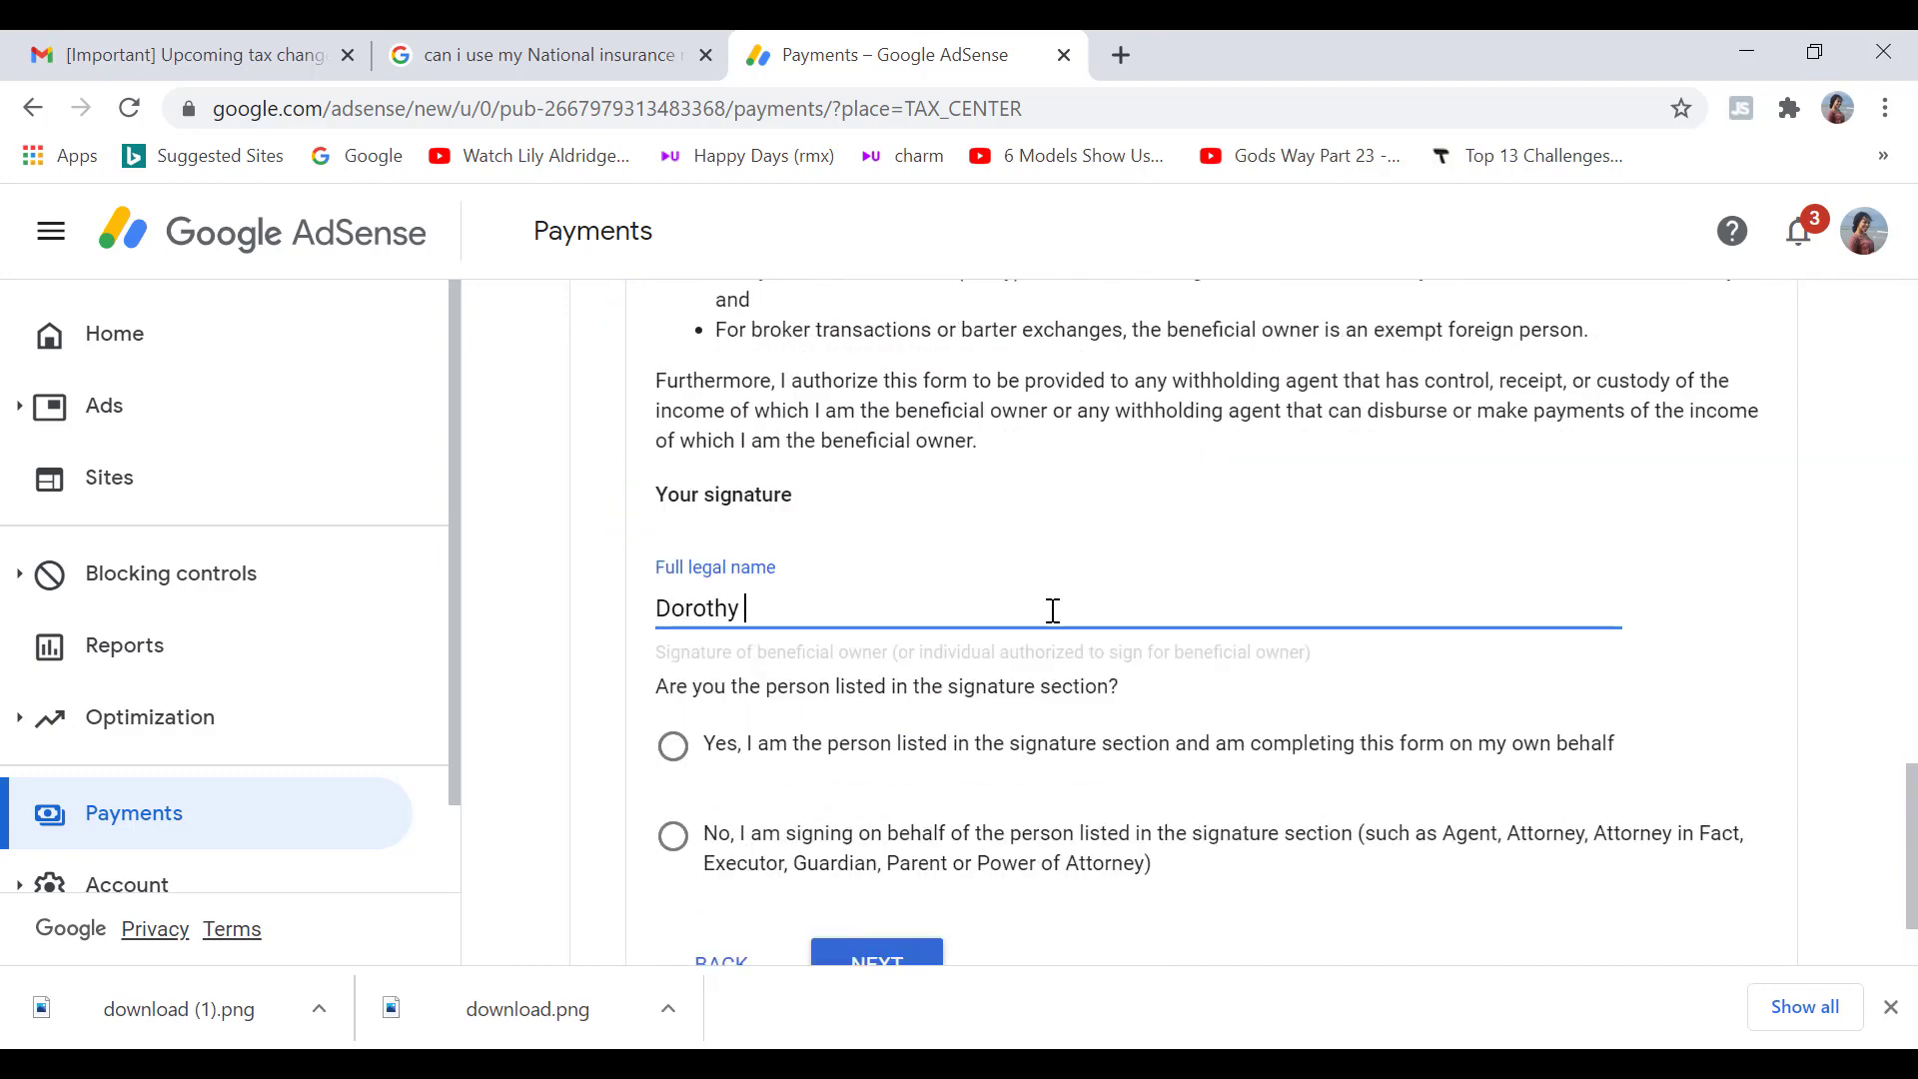
left_click(676, 751)
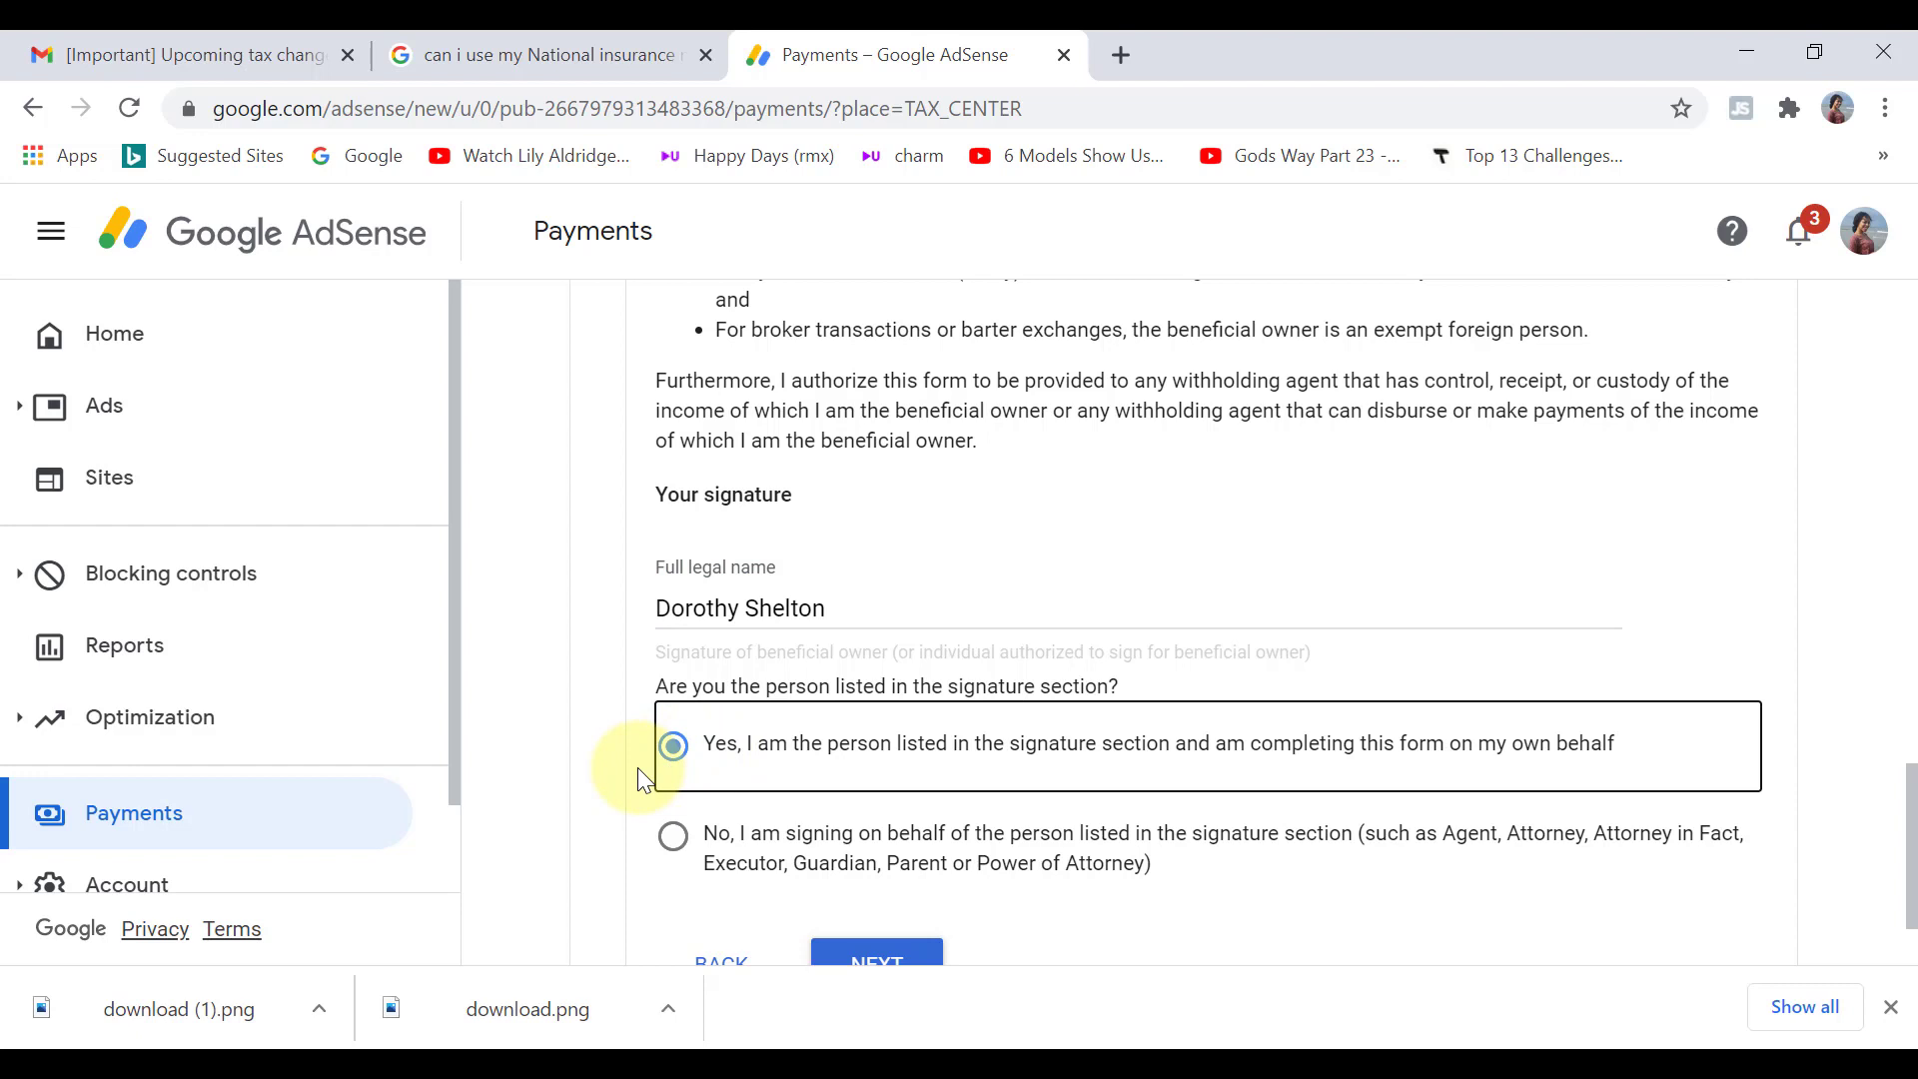
left_click(869, 957)
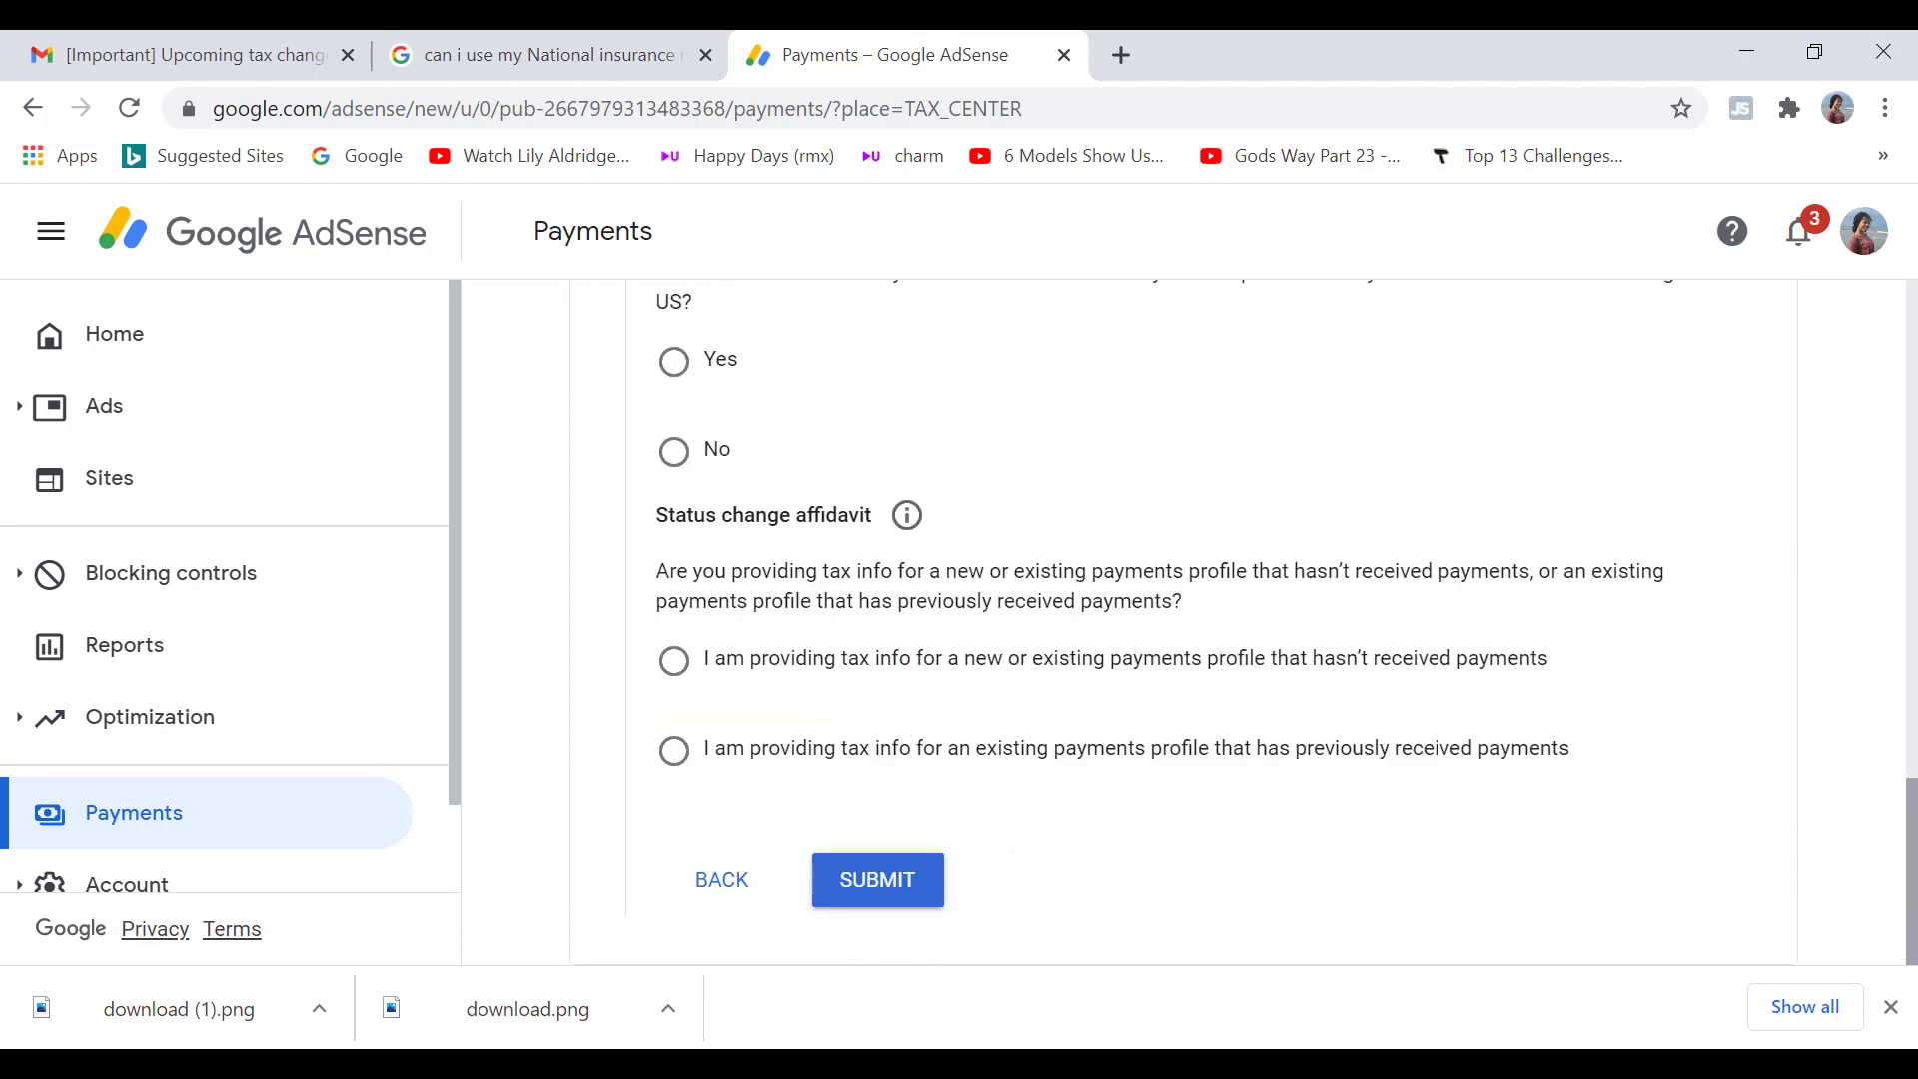
Step: Answer No to US activities and certify services are performed outside the US
scroll(934, 939, "up", 2)
left_click(676, 654)
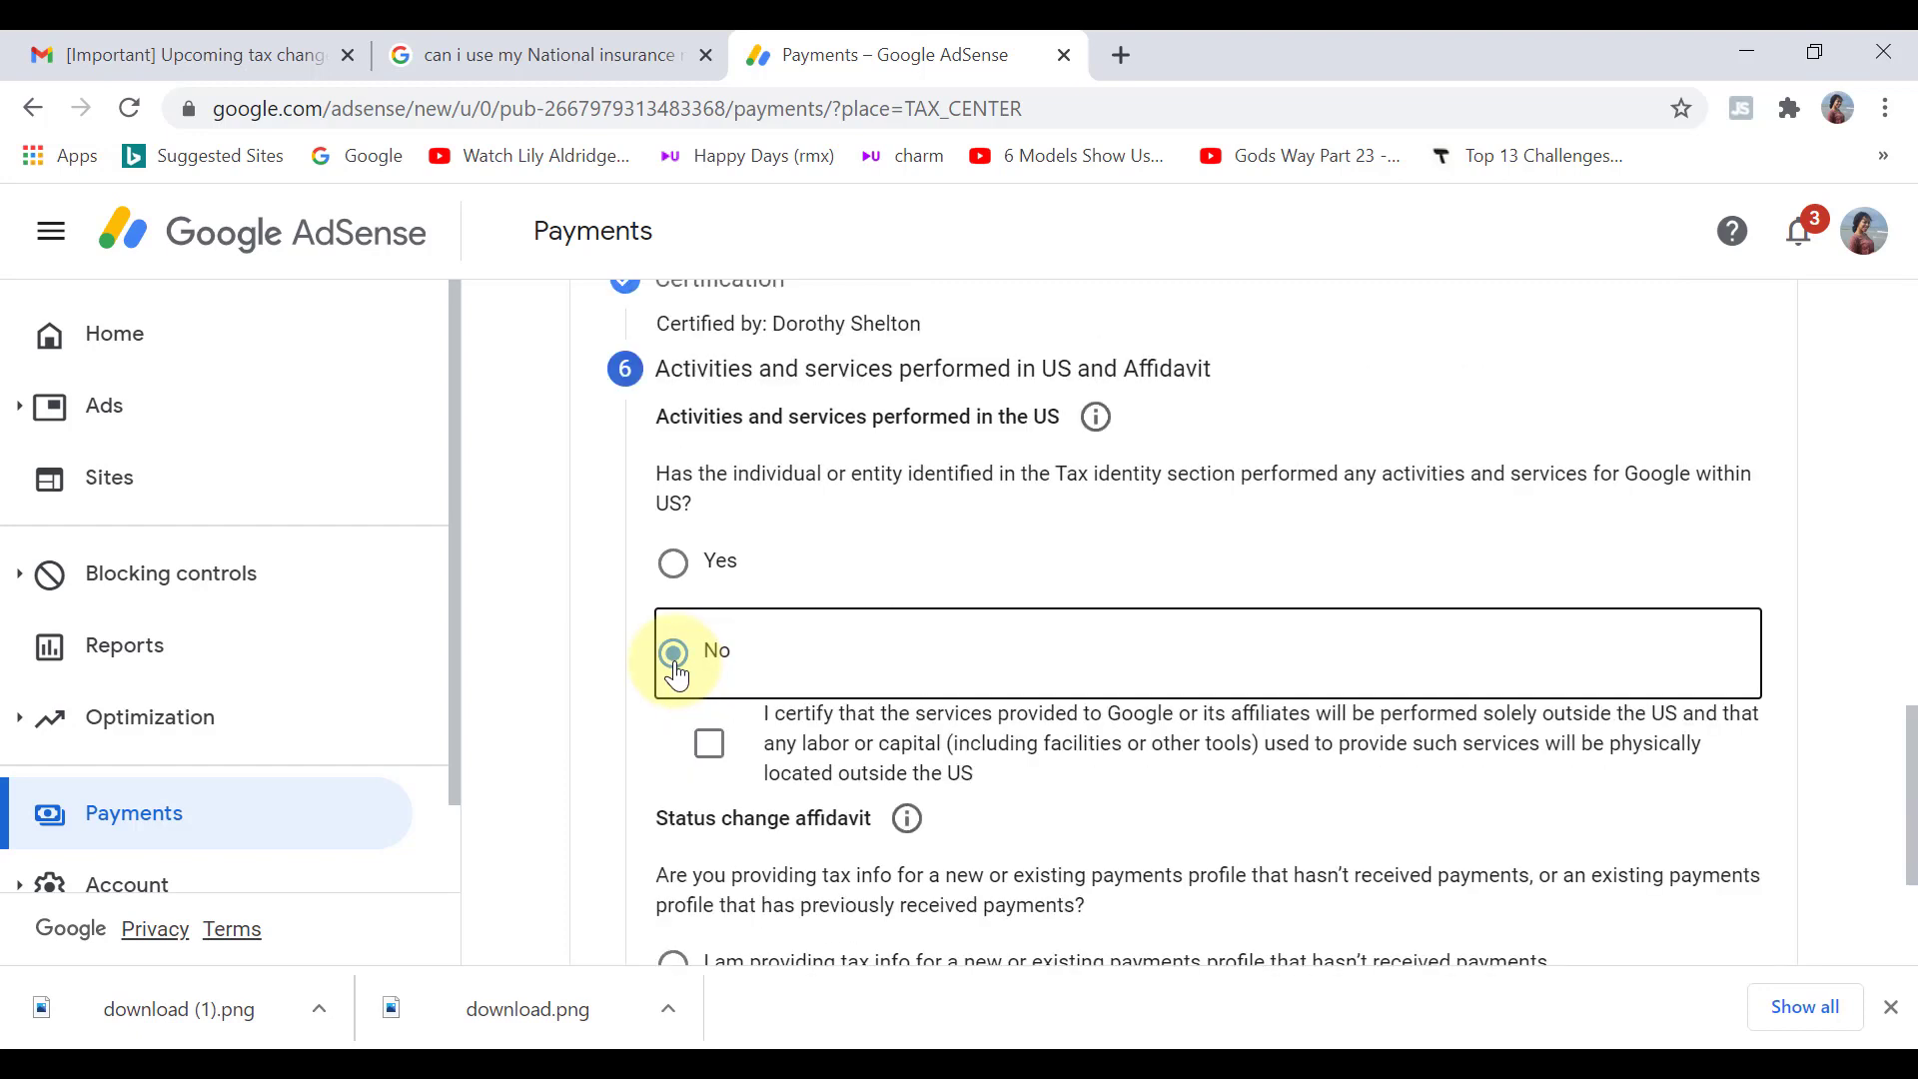
left_click(713, 754)
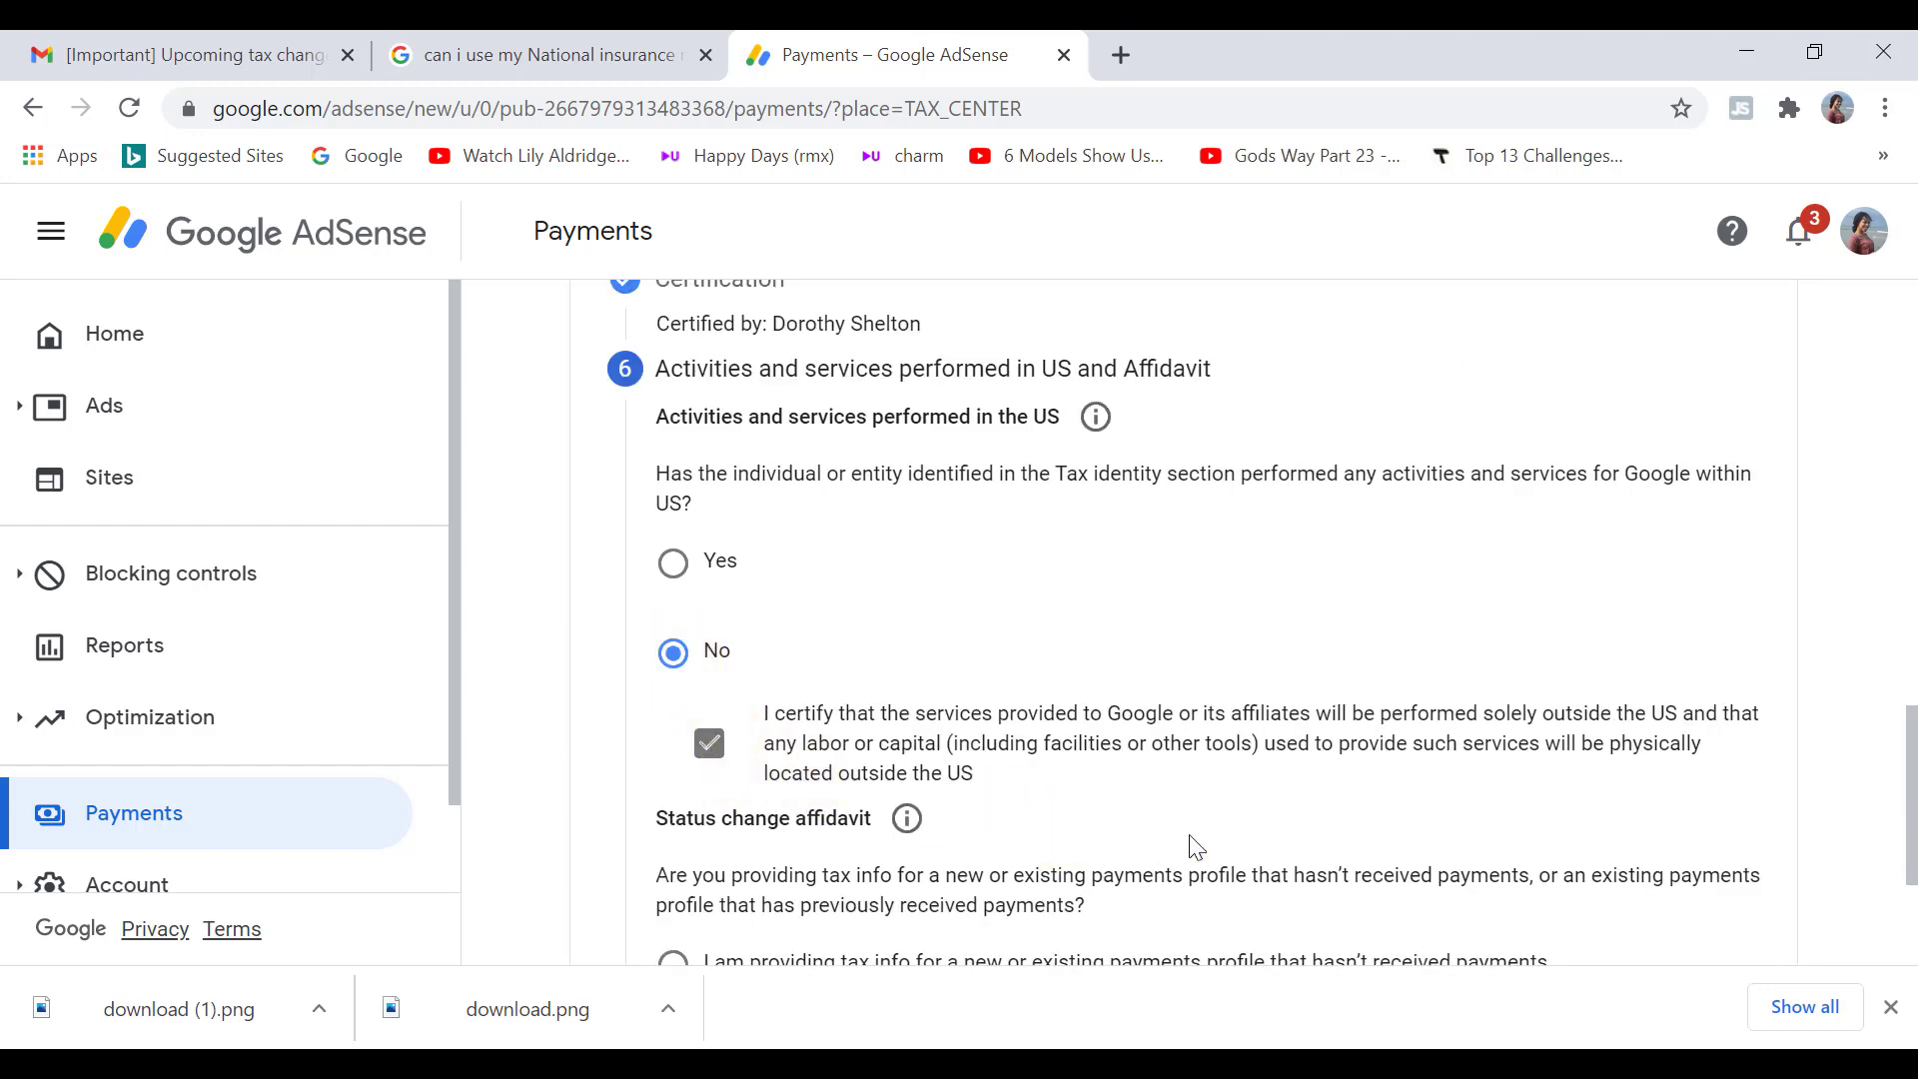
Step: Declare an existing previously paid profile with unchanged tax information, then submit the W-8BEN
left_click_drag(1910, 797, 1912, 845)
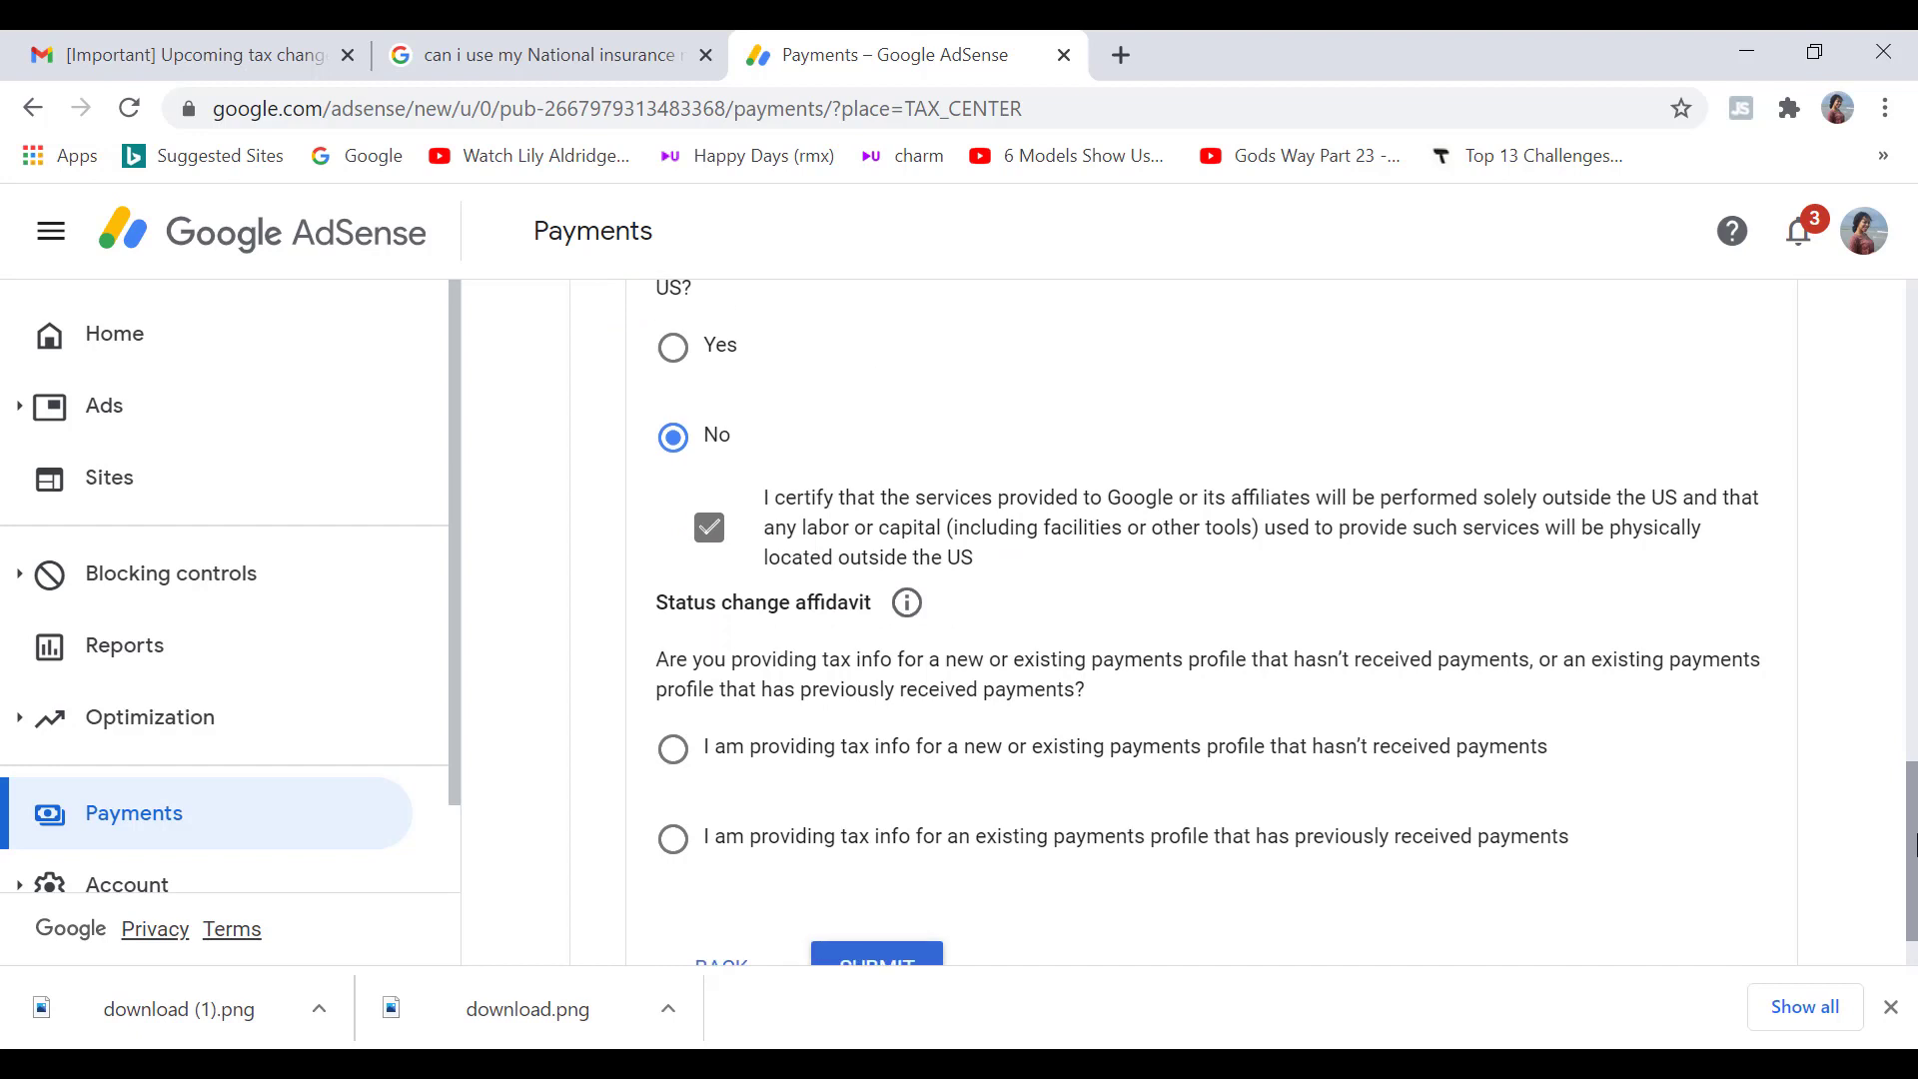
left_click(672, 849)
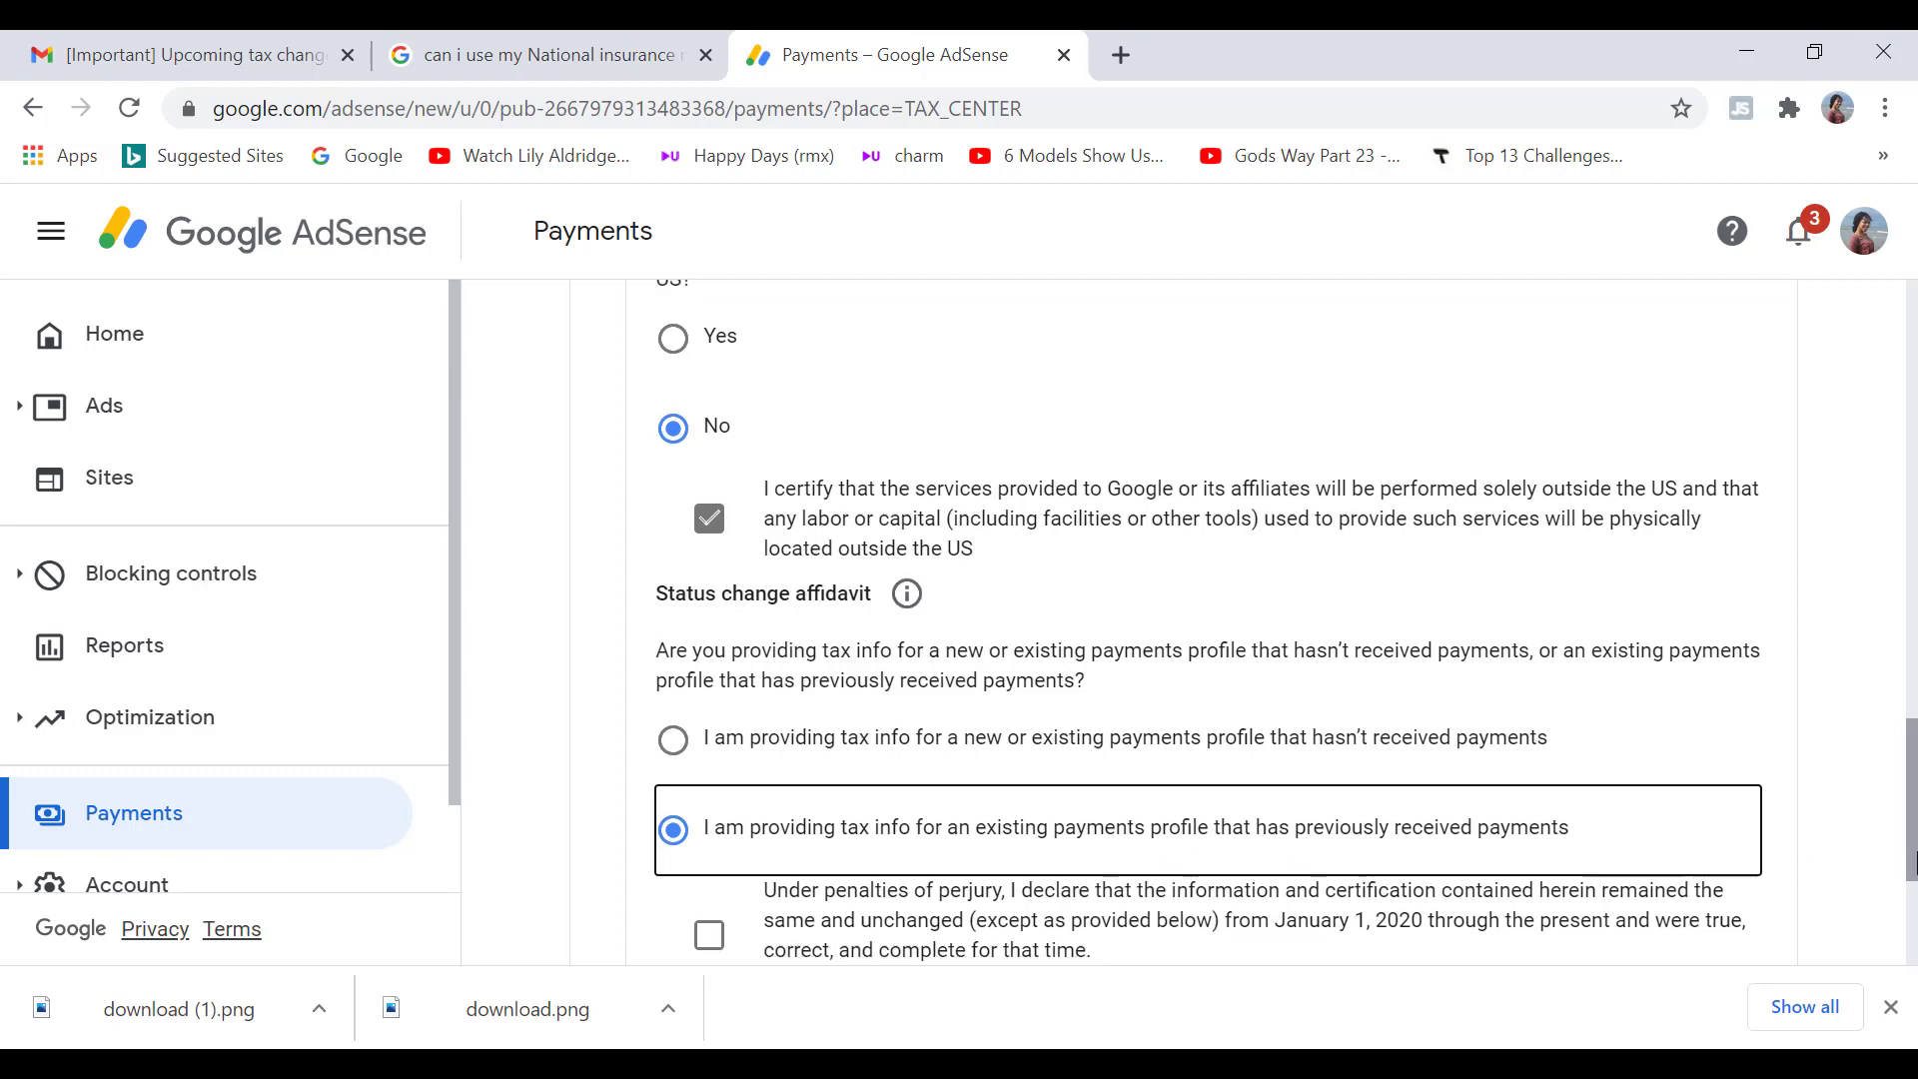
left_click_drag(1912, 847, 1912, 904)
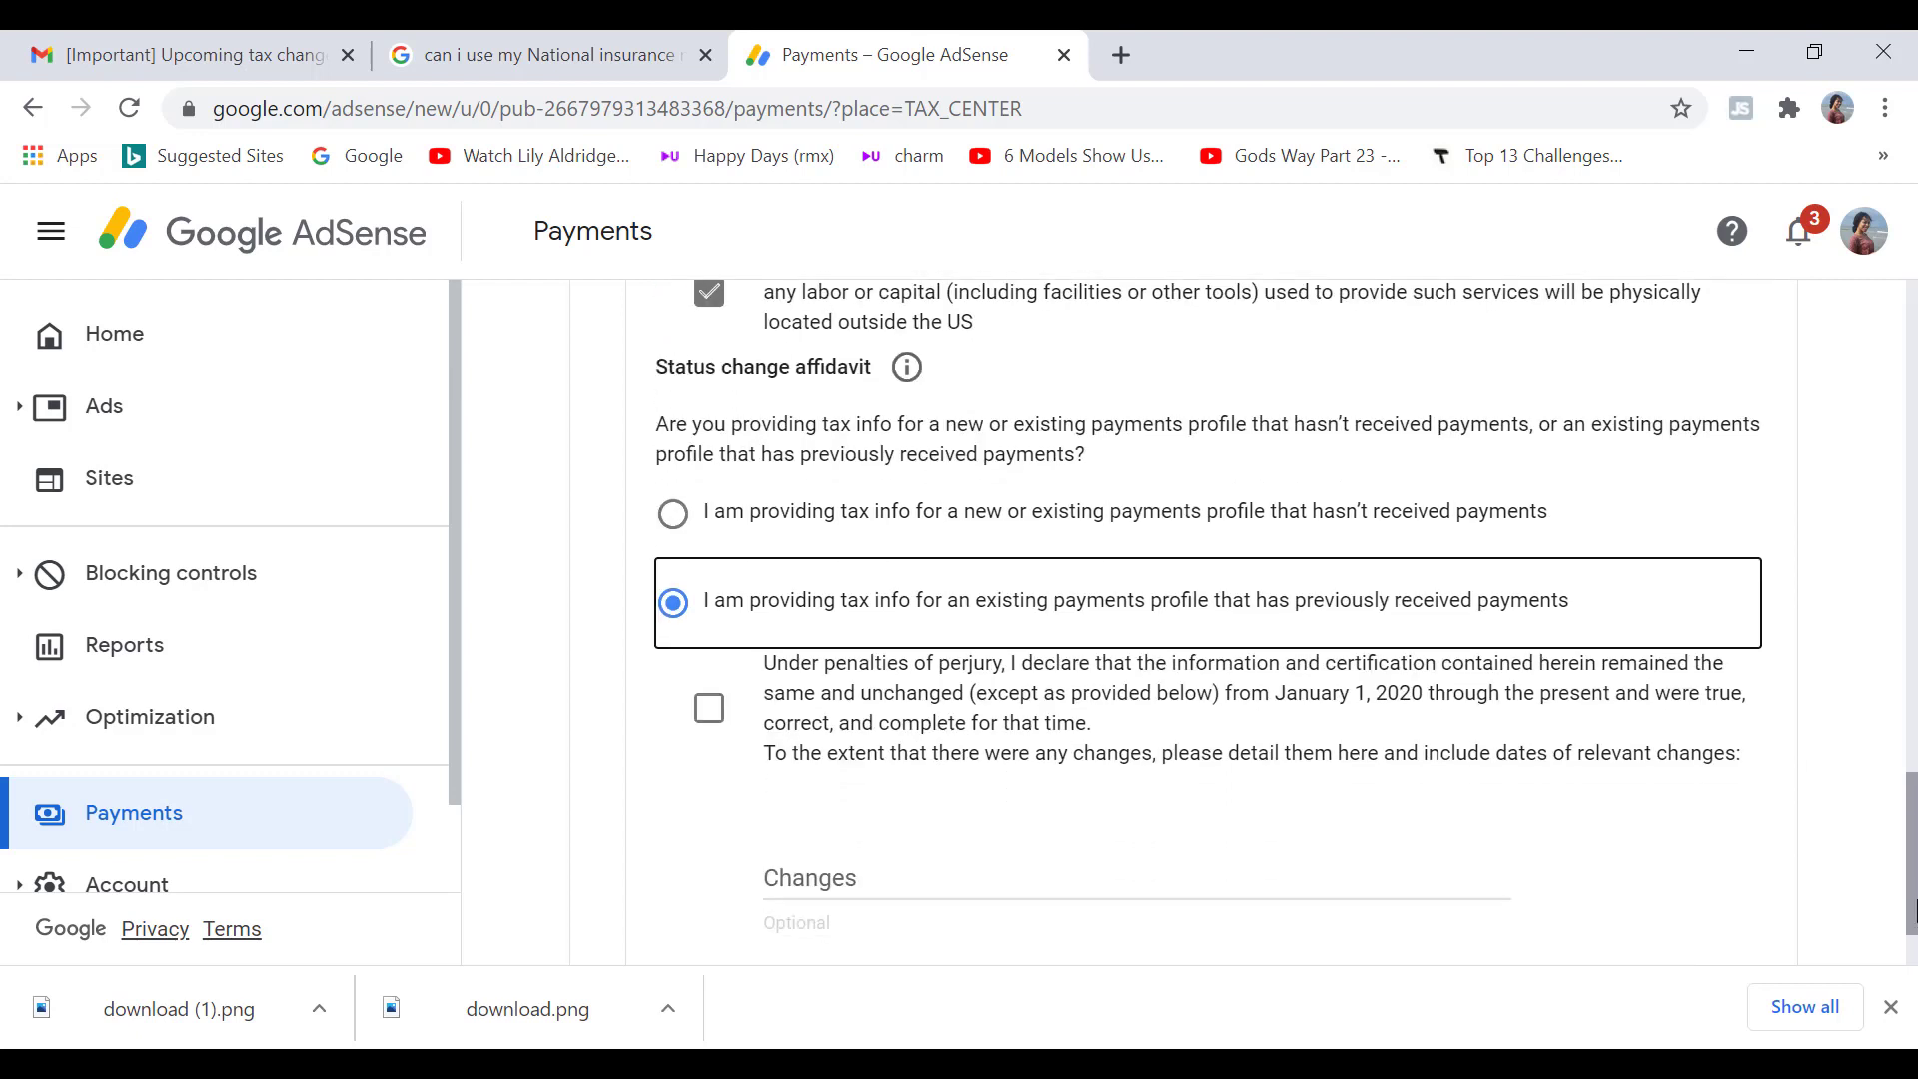
left_click(707, 727)
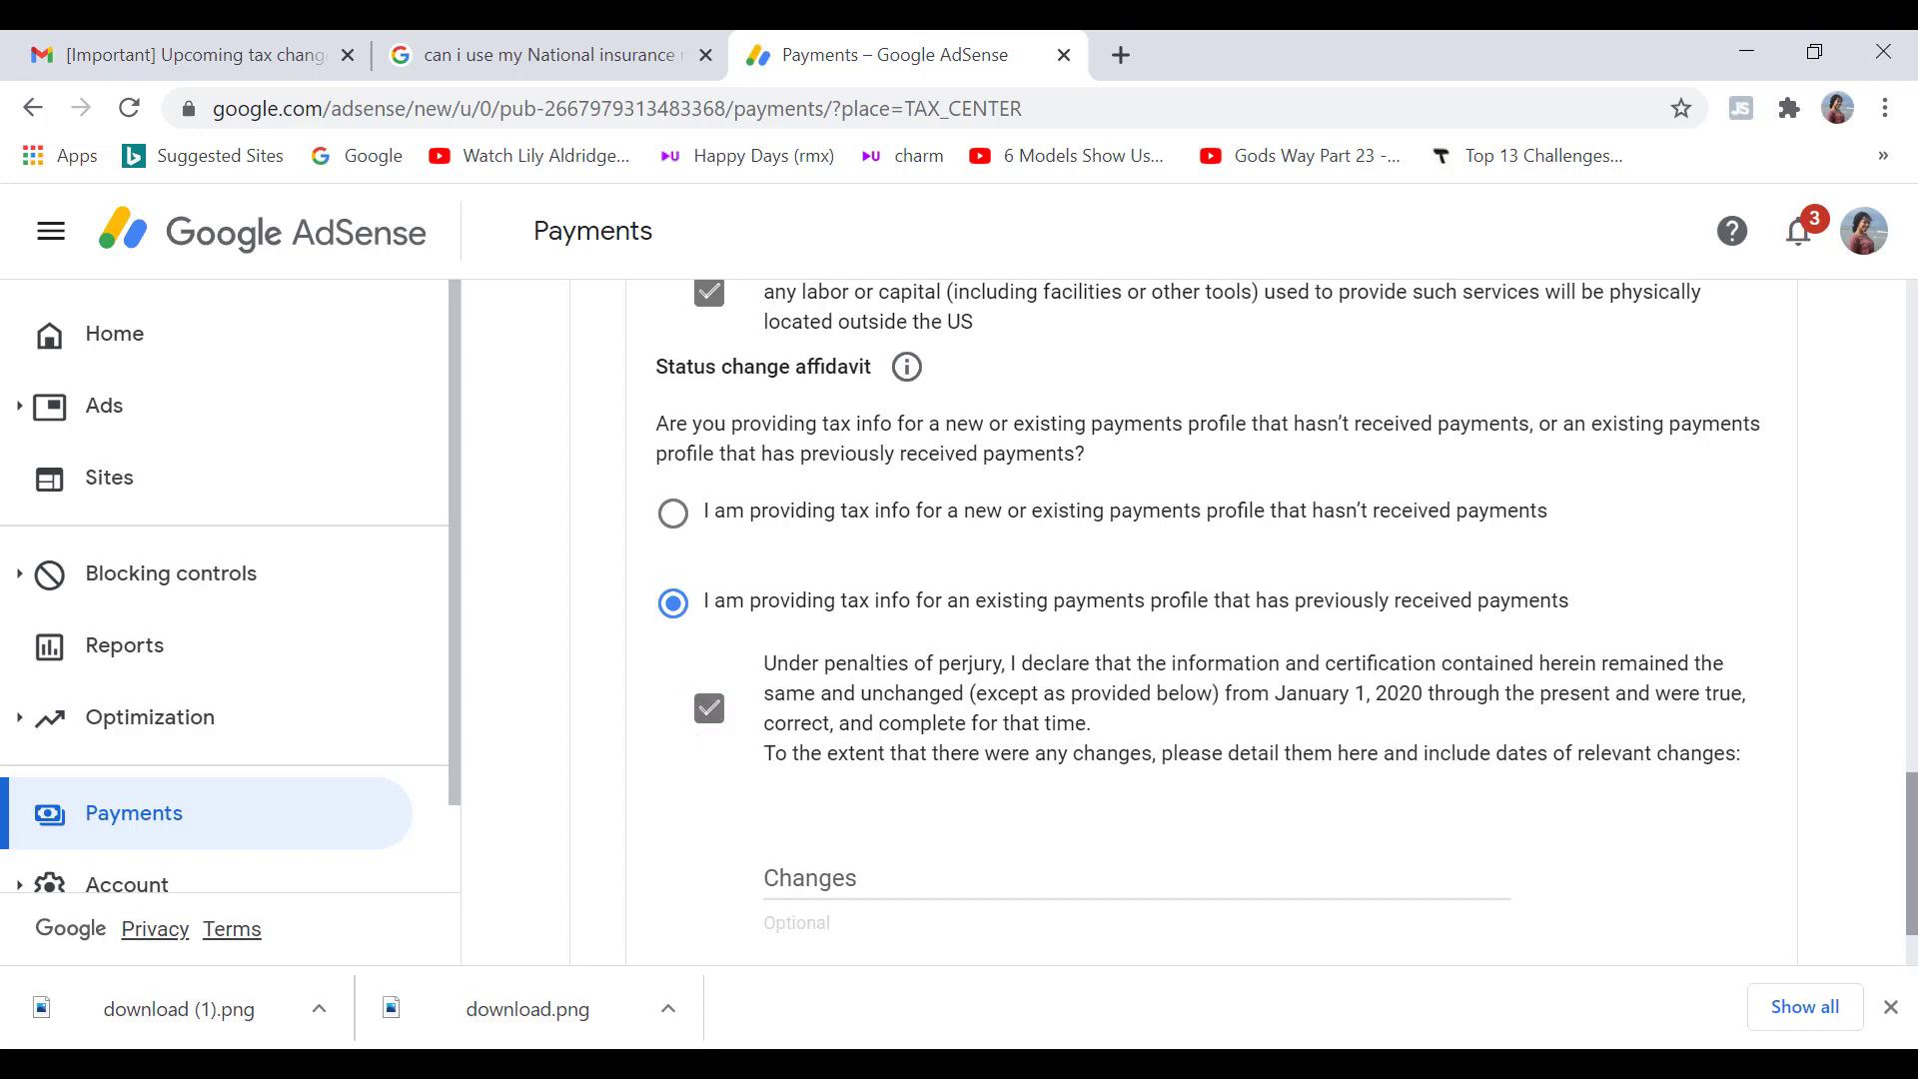
left_click_drag(1911, 859, 1913, 903)
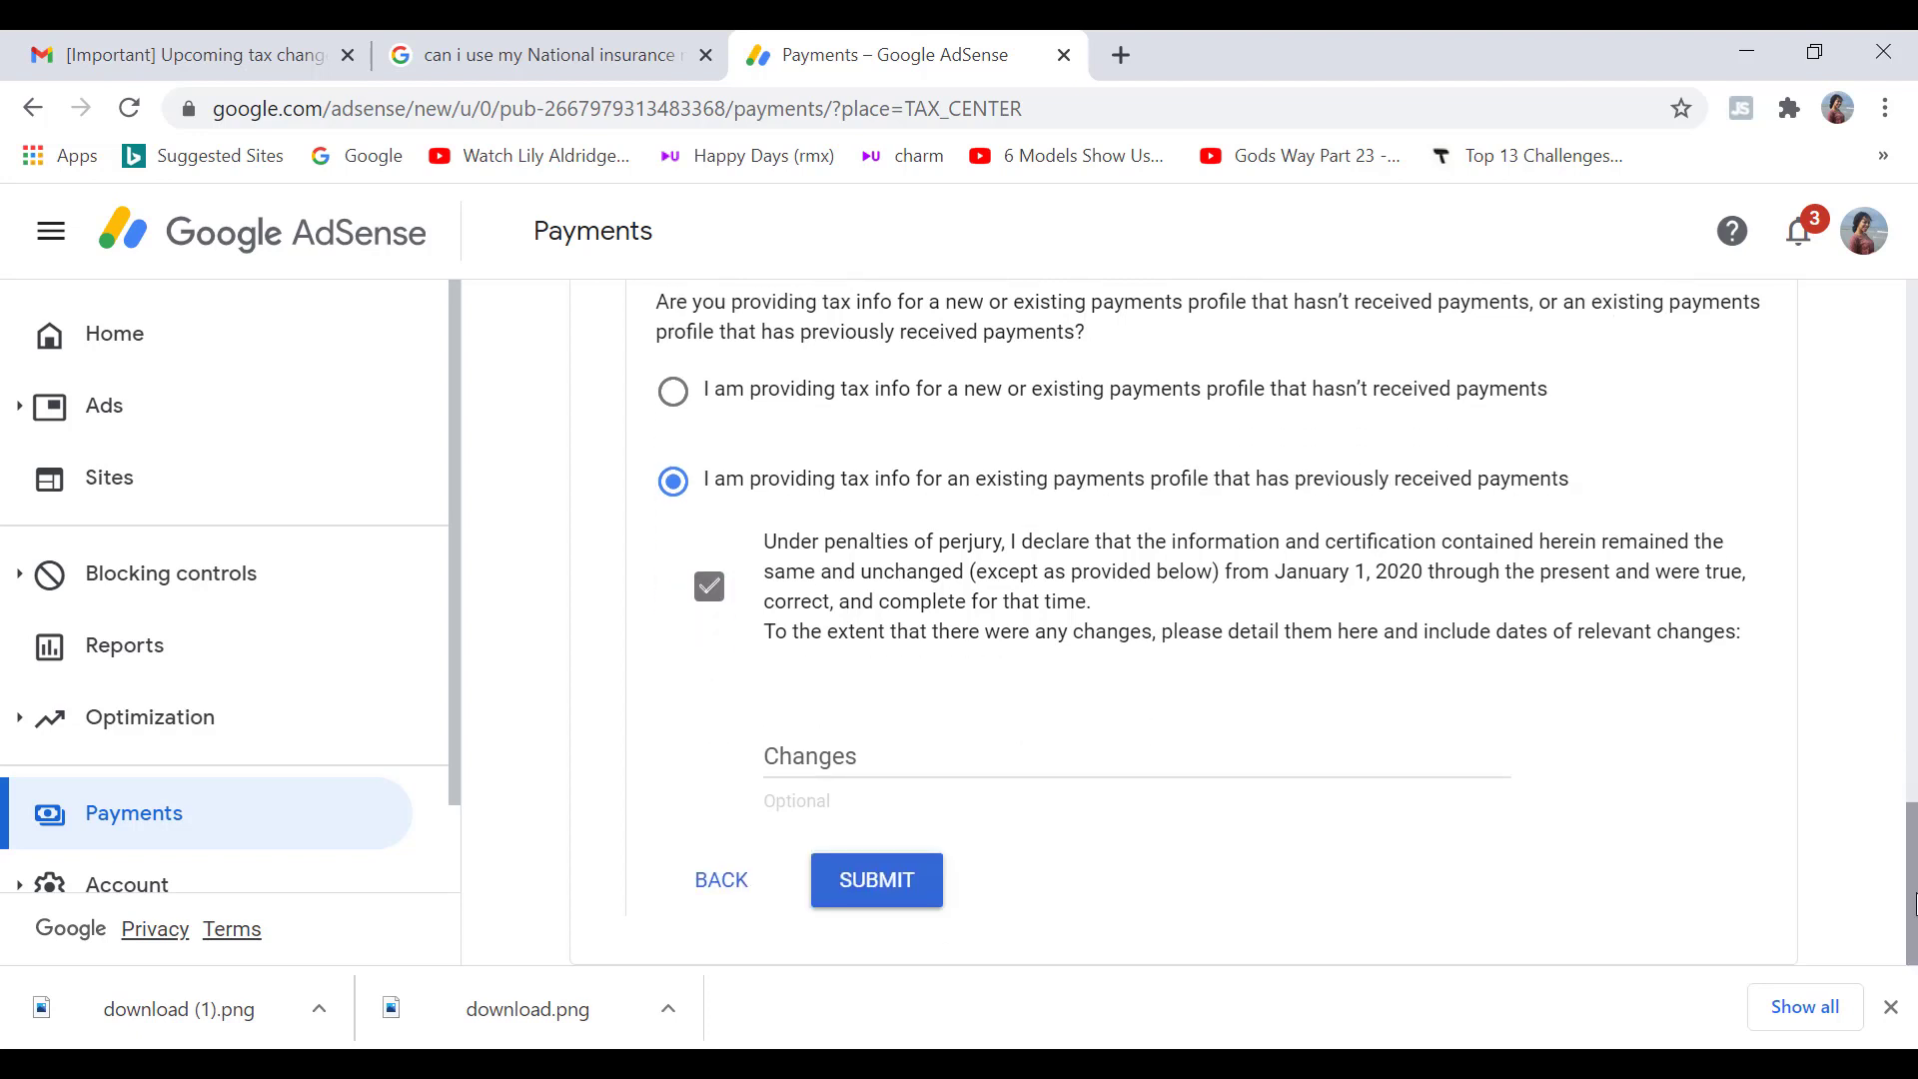
left_click(885, 897)
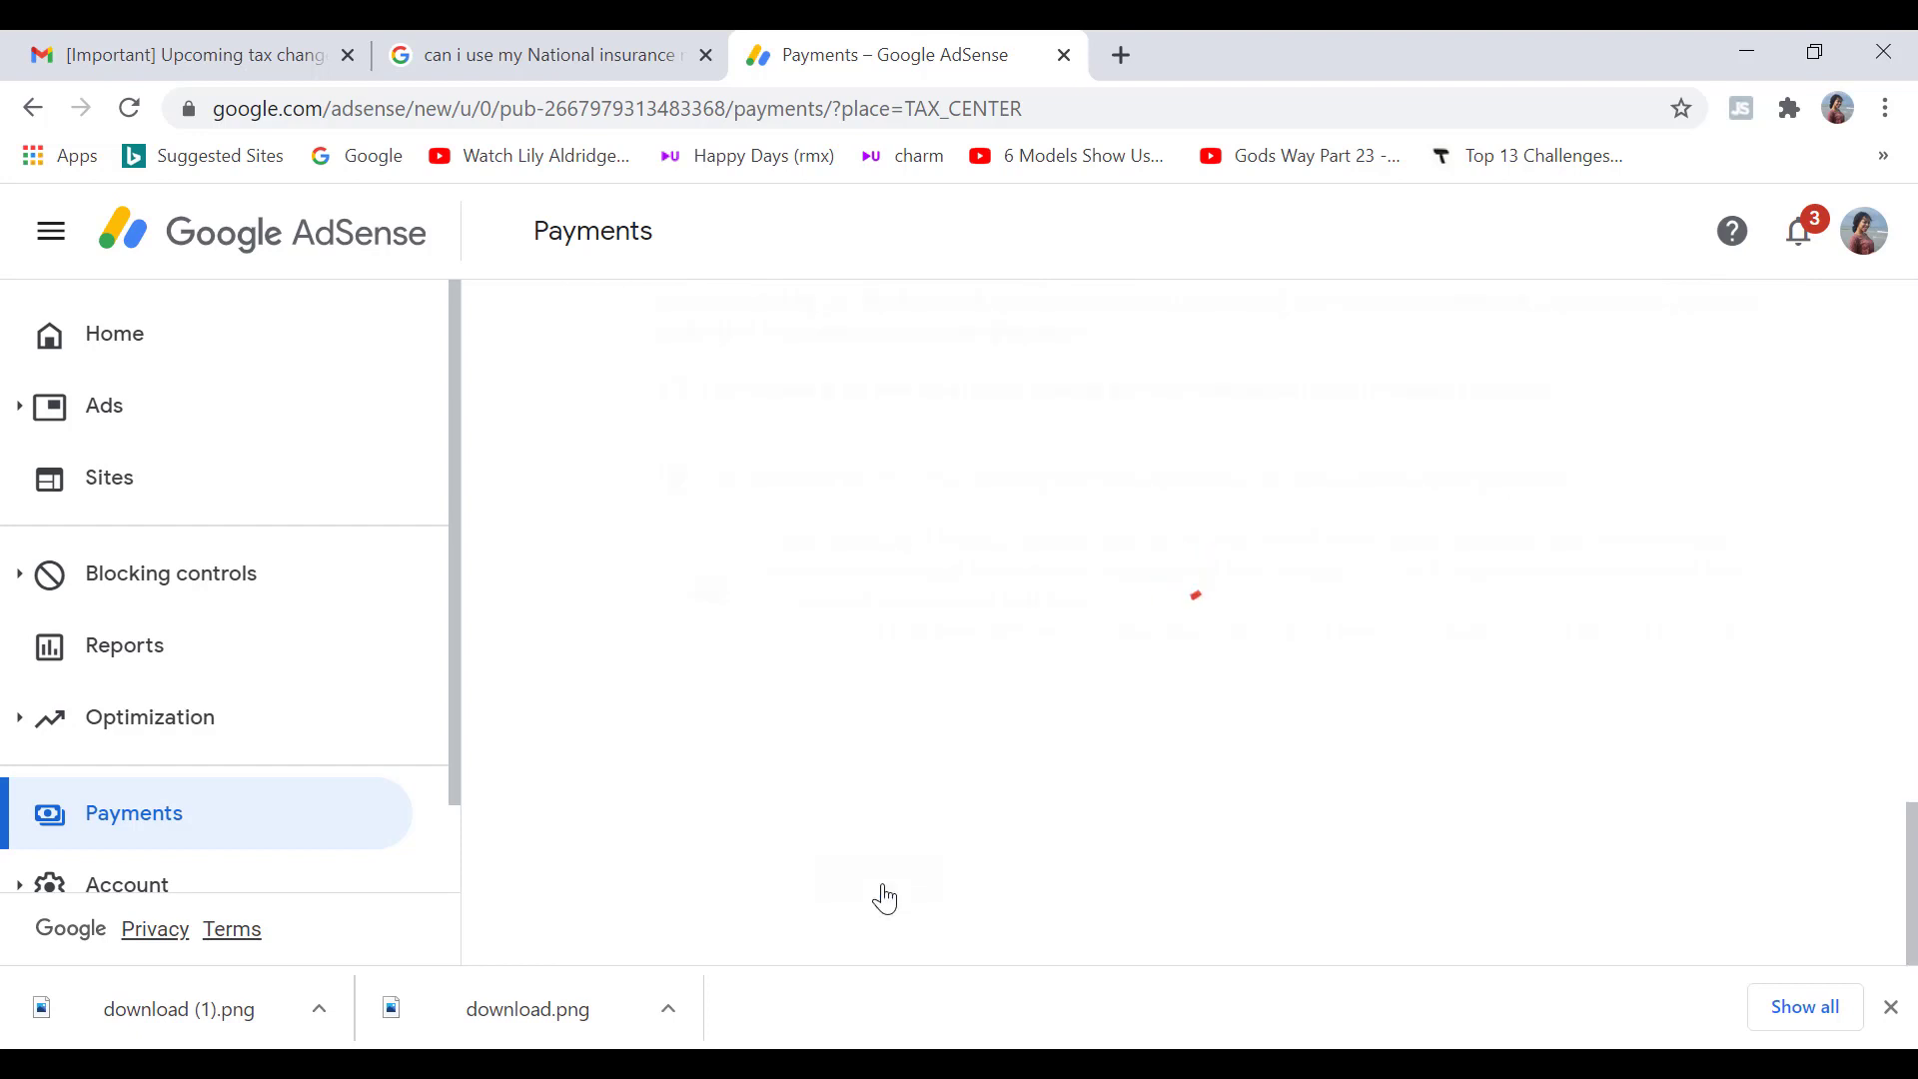